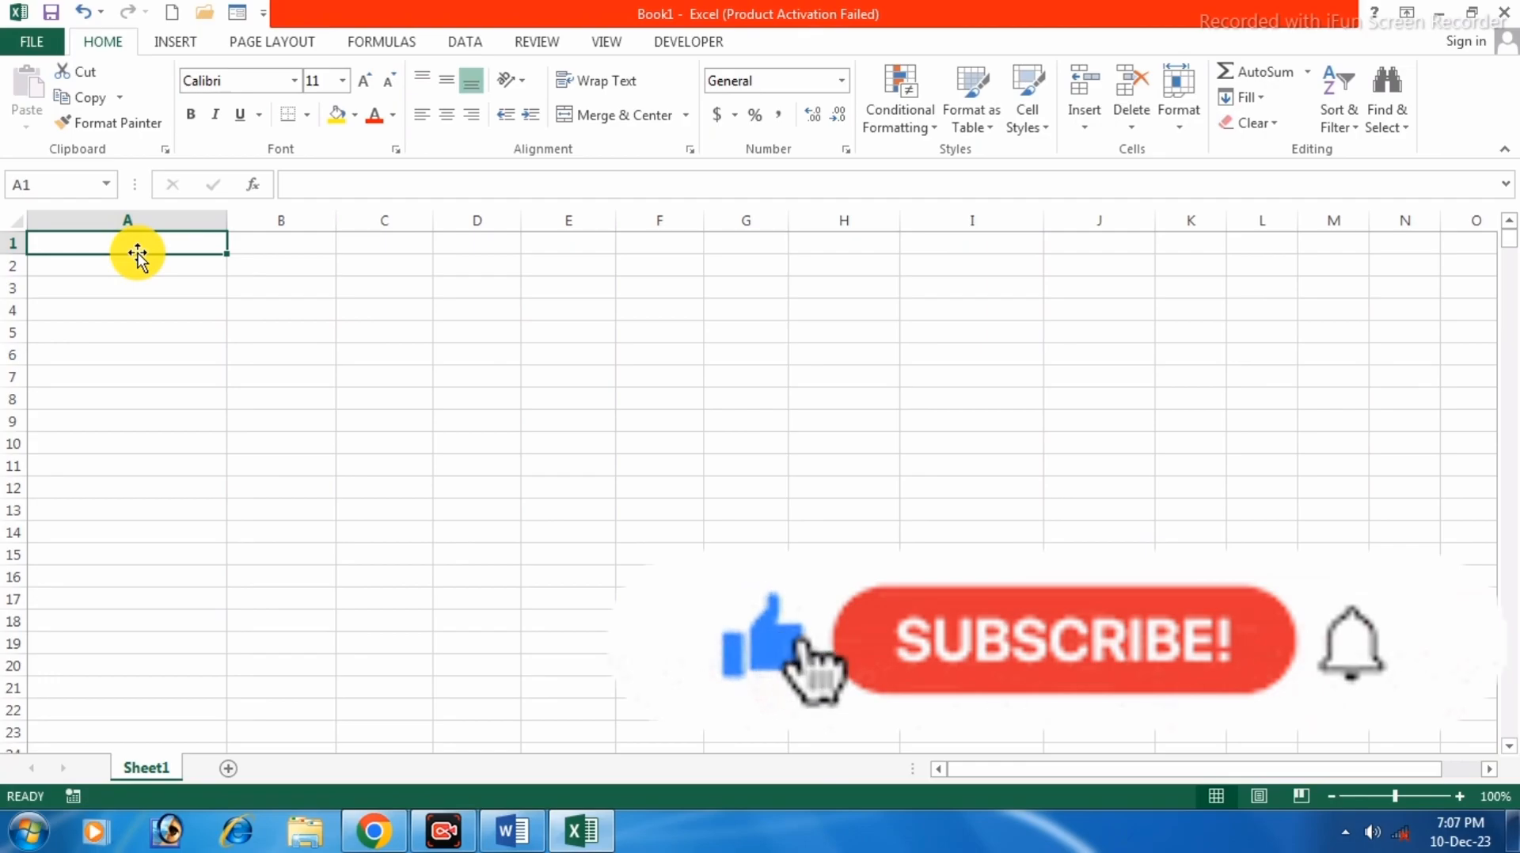
Enter 2362 in A1 and the zero-padded 00002362 in A2, which Excel shows as 2362.
type("23623")
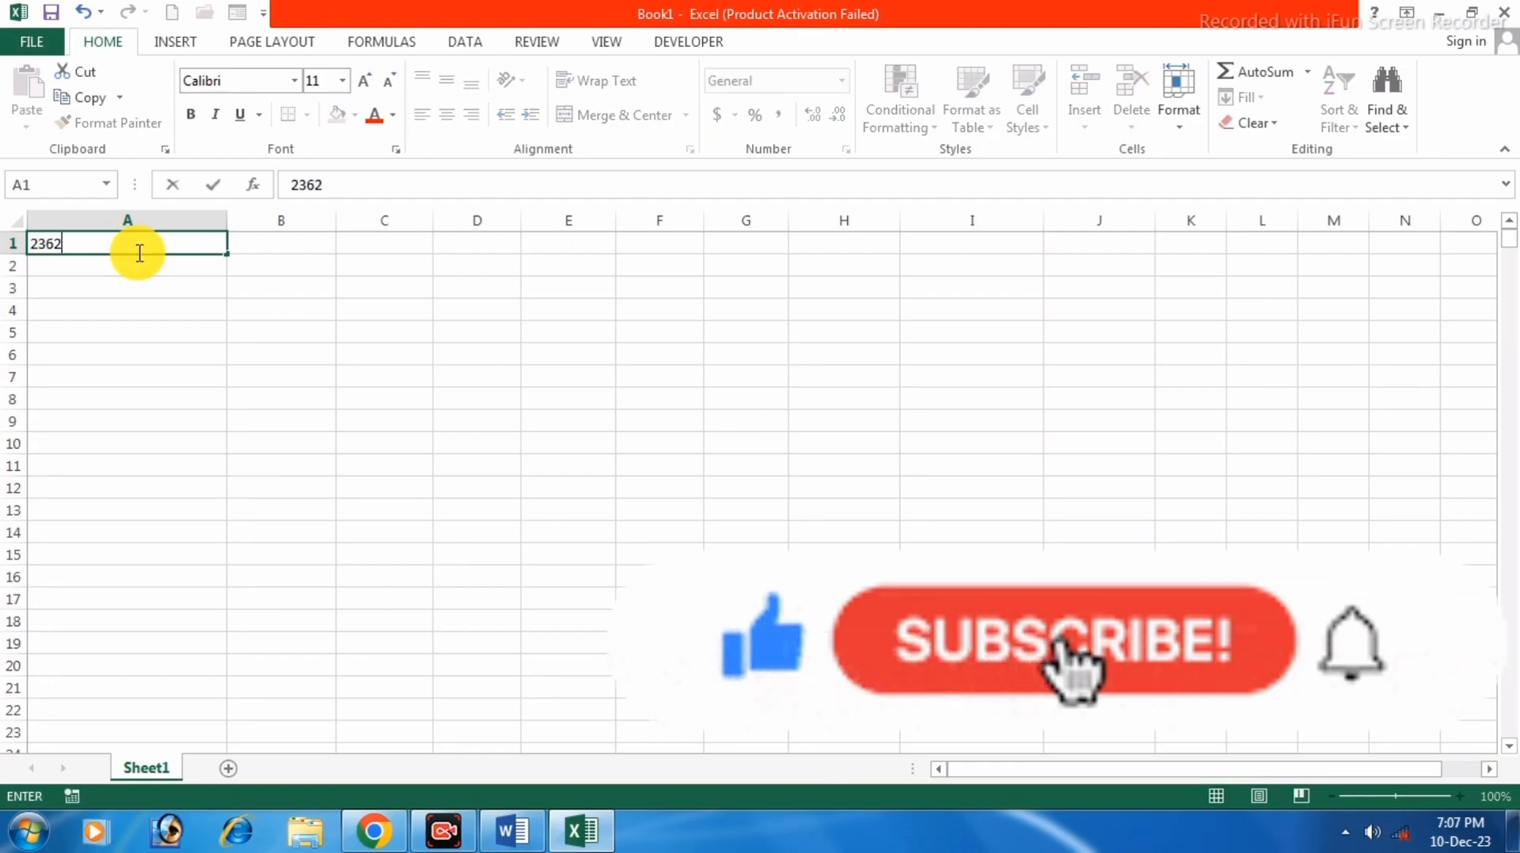
key("BackSpace")
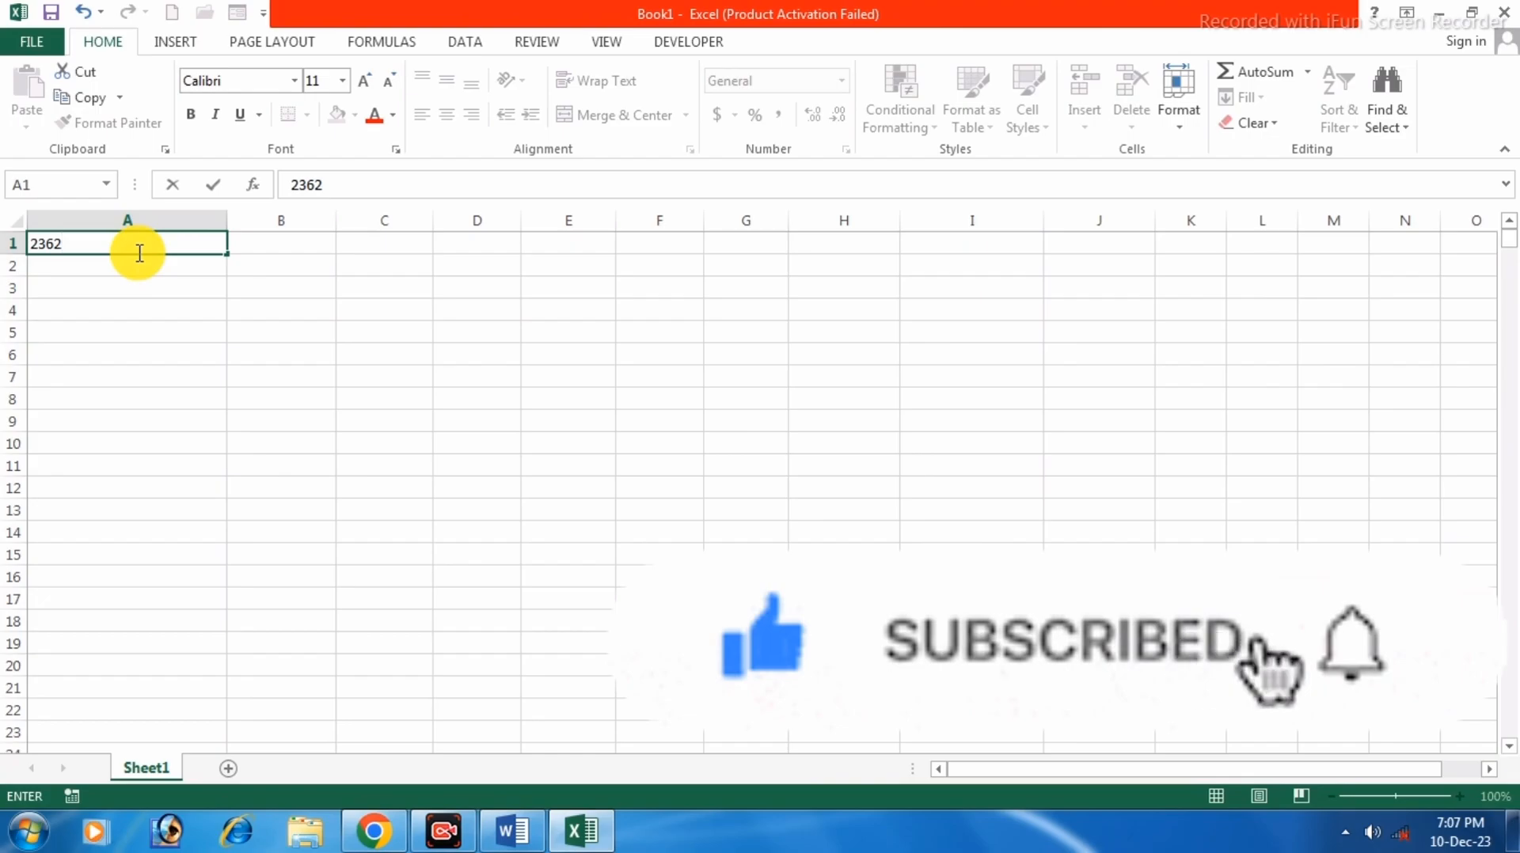
key("Return")
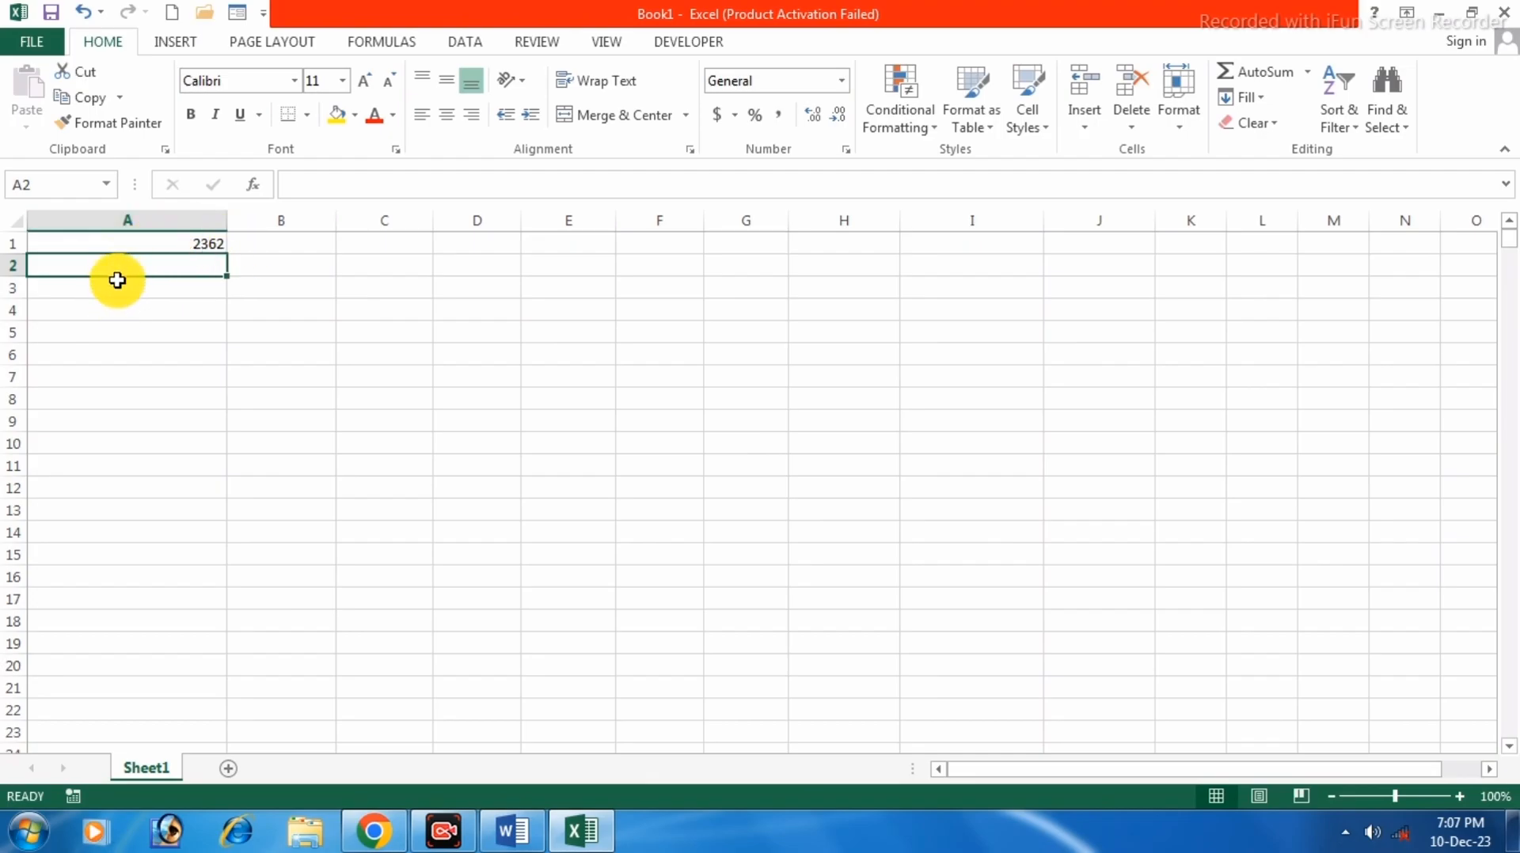
type("00002362")
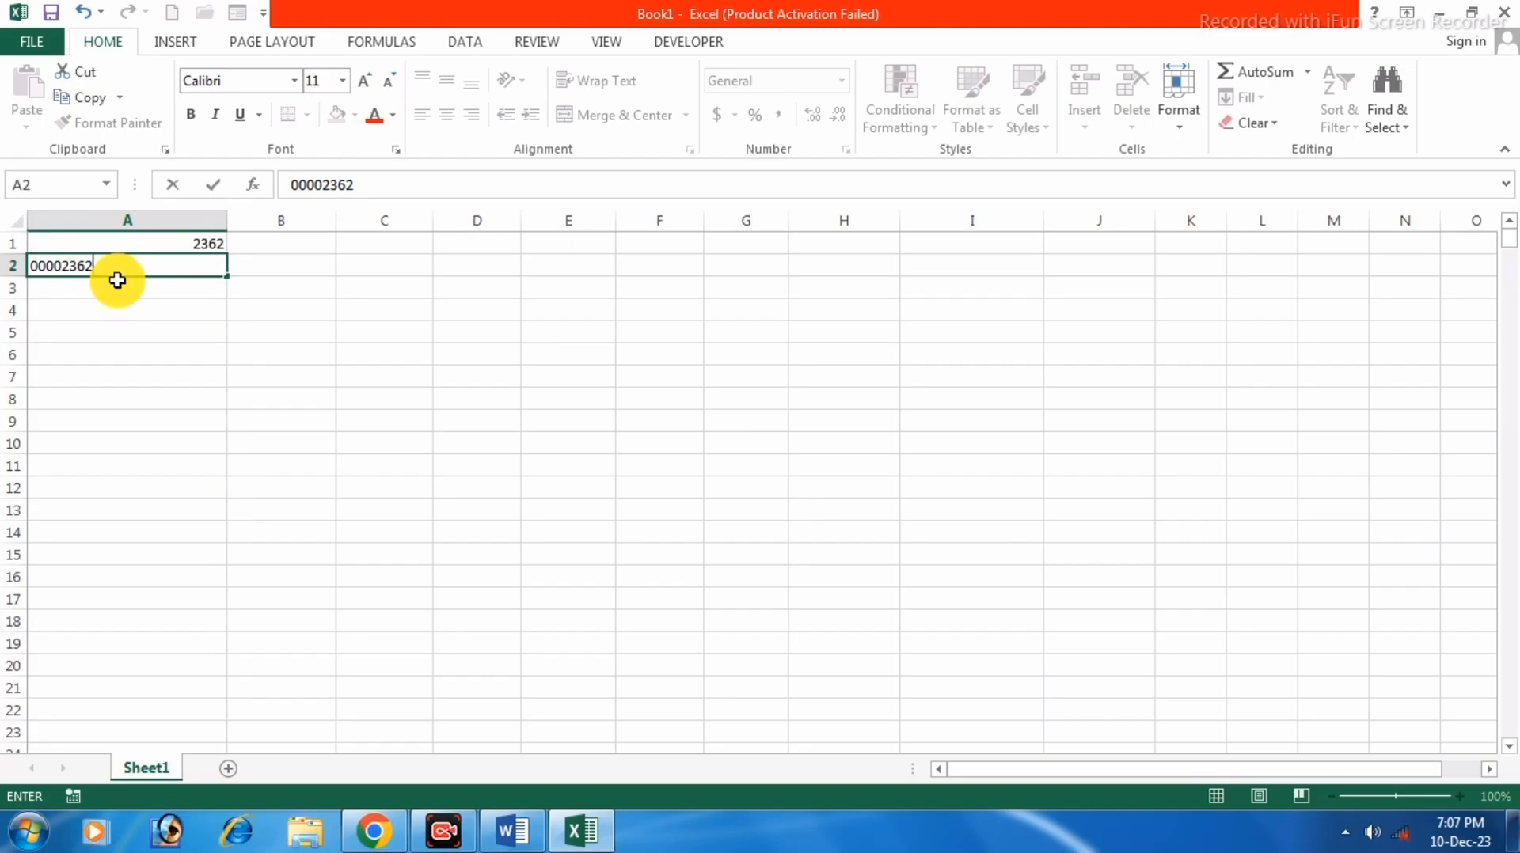
key("Return")
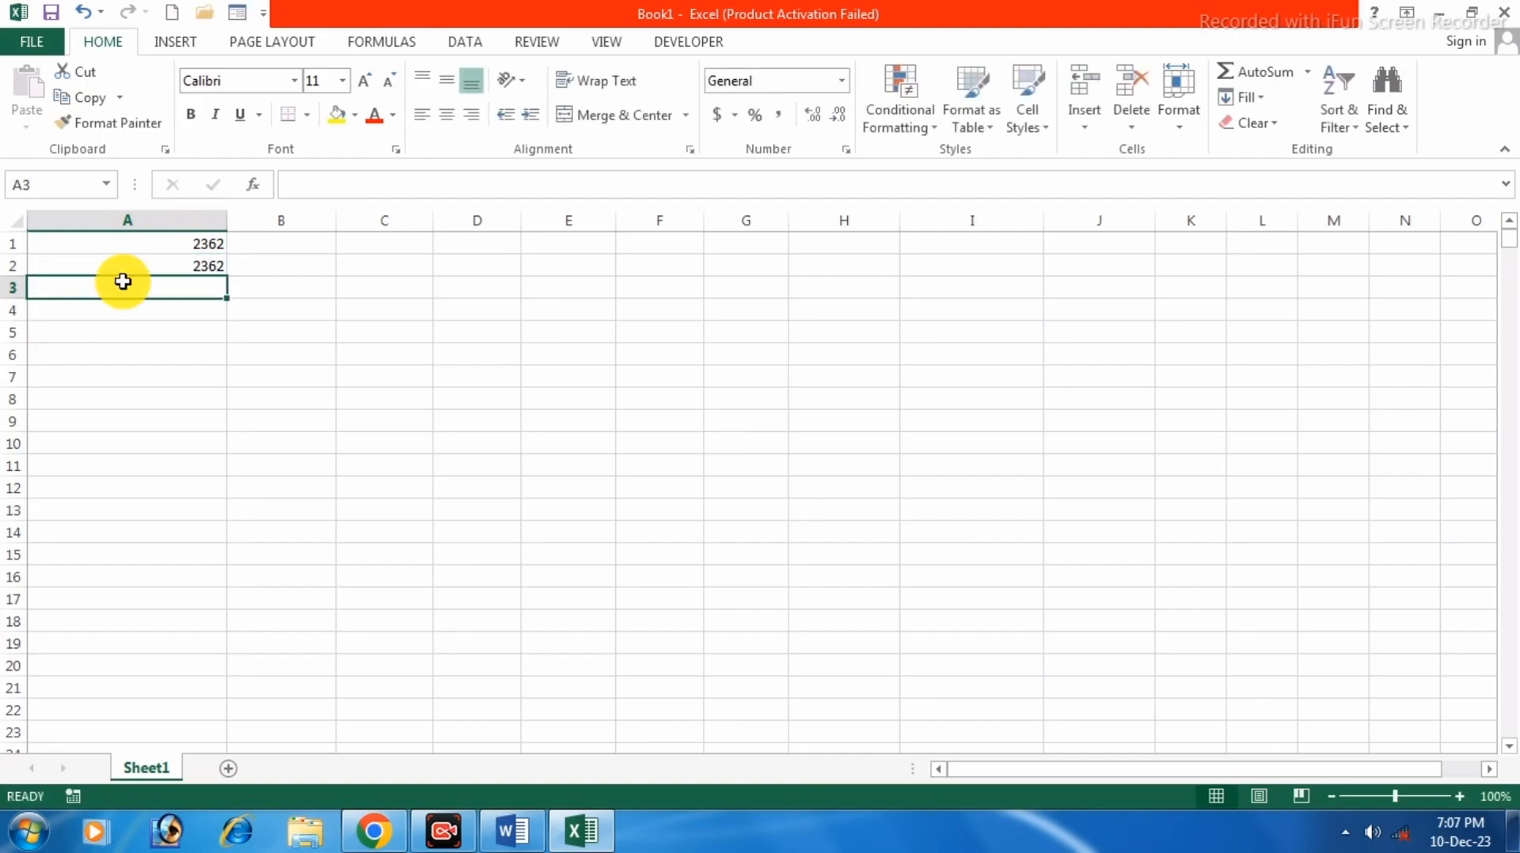
left_click(198, 242)
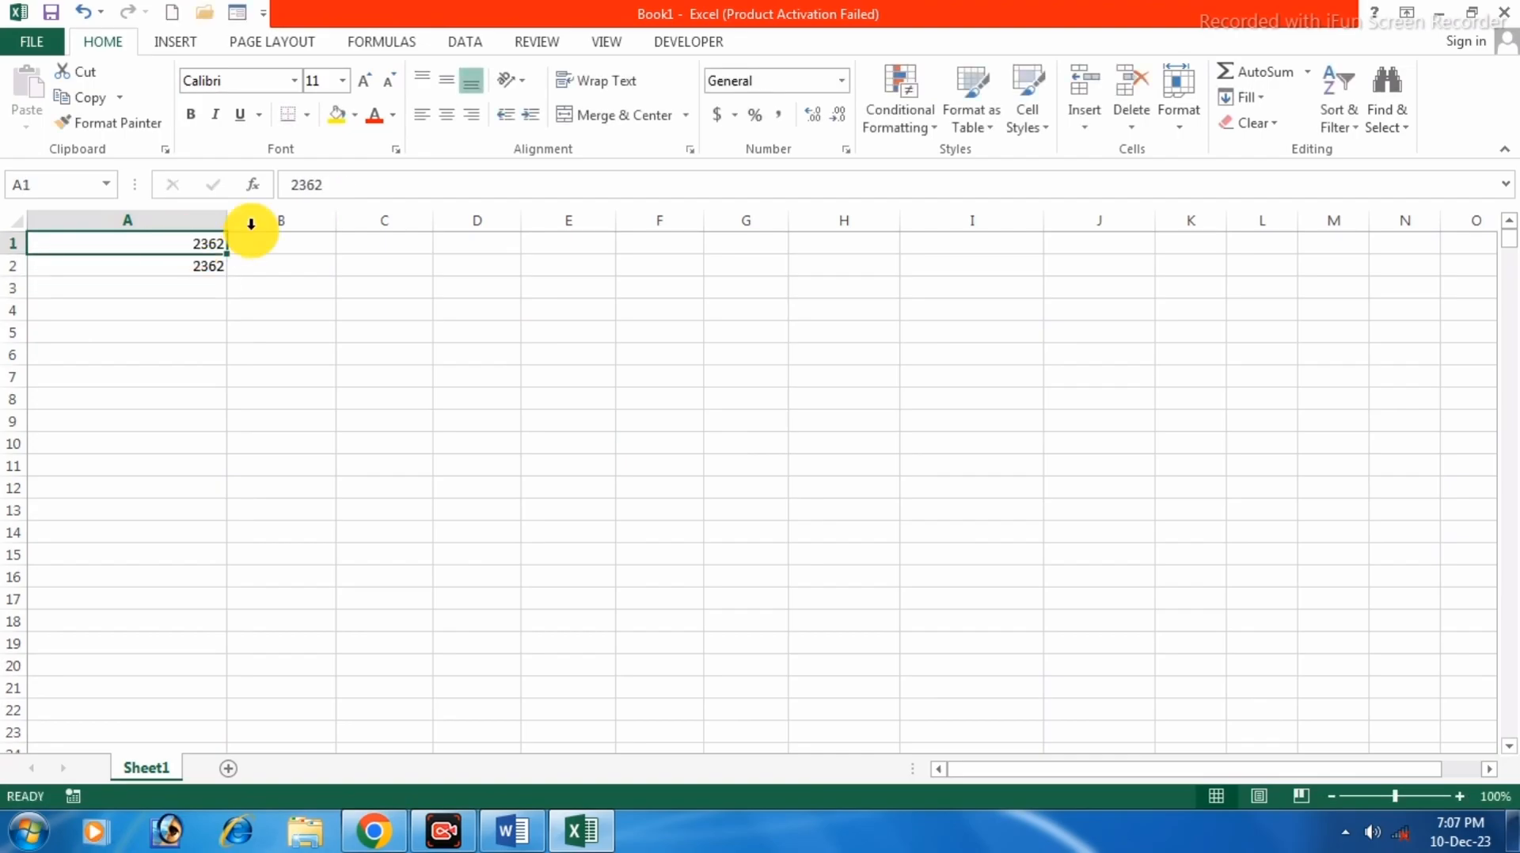
left_click(203, 268)
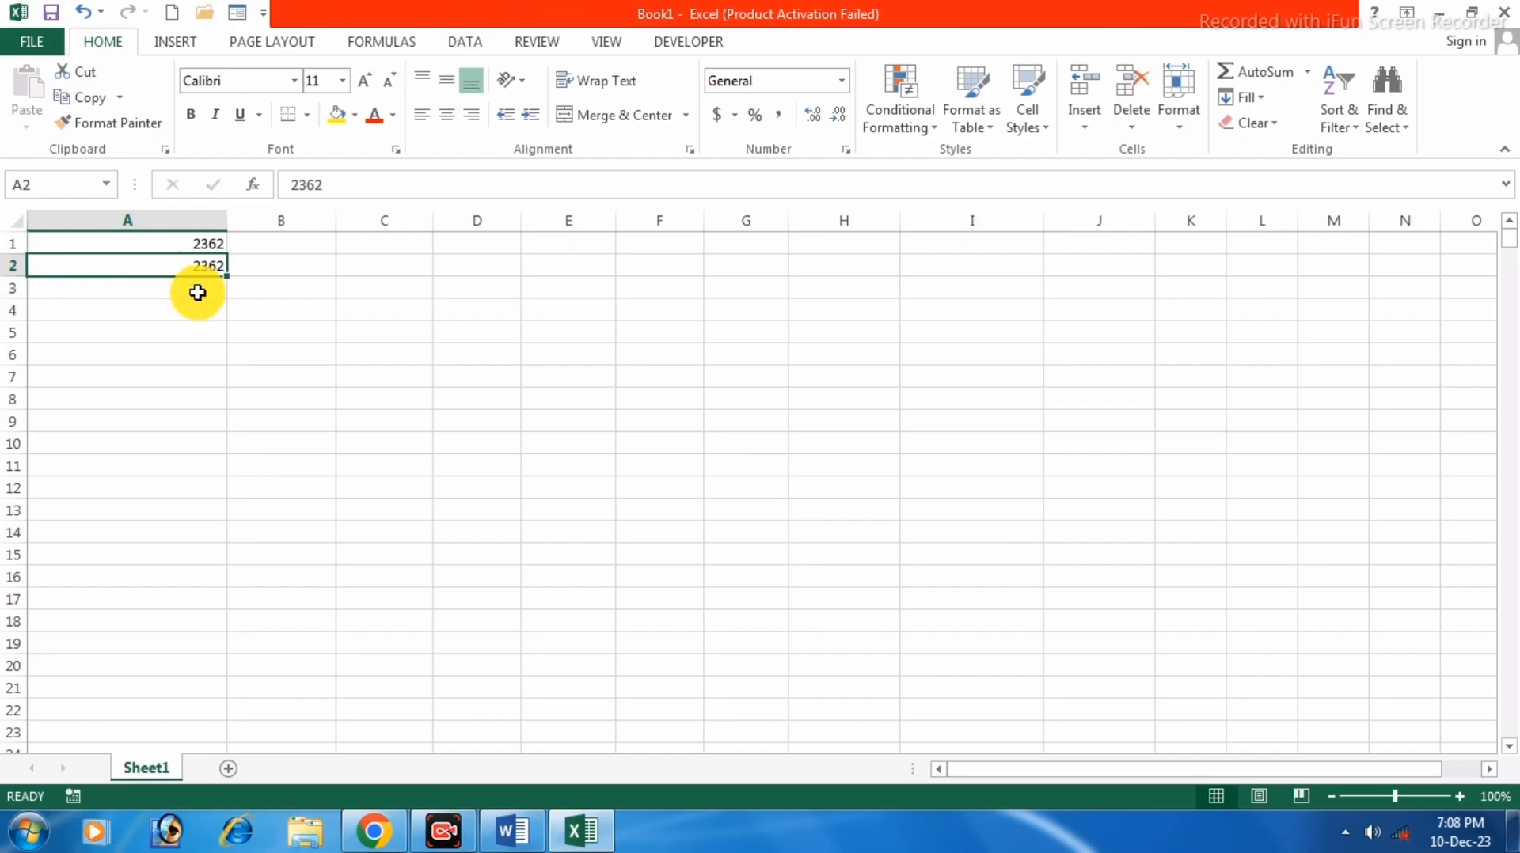
left_click_drag(225, 276, 200, 254)
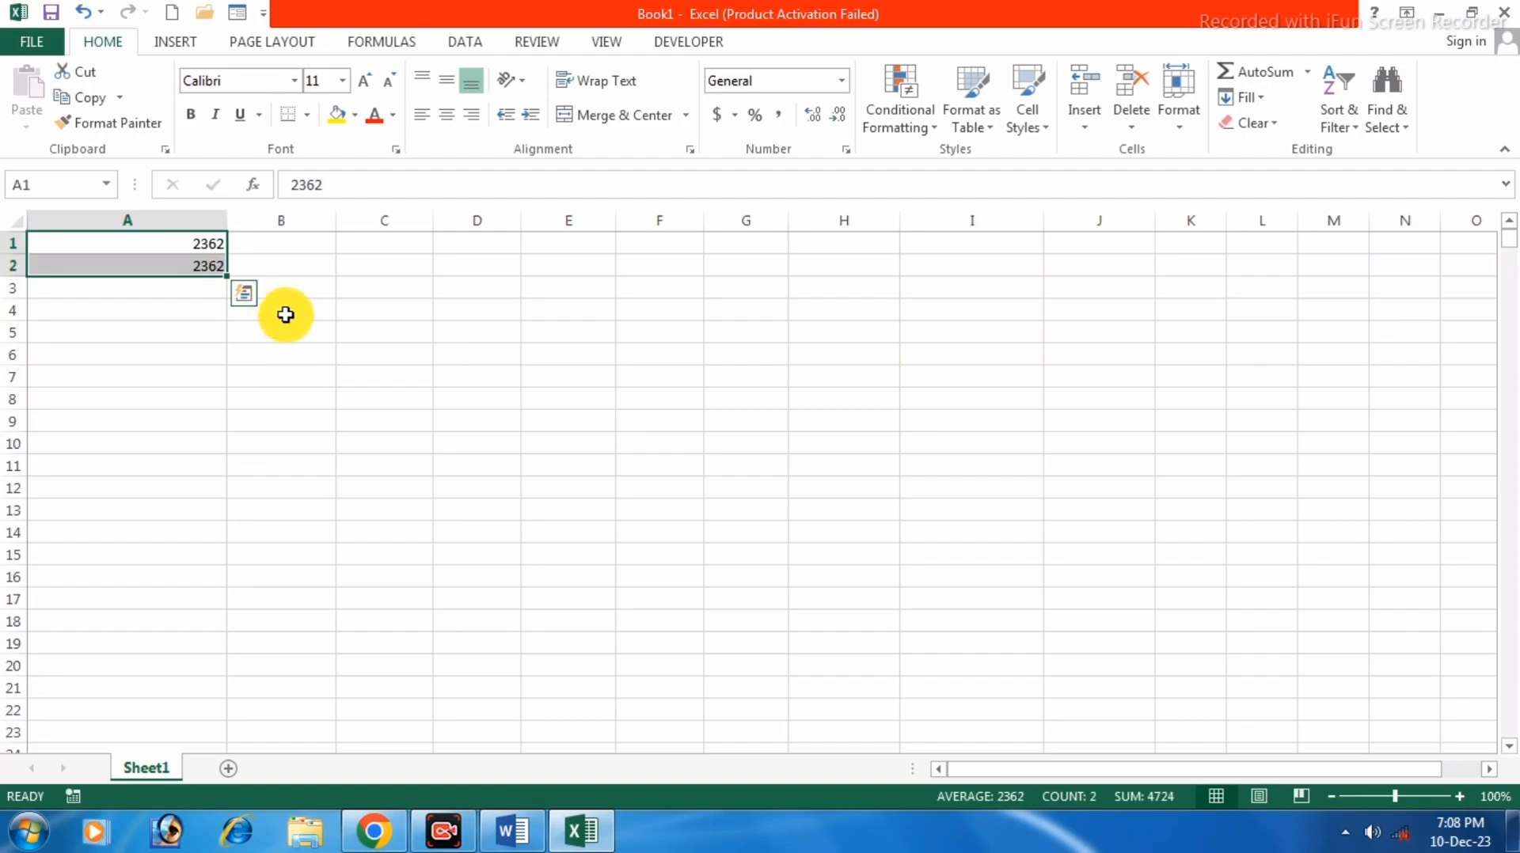
left_click(321, 318)
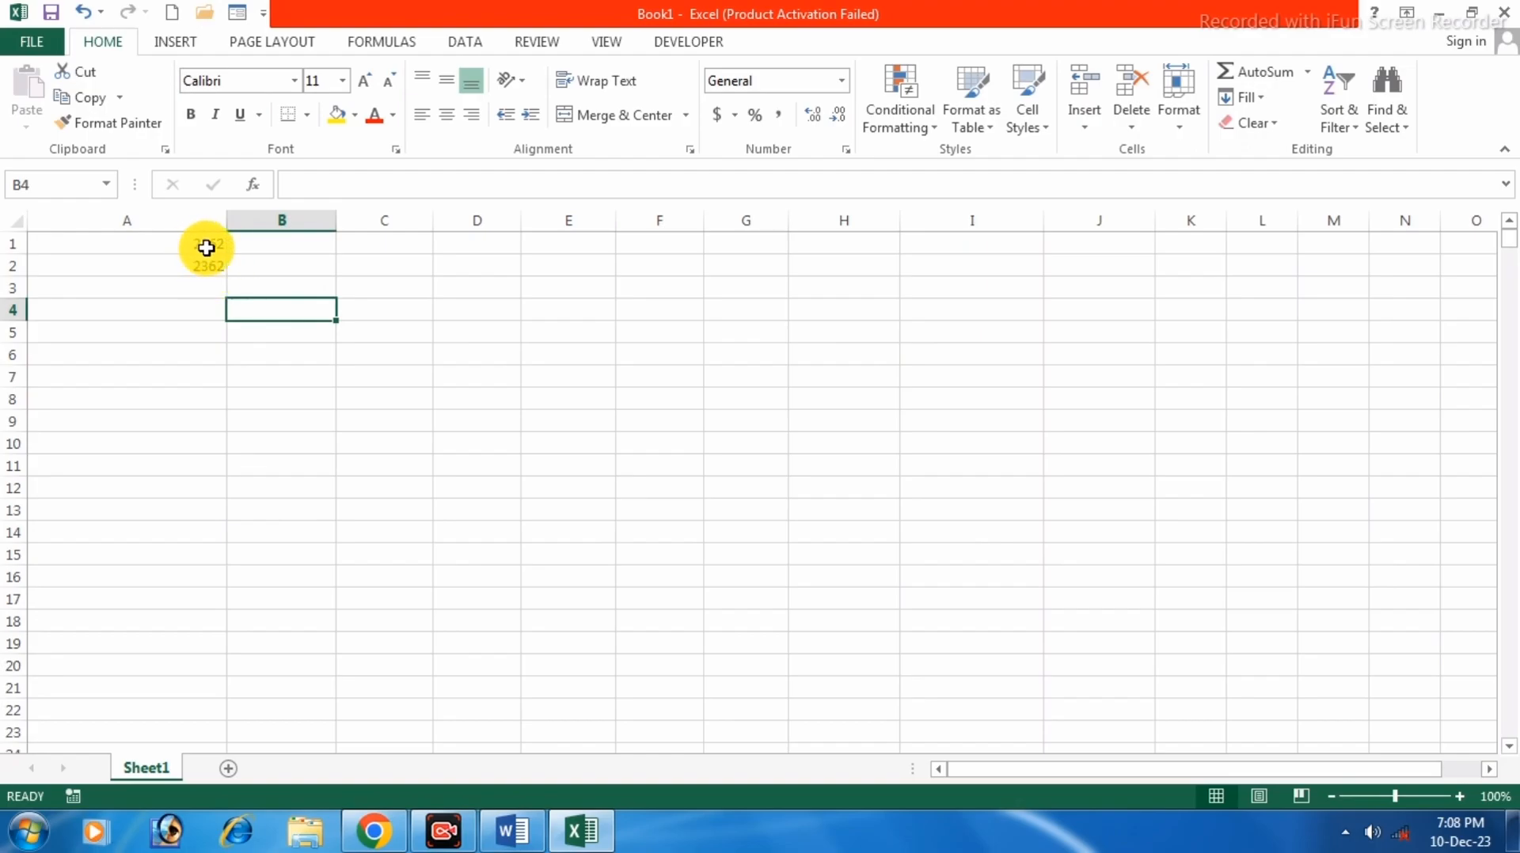
left_click(189, 287)
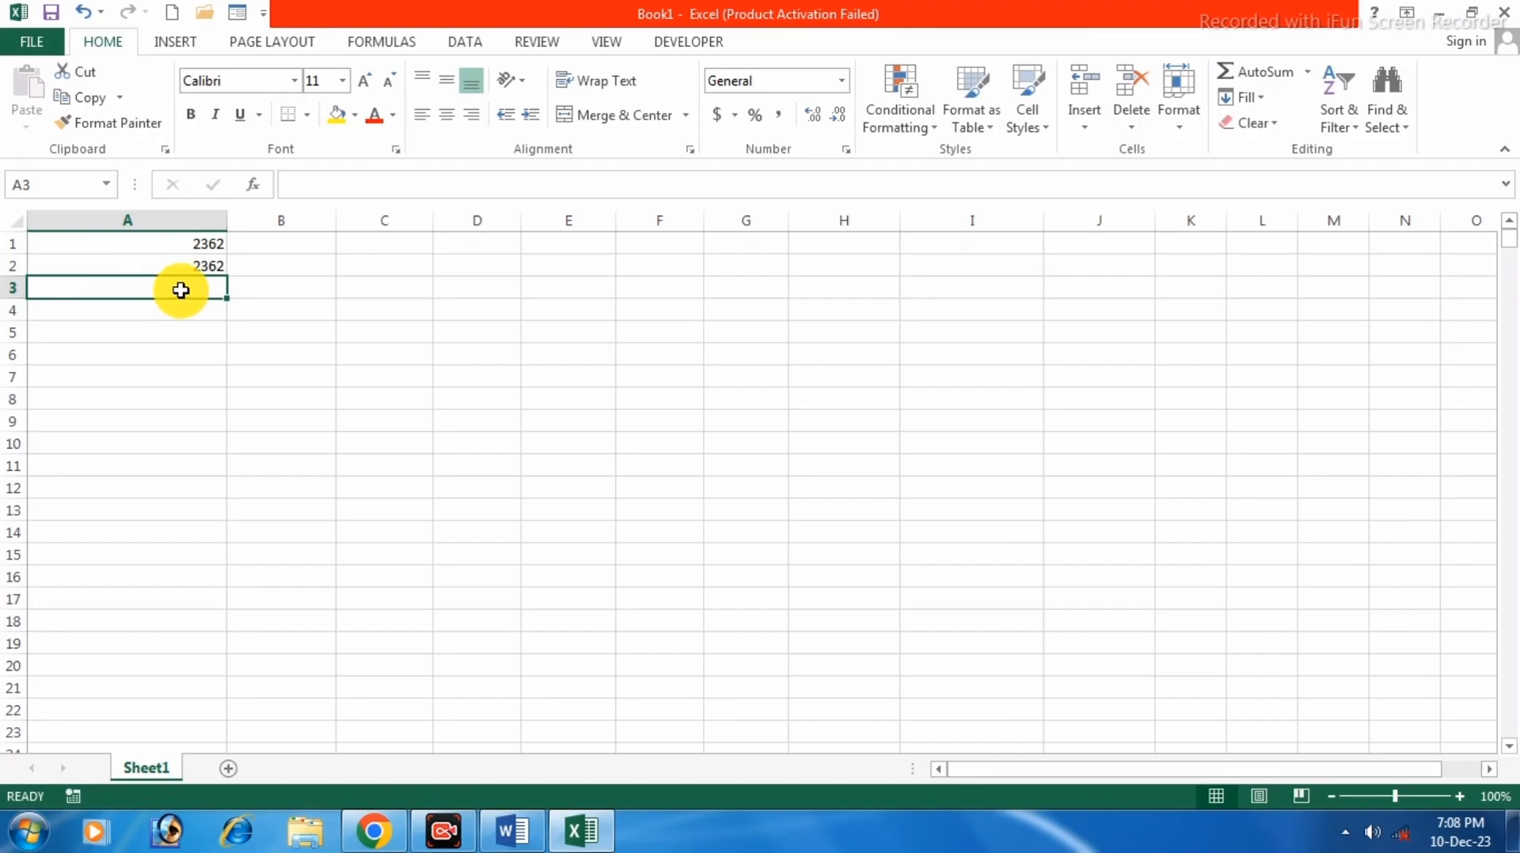
Open the Format Cells dialog for empty cell A3 and move it to the sheet's centre.
left_click(1176, 133)
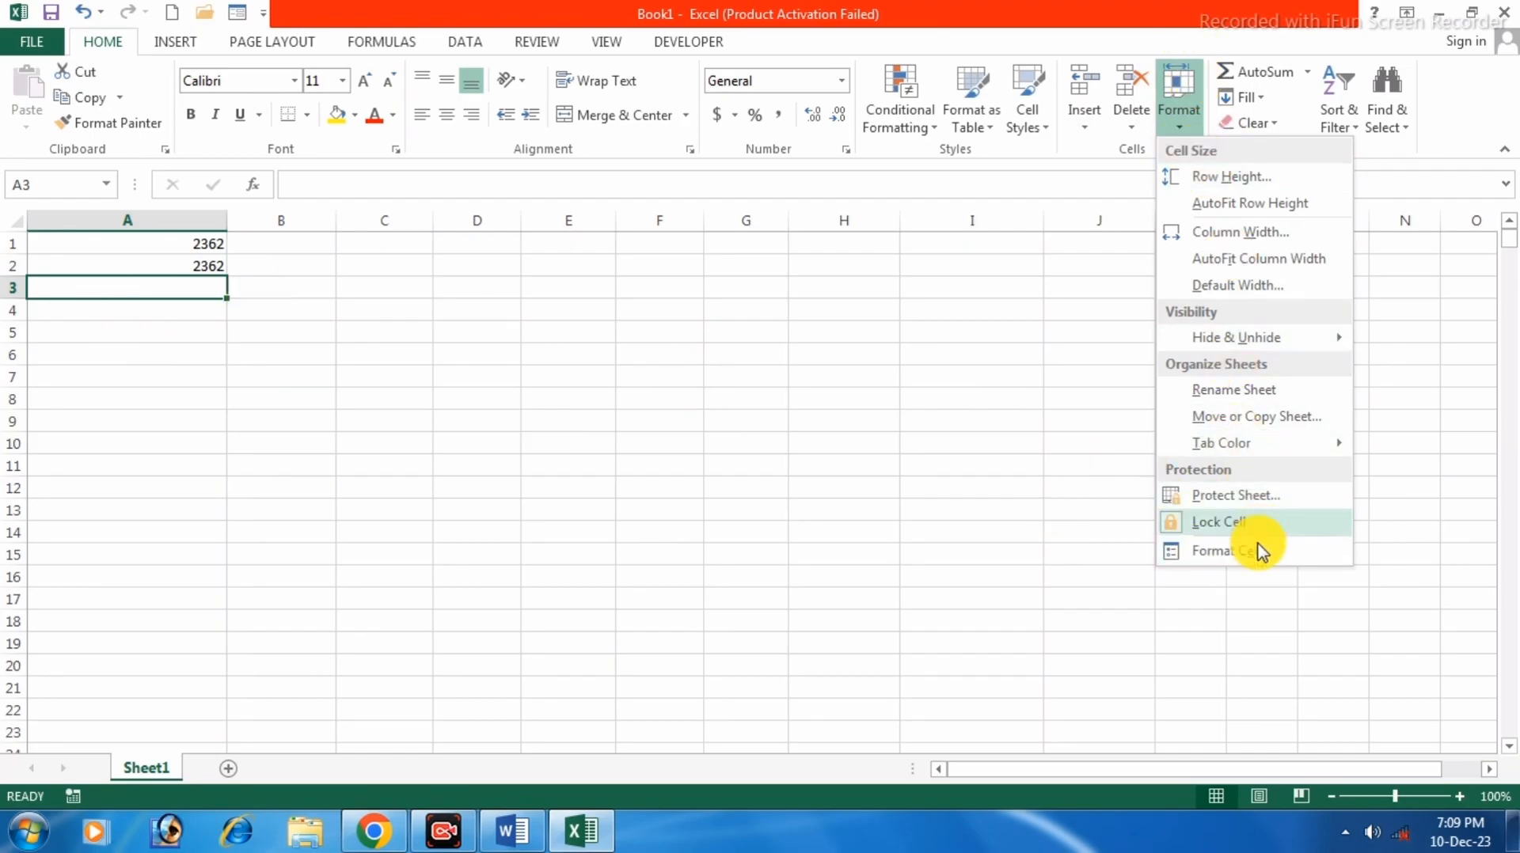
left_click(115, 288)
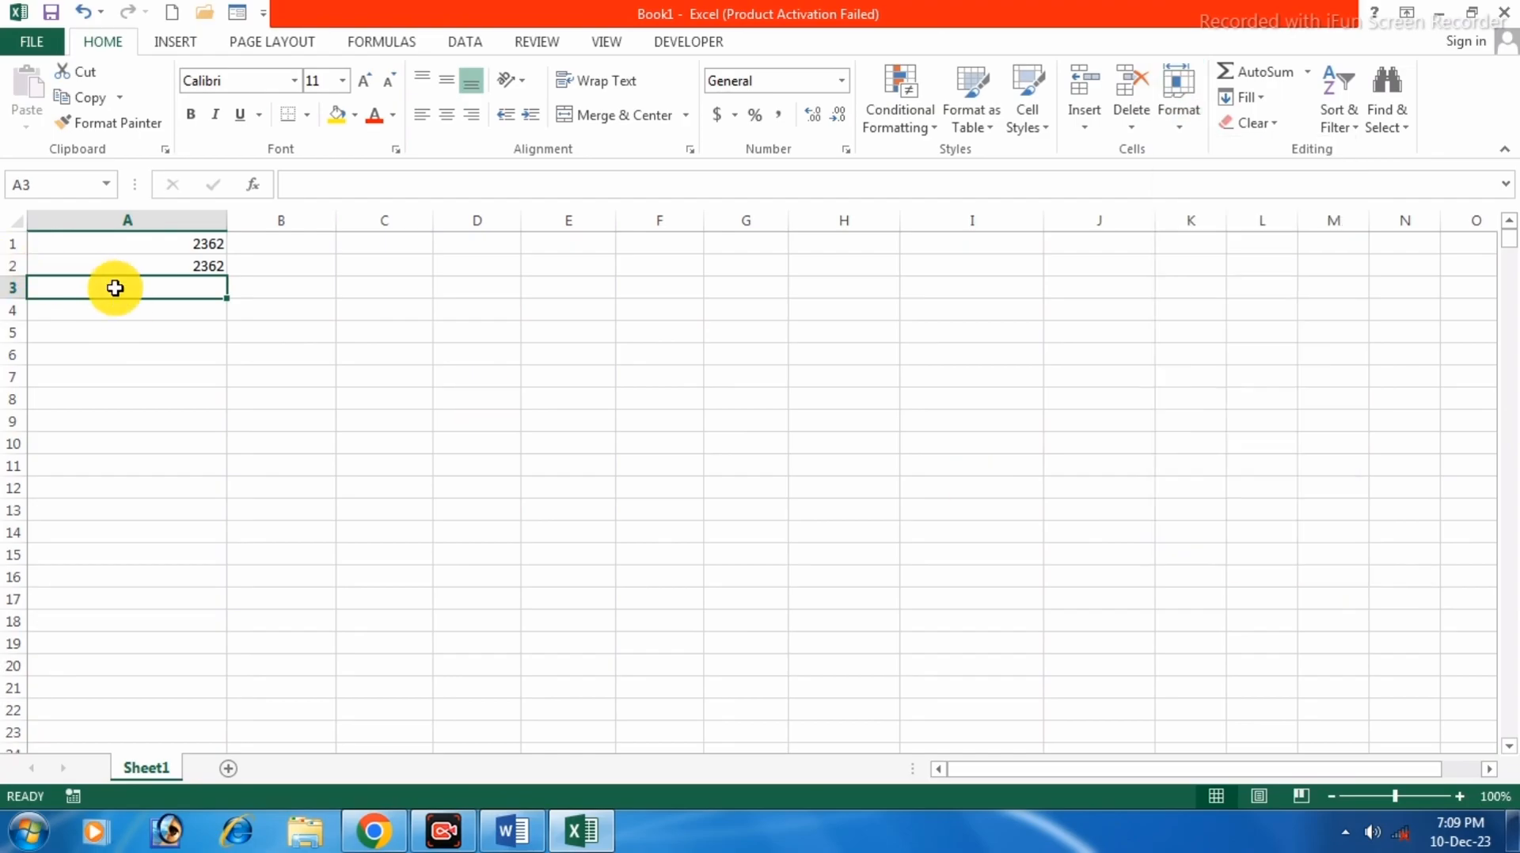
right_click(172, 291)
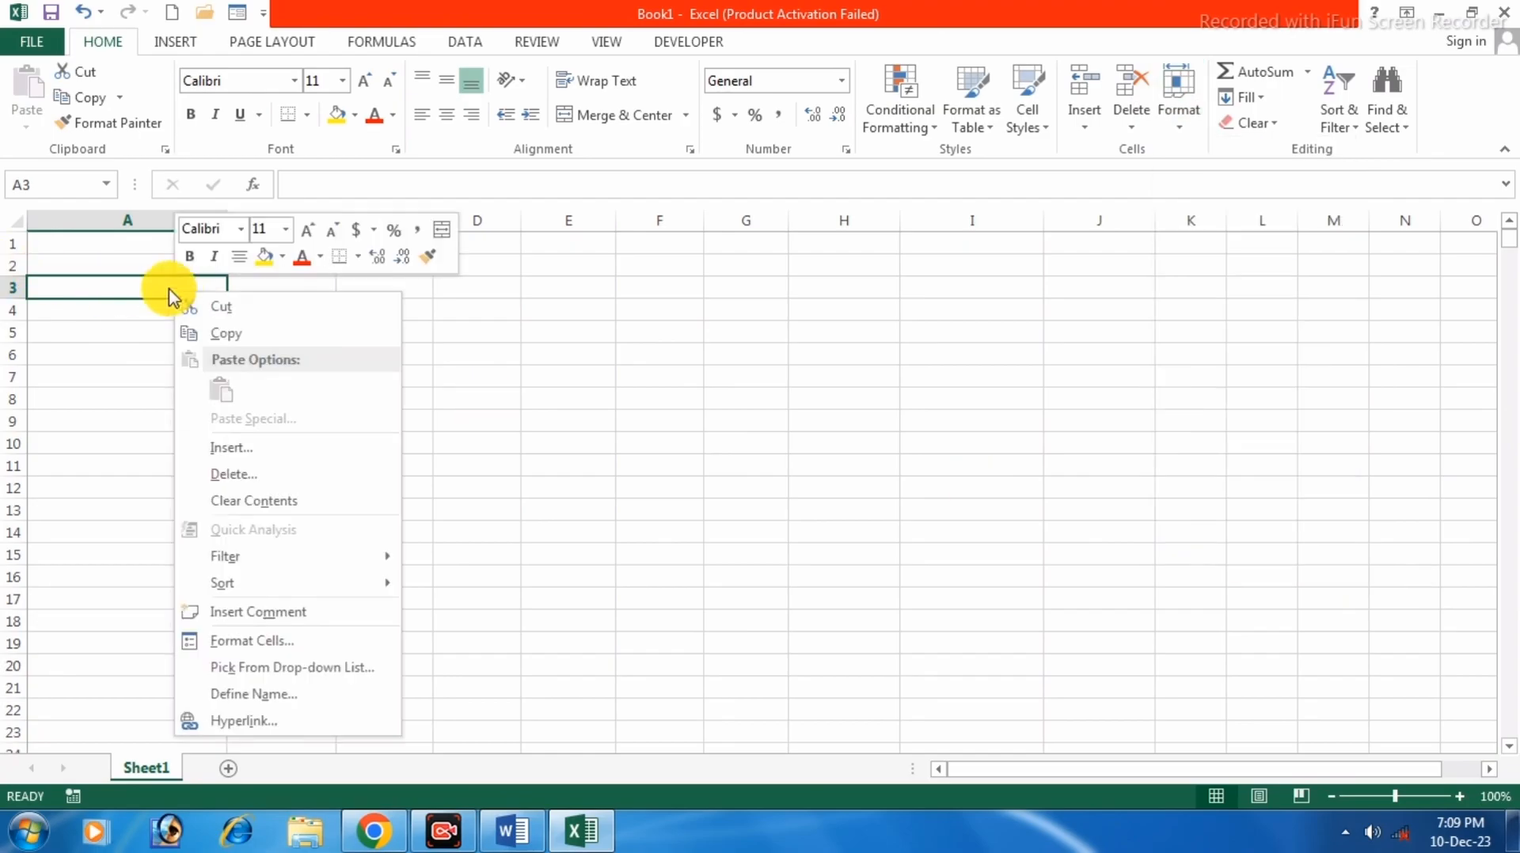
left_click(264, 645)
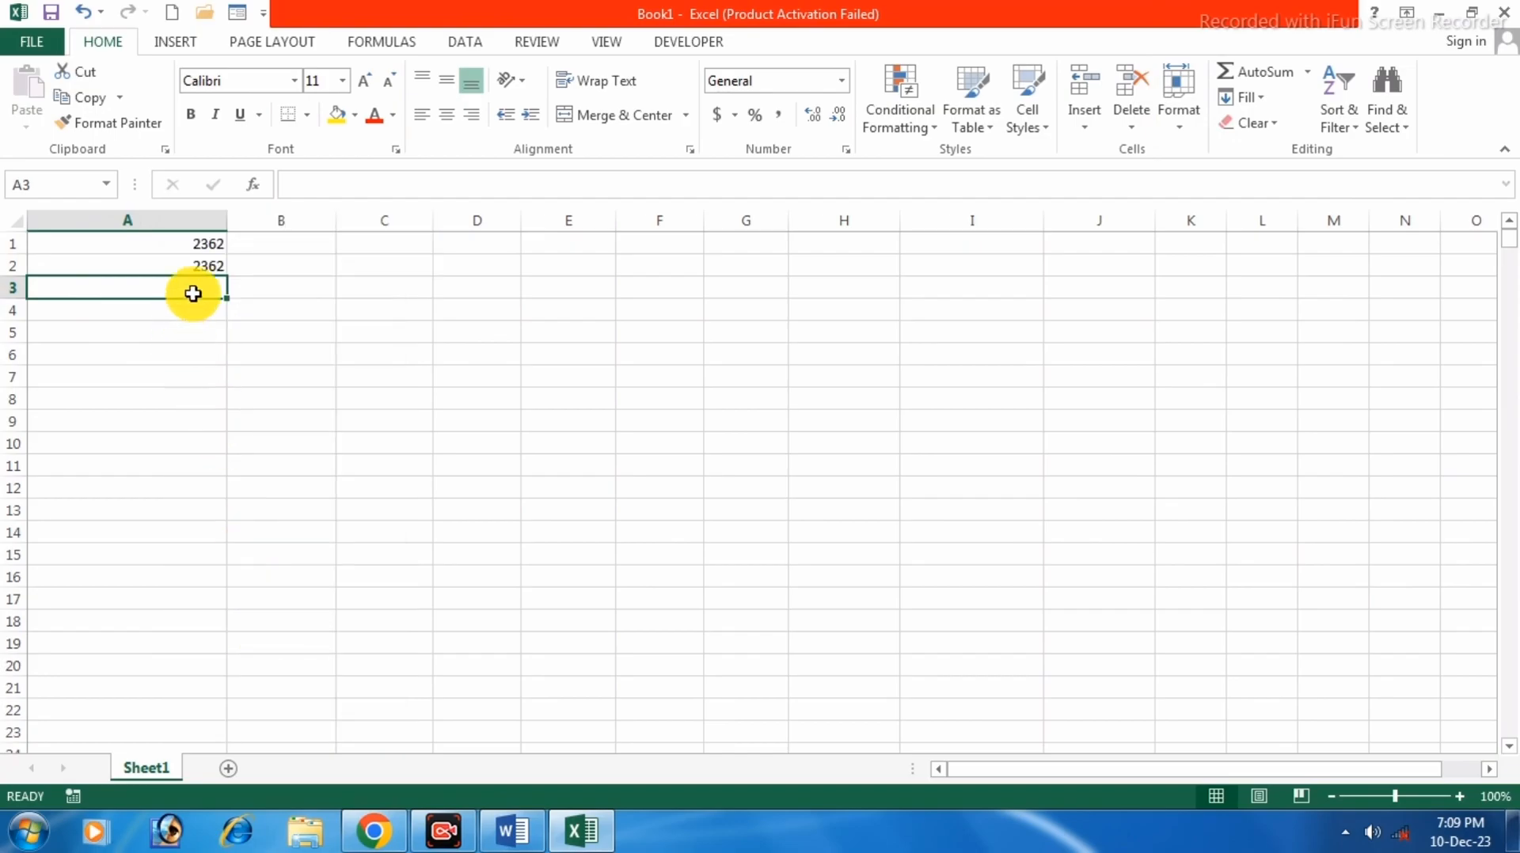
left_click_drag(220, 306, 612, 169)
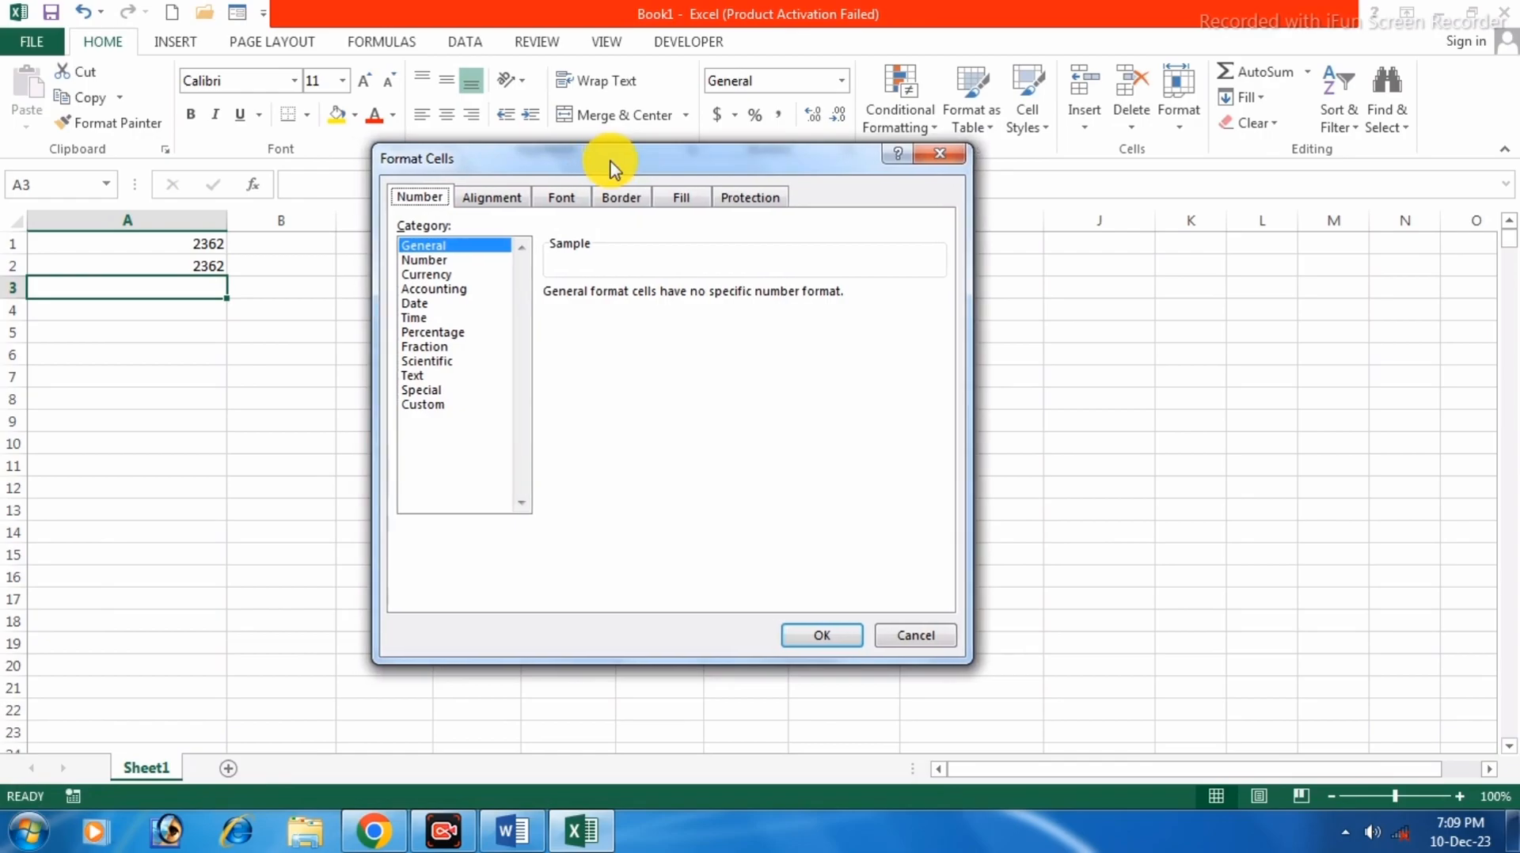
Preview the Number, Currency, Accounting, Date, Time, Percentage, Fraction, Scientific, Text and Special categories.
left_click(441, 260)
left_click(446, 277)
left_click(441, 289)
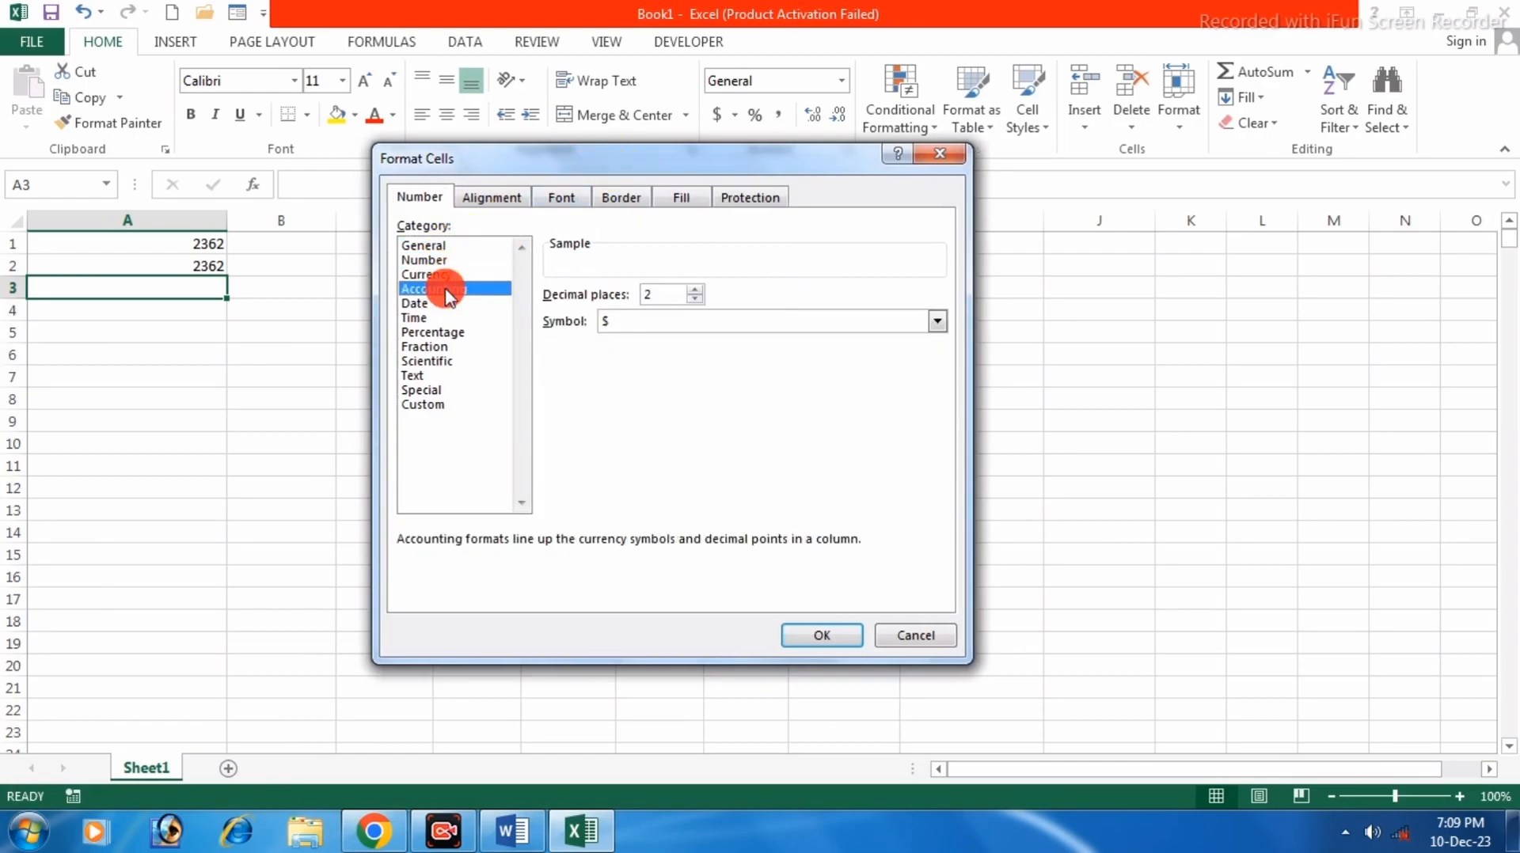
left_click(428, 306)
left_click(426, 318)
left_click(425, 332)
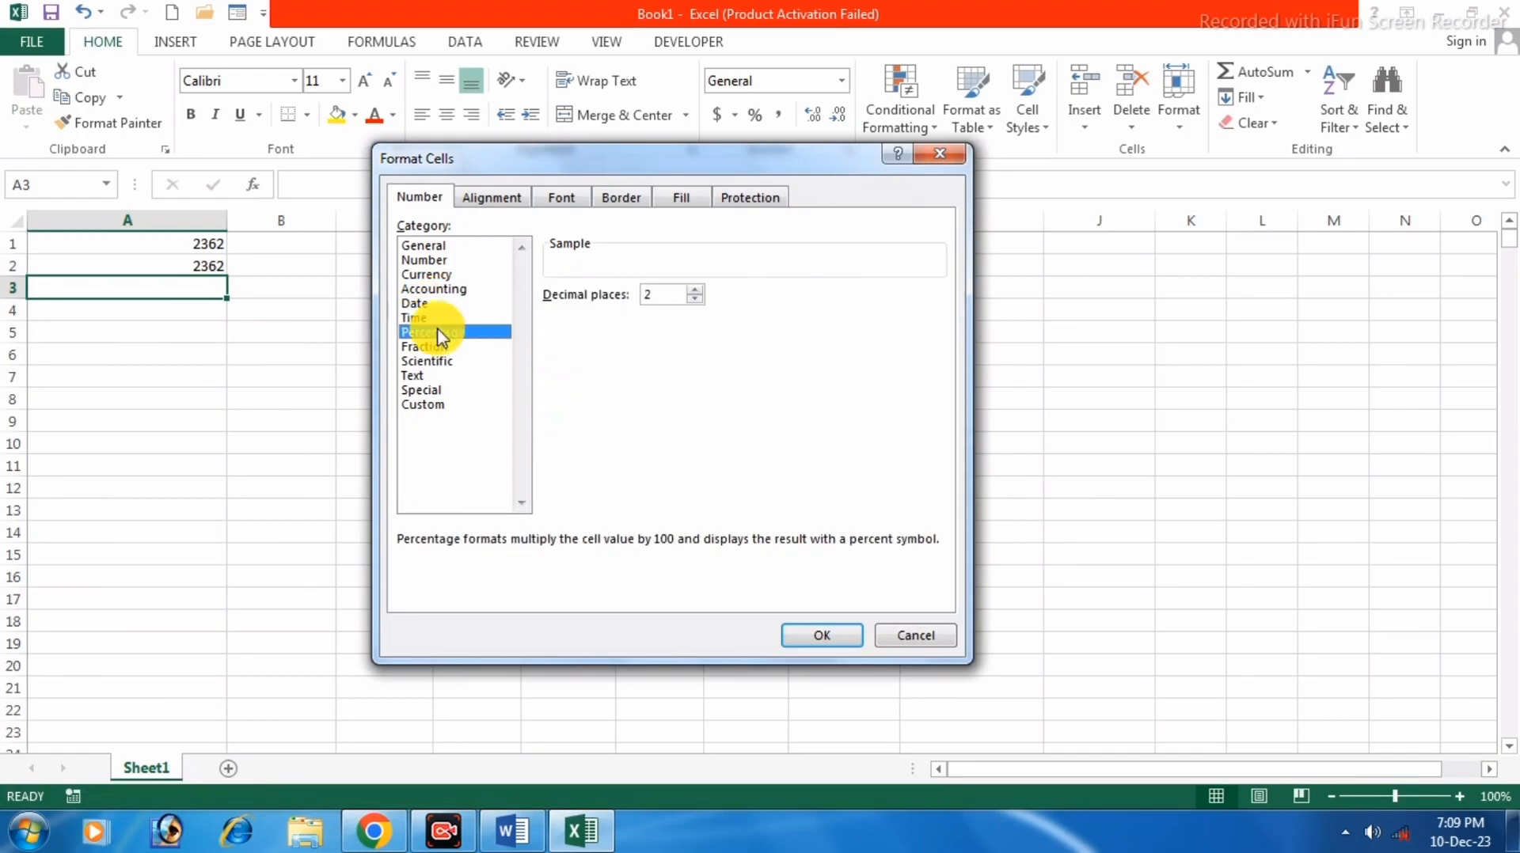
left_click(429, 347)
left_click(433, 363)
left_click(427, 377)
left_click(430, 391)
Give A3 the custom number format 00000000.
left_click(435, 405)
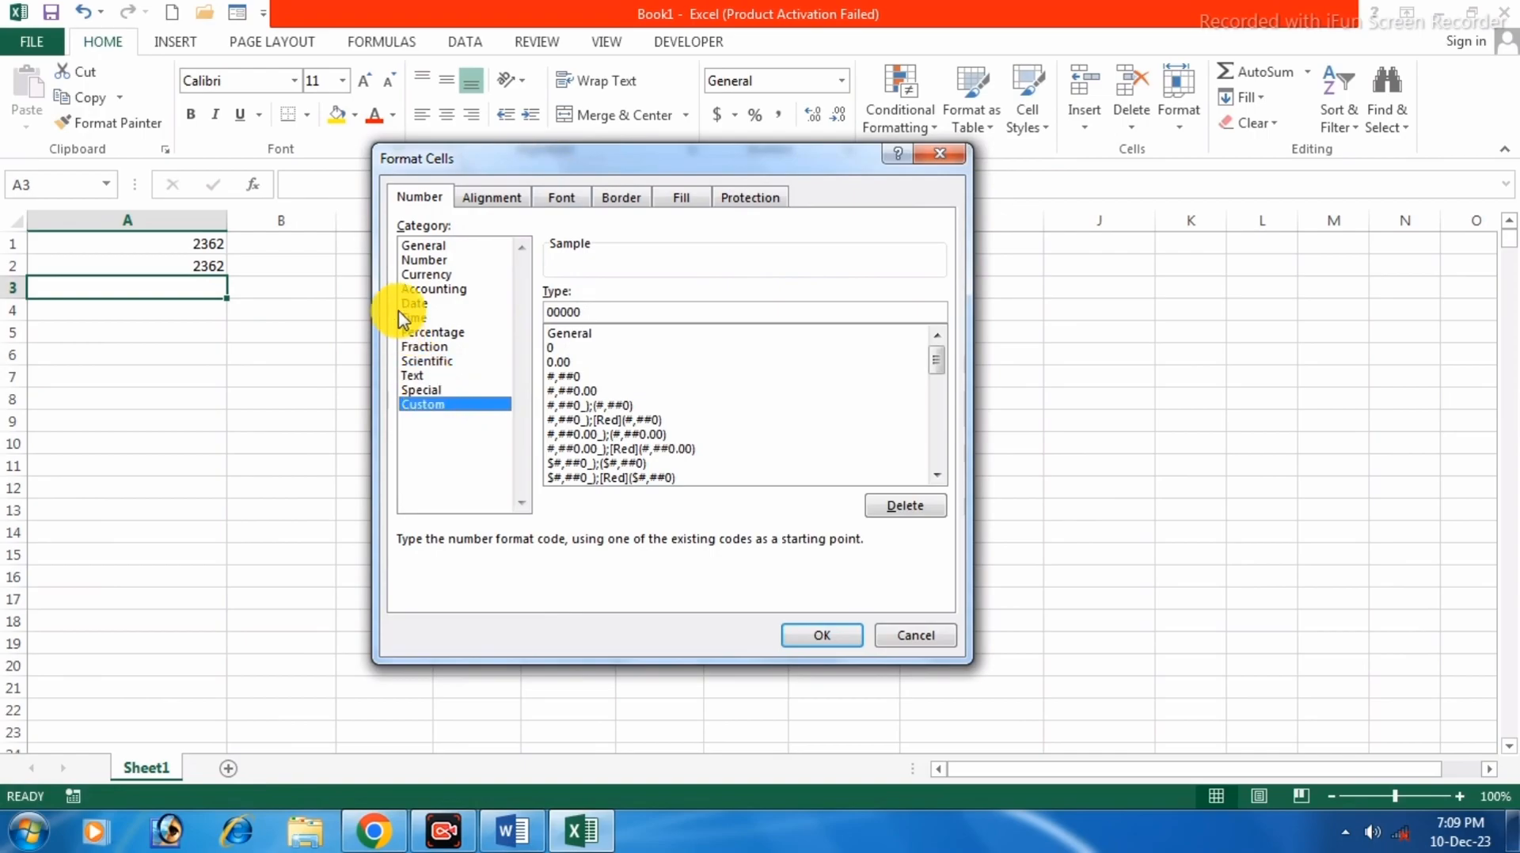
left_click_drag(506, 158, 501, 184)
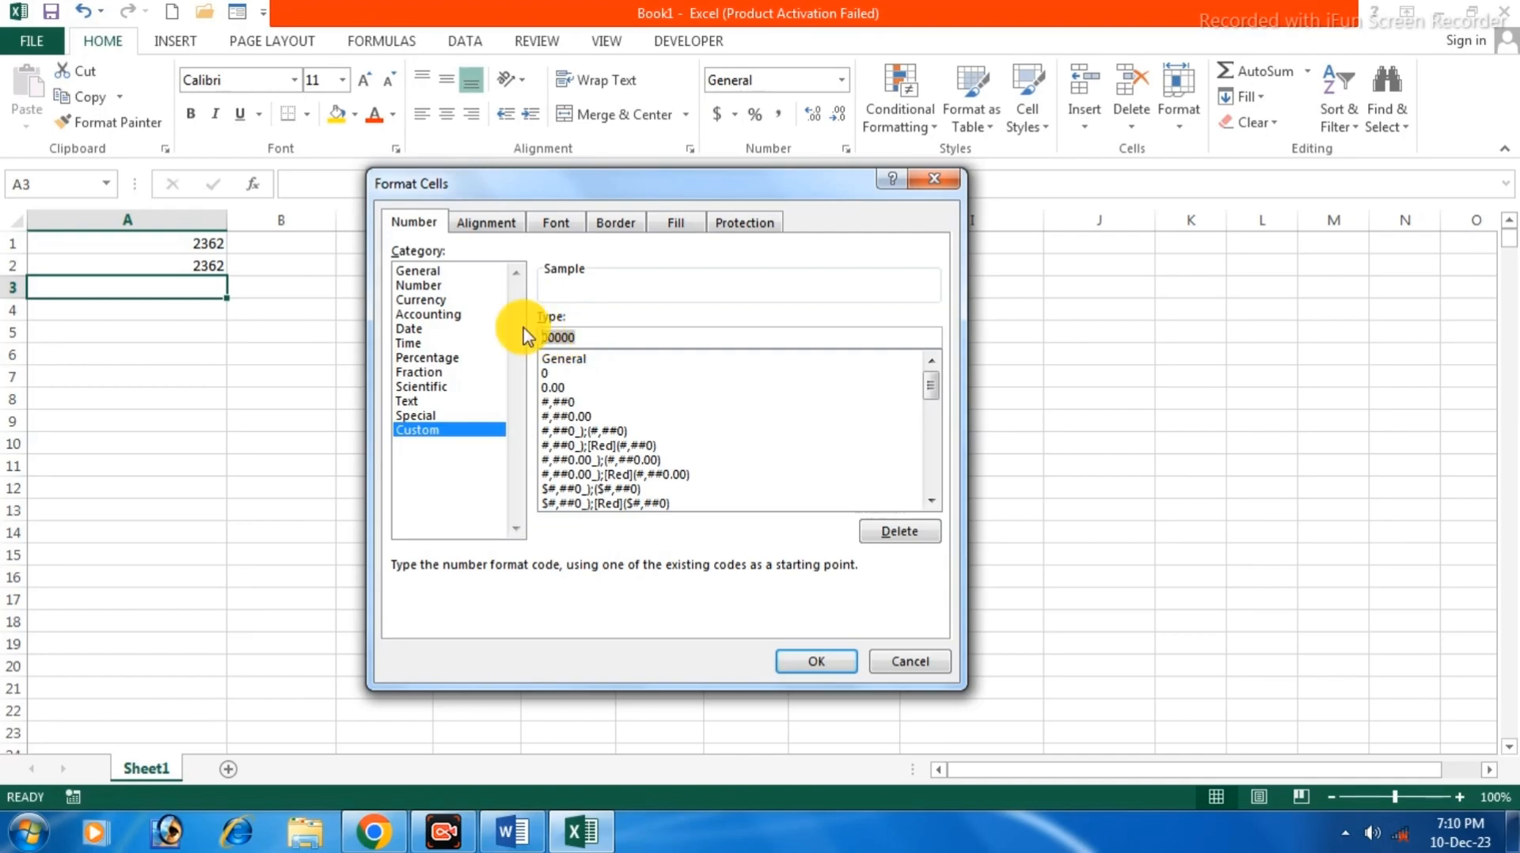
type("000")
left_click(811, 669)
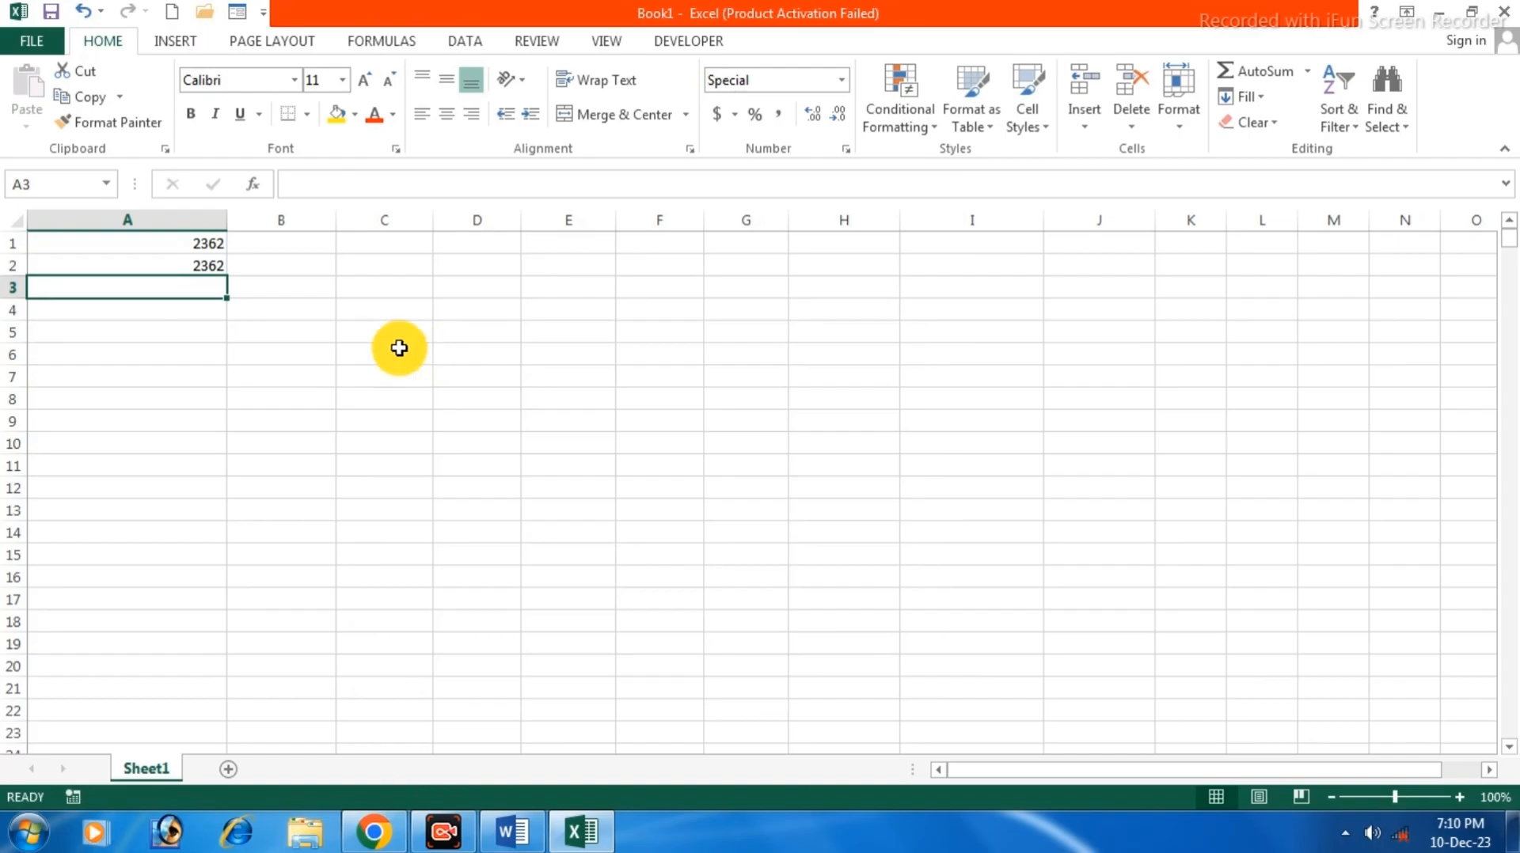
Enter 2362 in A3 so it displays as 00002362, and check its stored value.
type("2362")
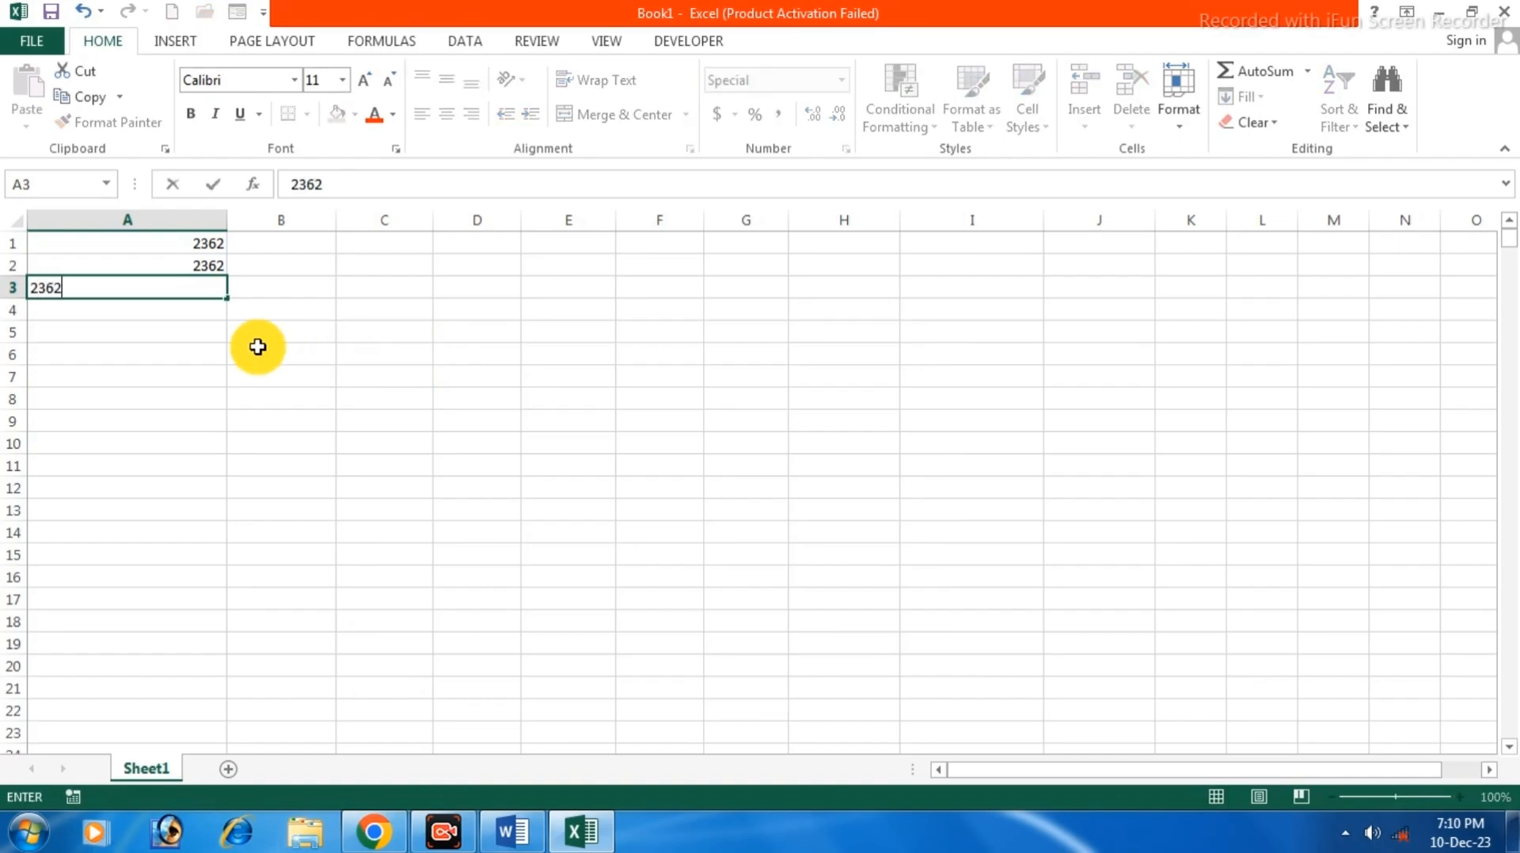
key("Return")
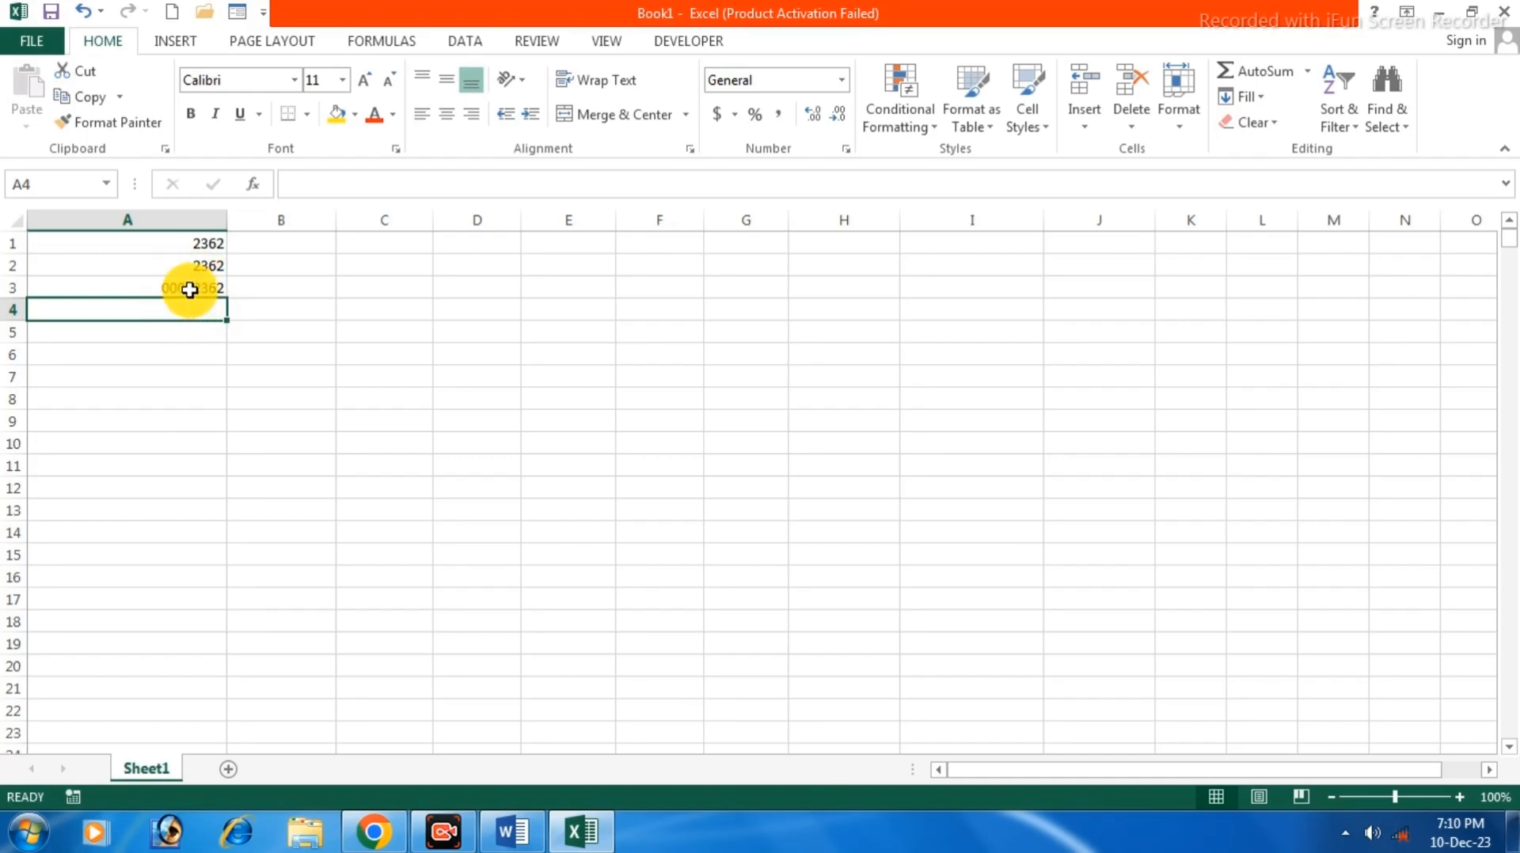
left_click(188, 287)
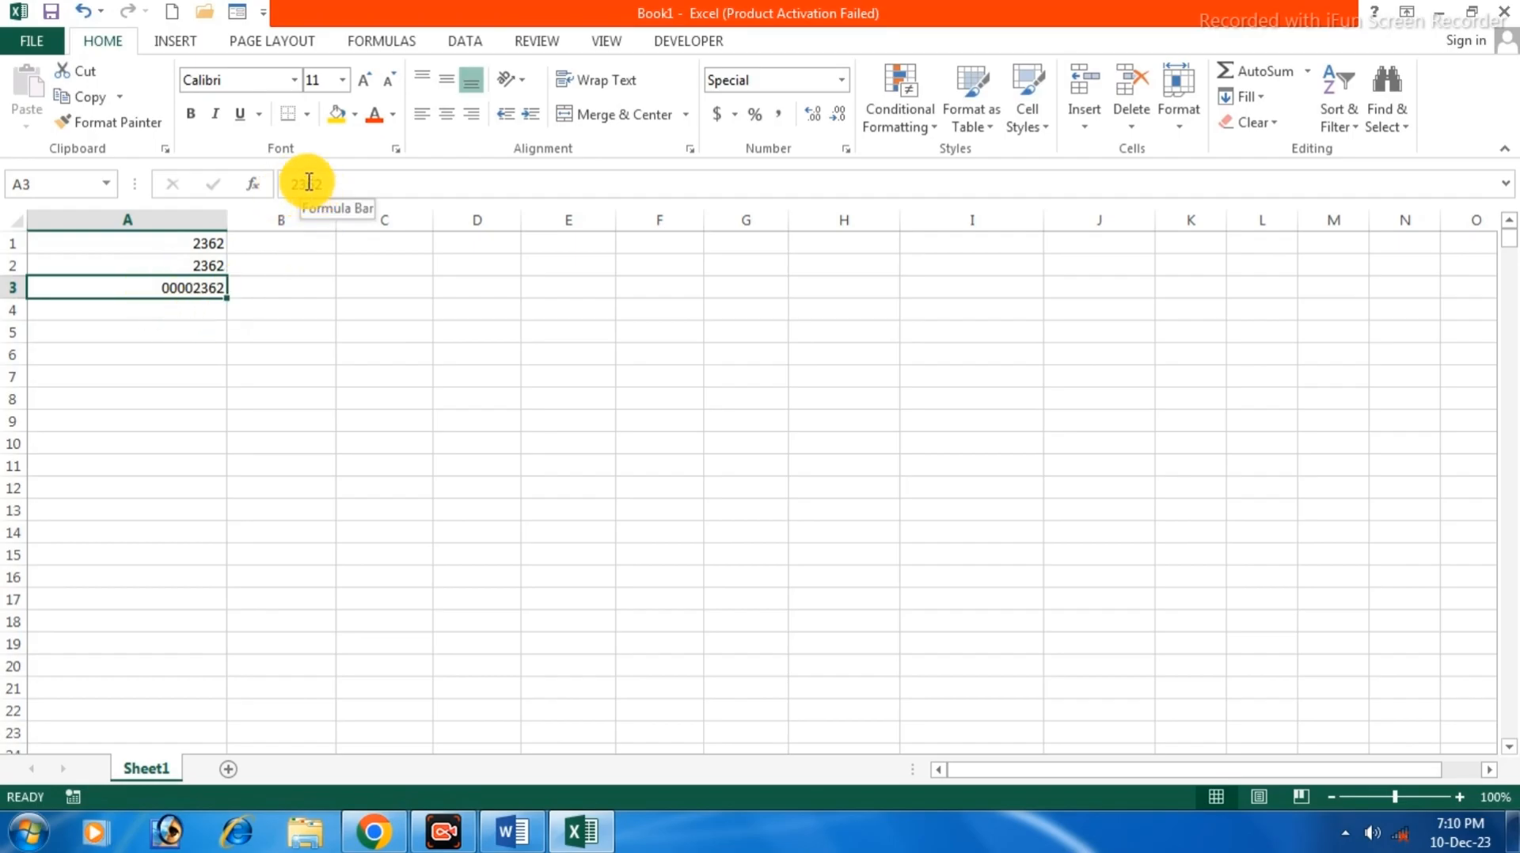
left_click(197, 318)
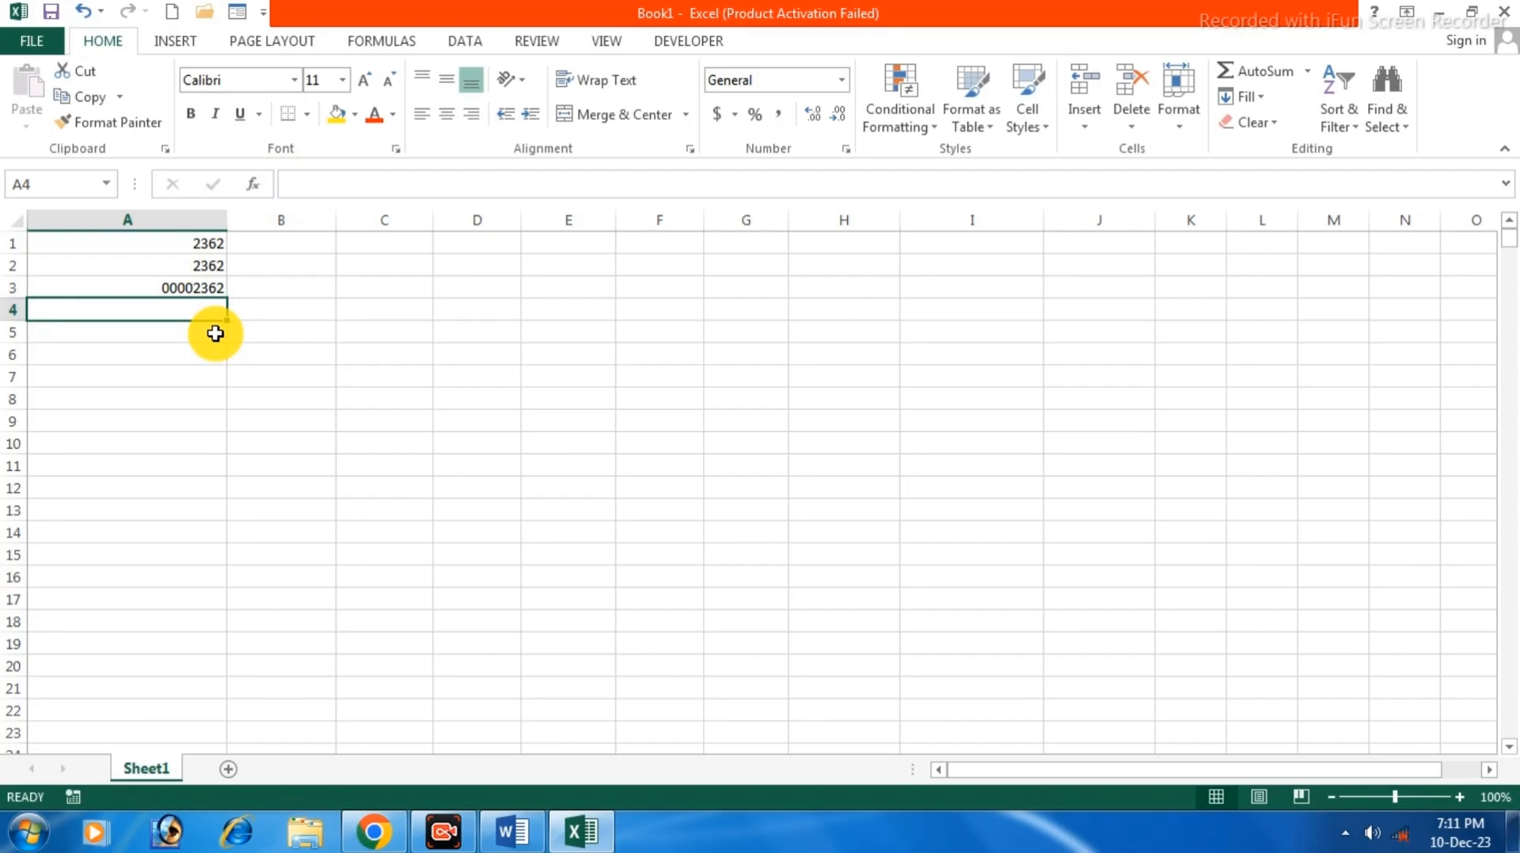
Enter '2362 as text in A4, ignore its number-as-text warning, and right-align it.
type("'")
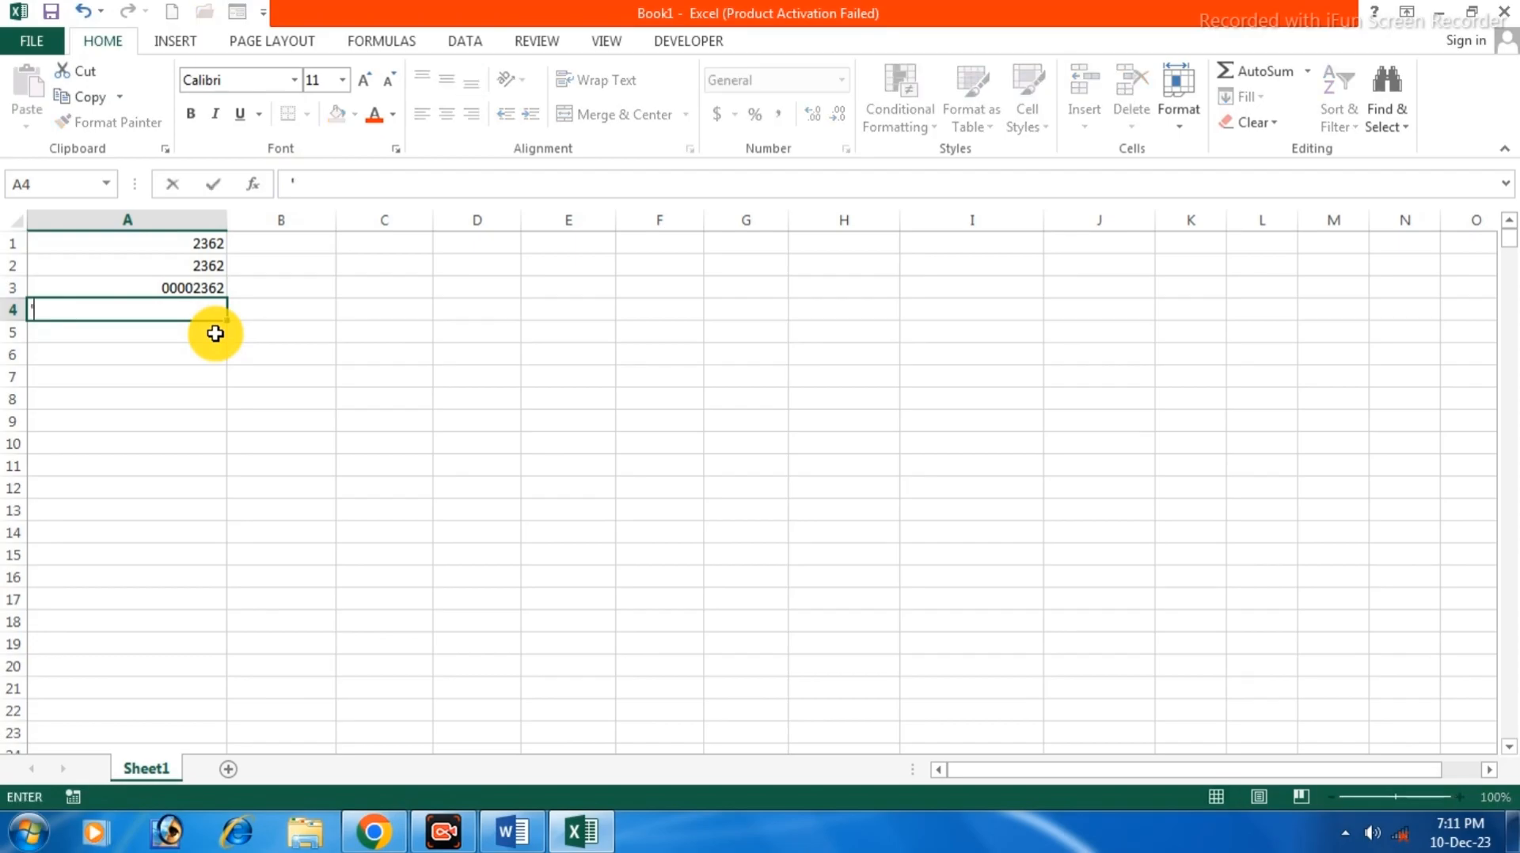
type("2362")
key("Return")
left_click(119, 314)
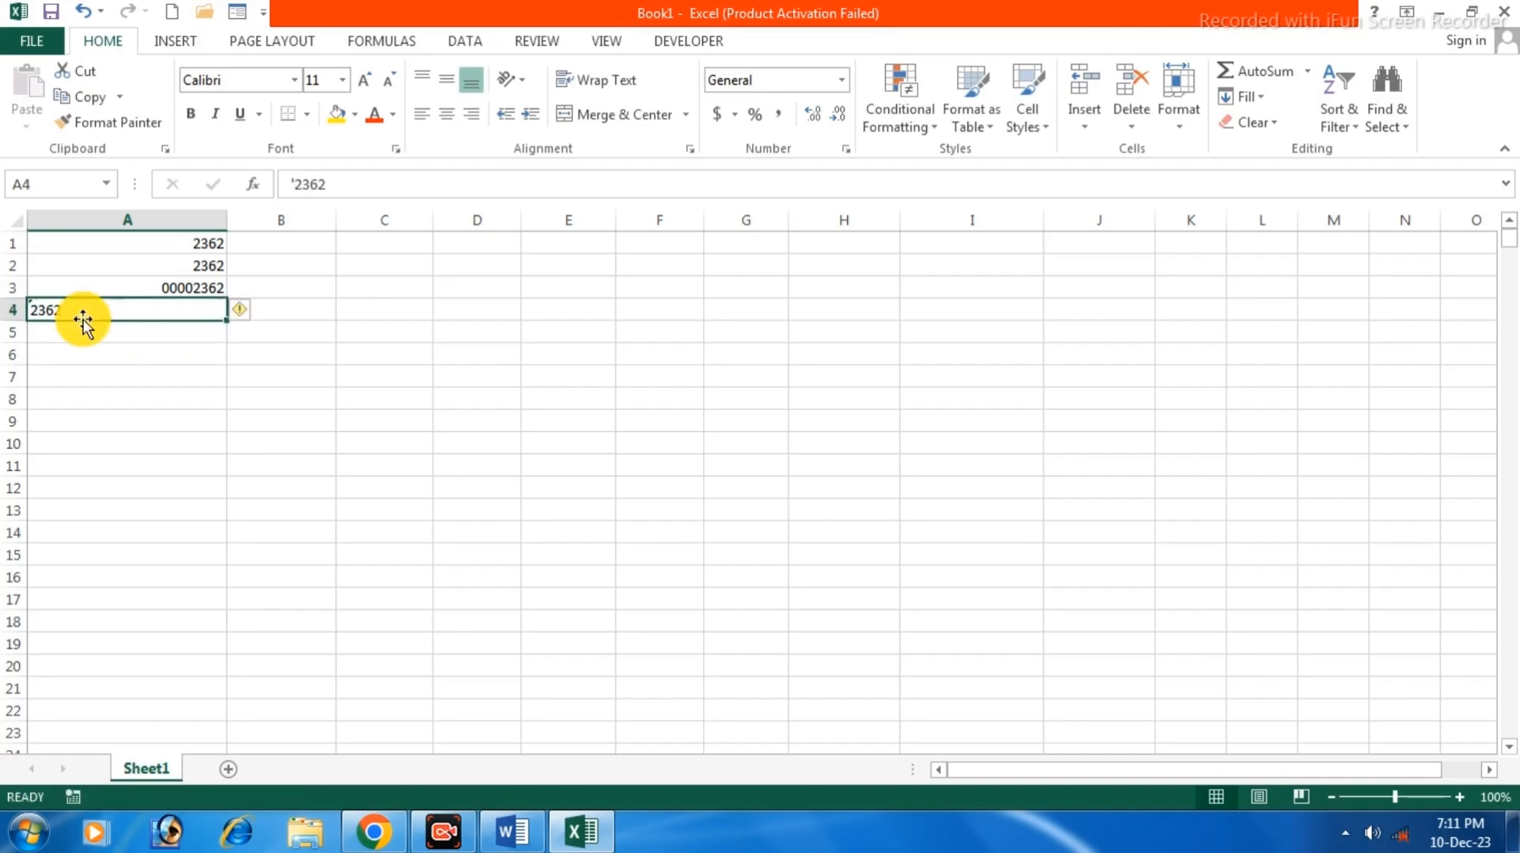
left_click(241, 310)
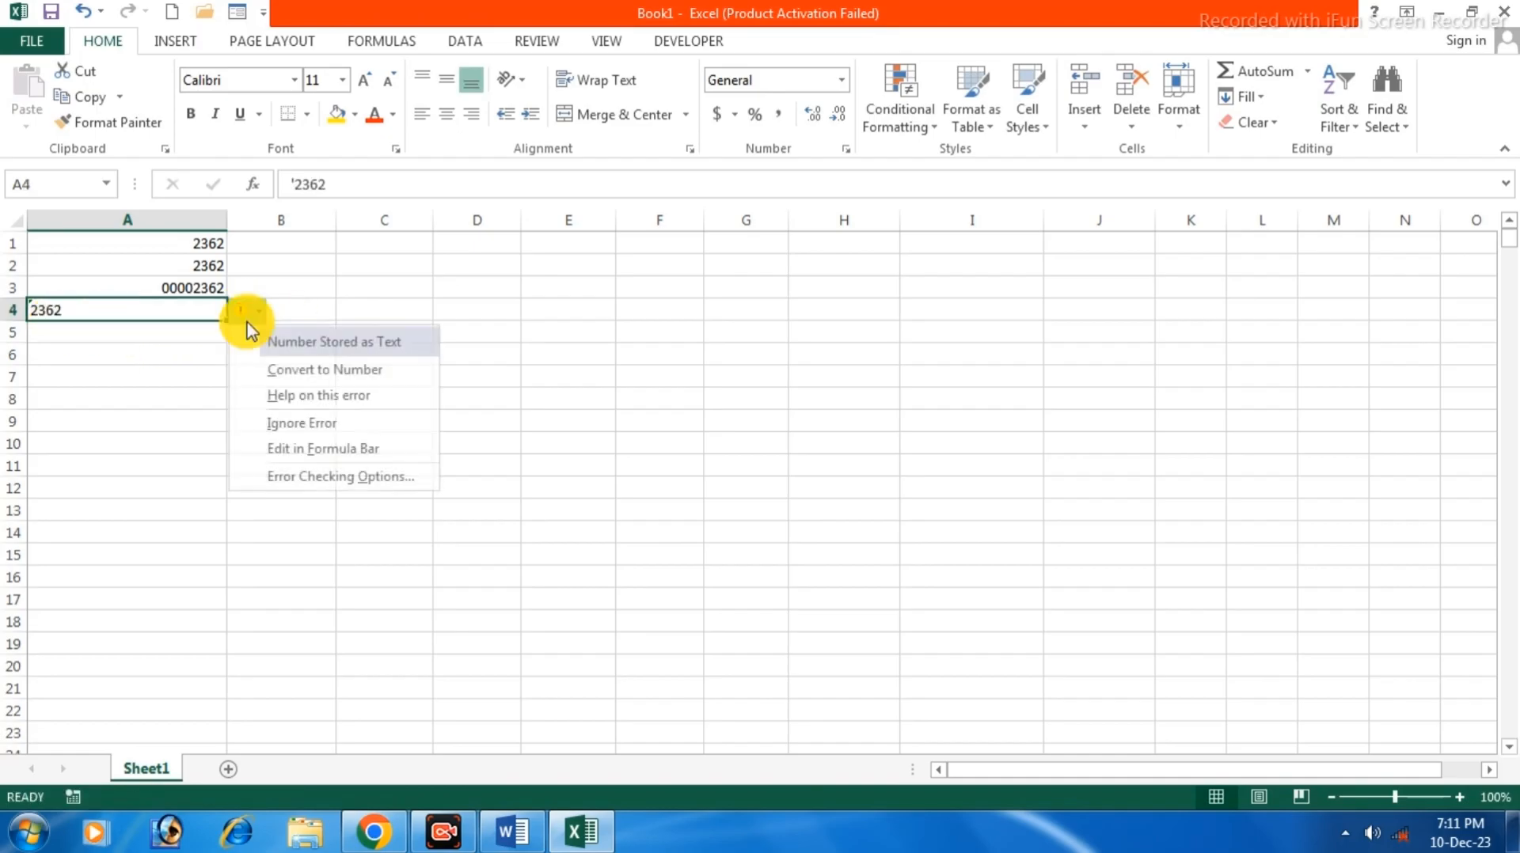
left_click(298, 424)
left_click(467, 116)
left_click(212, 440)
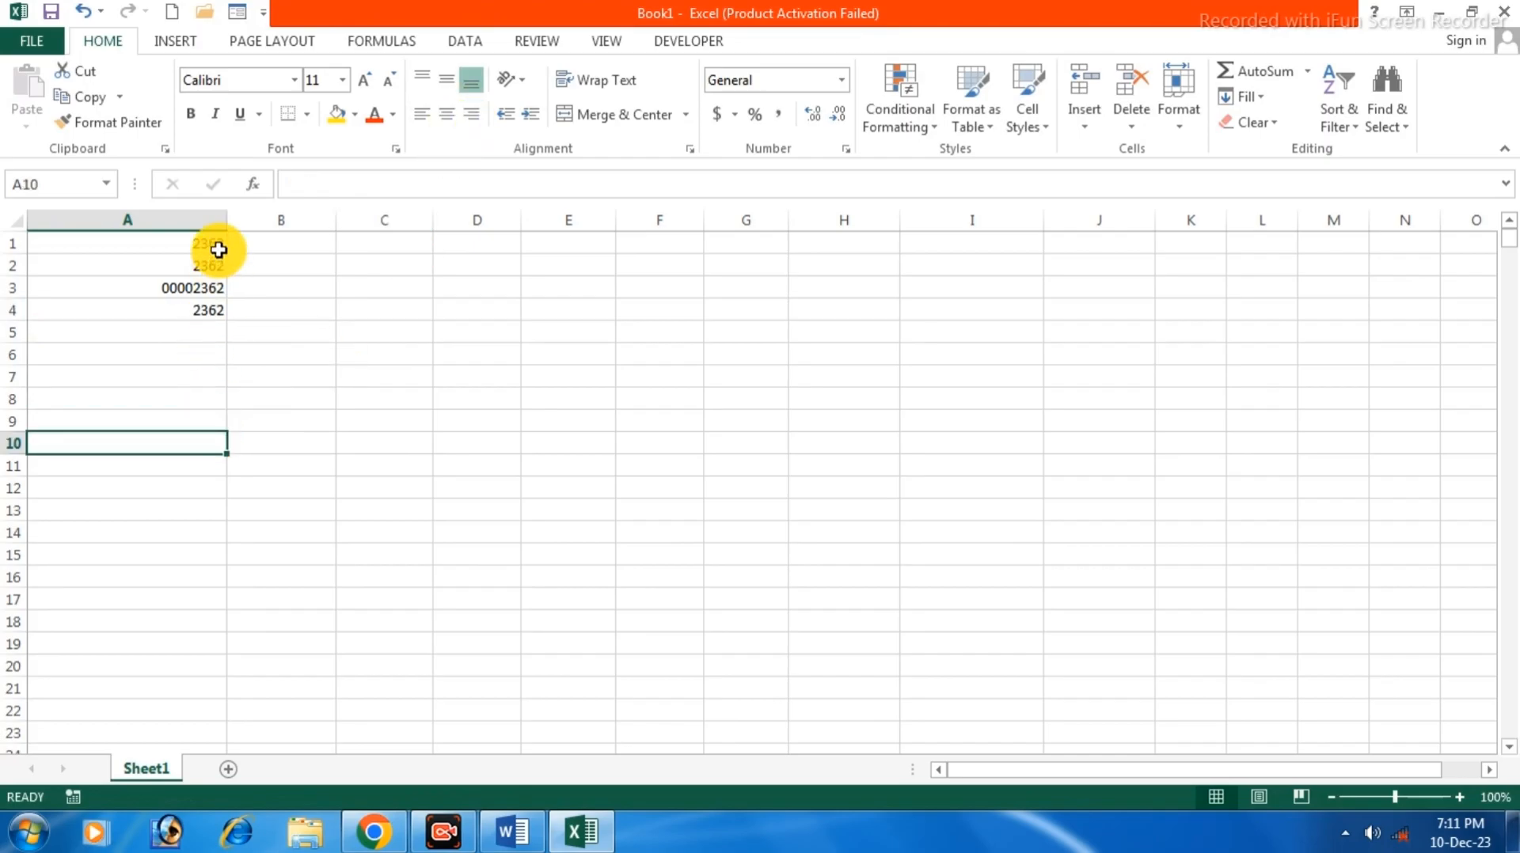
Edit A4 to the text '00002362 and ignore its error warning again.
left_click(190, 312)
double_click(190, 311)
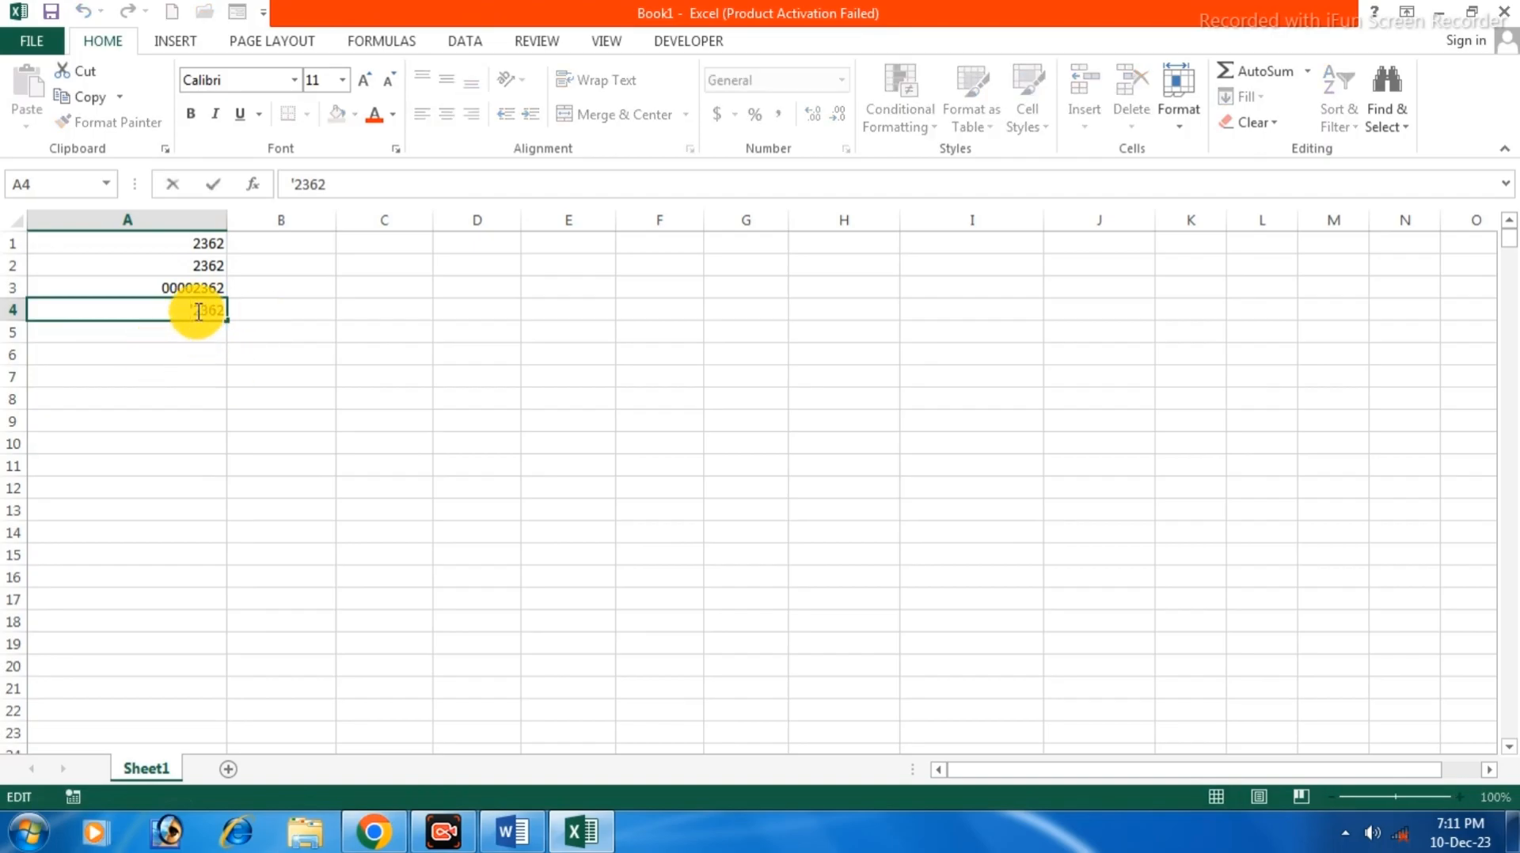
type("000")
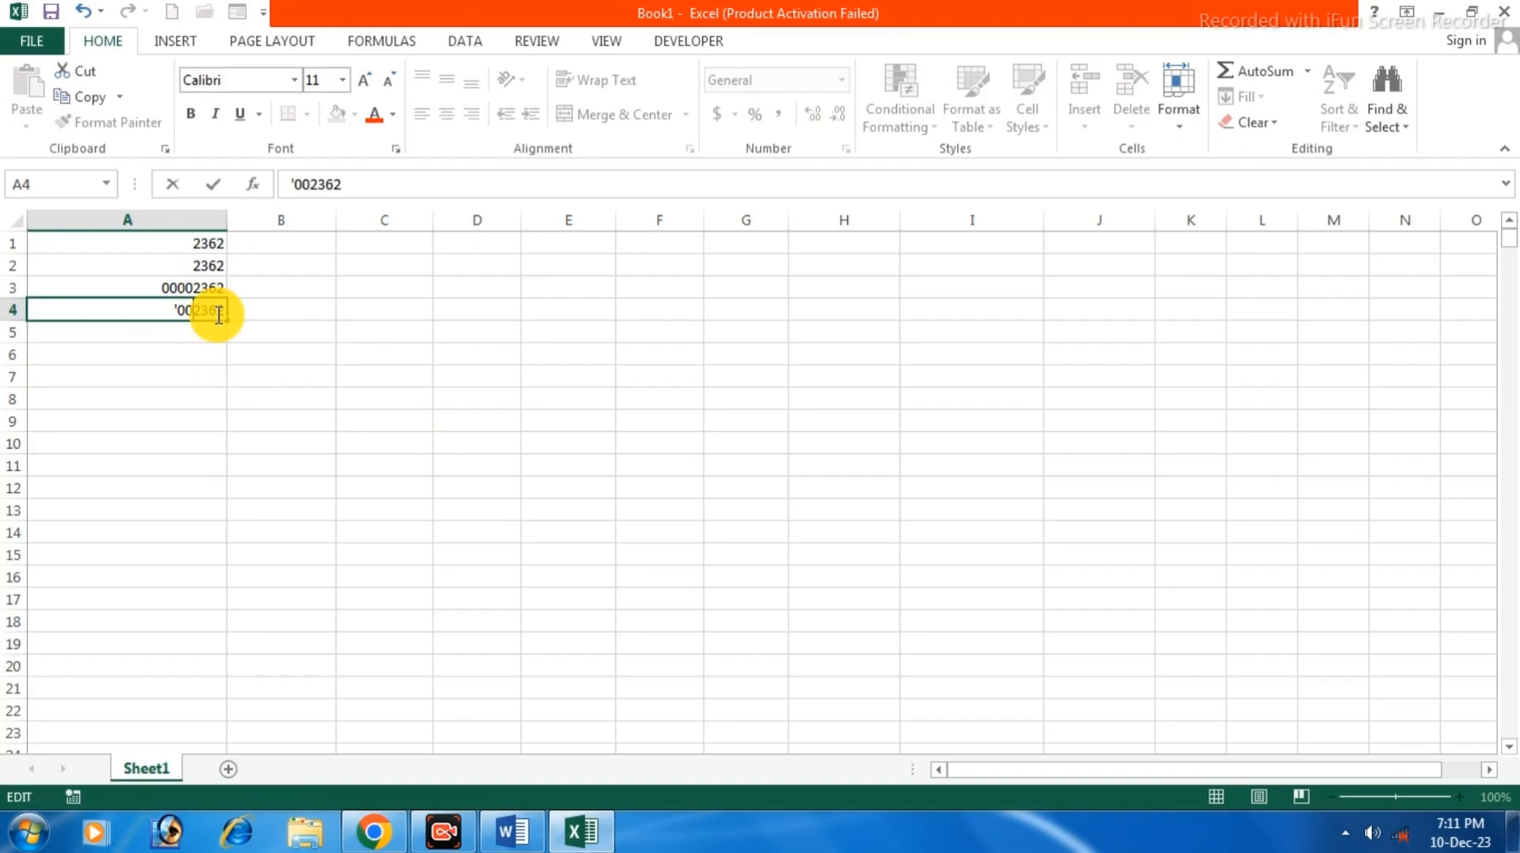
type("0")
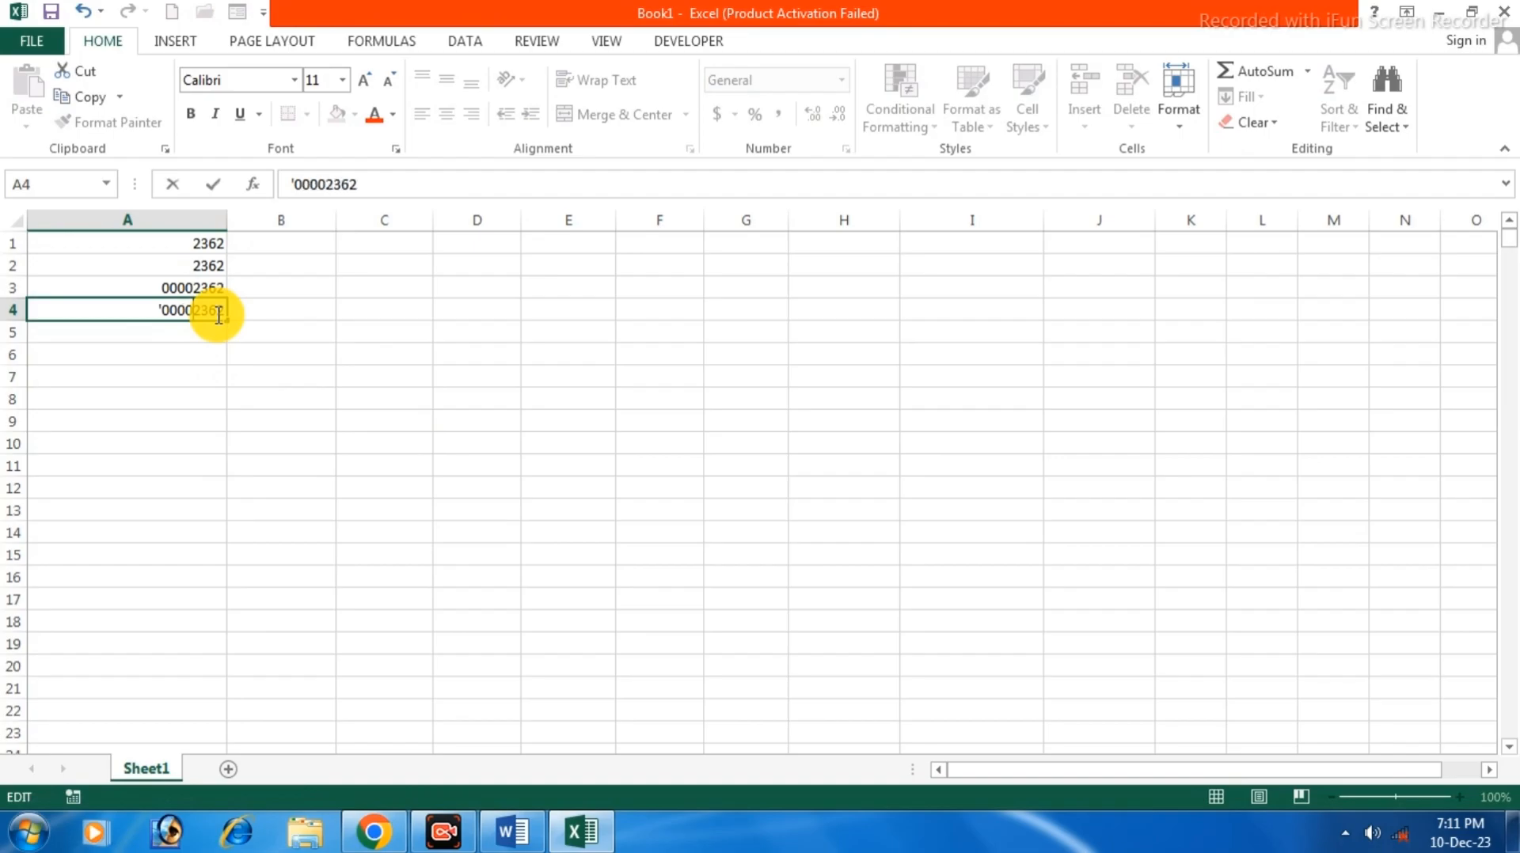
left_click(285, 421)
left_click(58, 309)
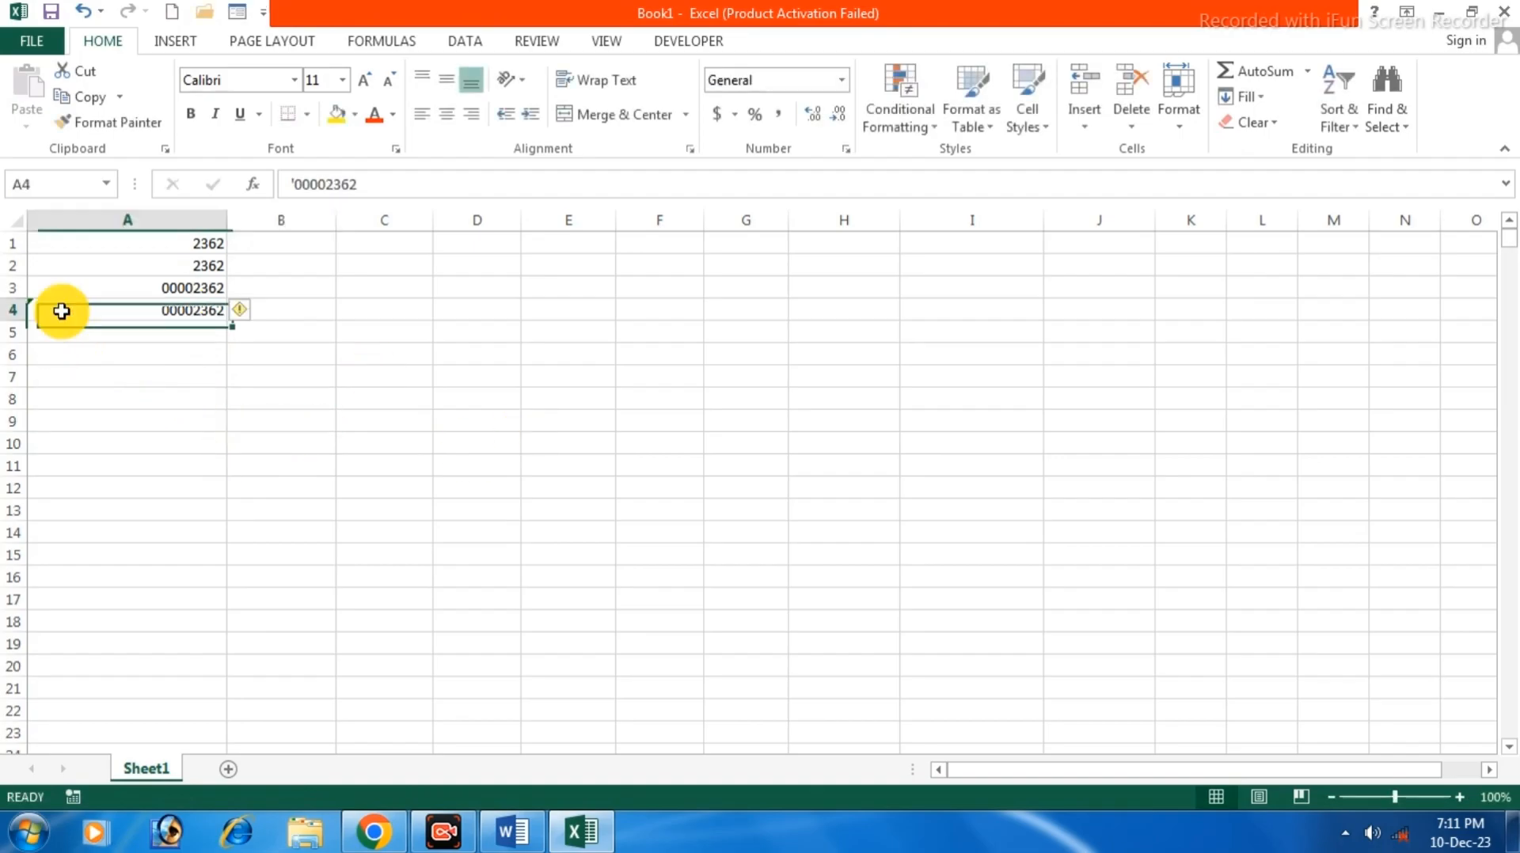
left_click(252, 312)
left_click(306, 422)
left_click(274, 346)
Compare A3's number with Special format against A4's General text value.
left_click(216, 290)
left_click(211, 309)
left_click(207, 289)
left_click(207, 312)
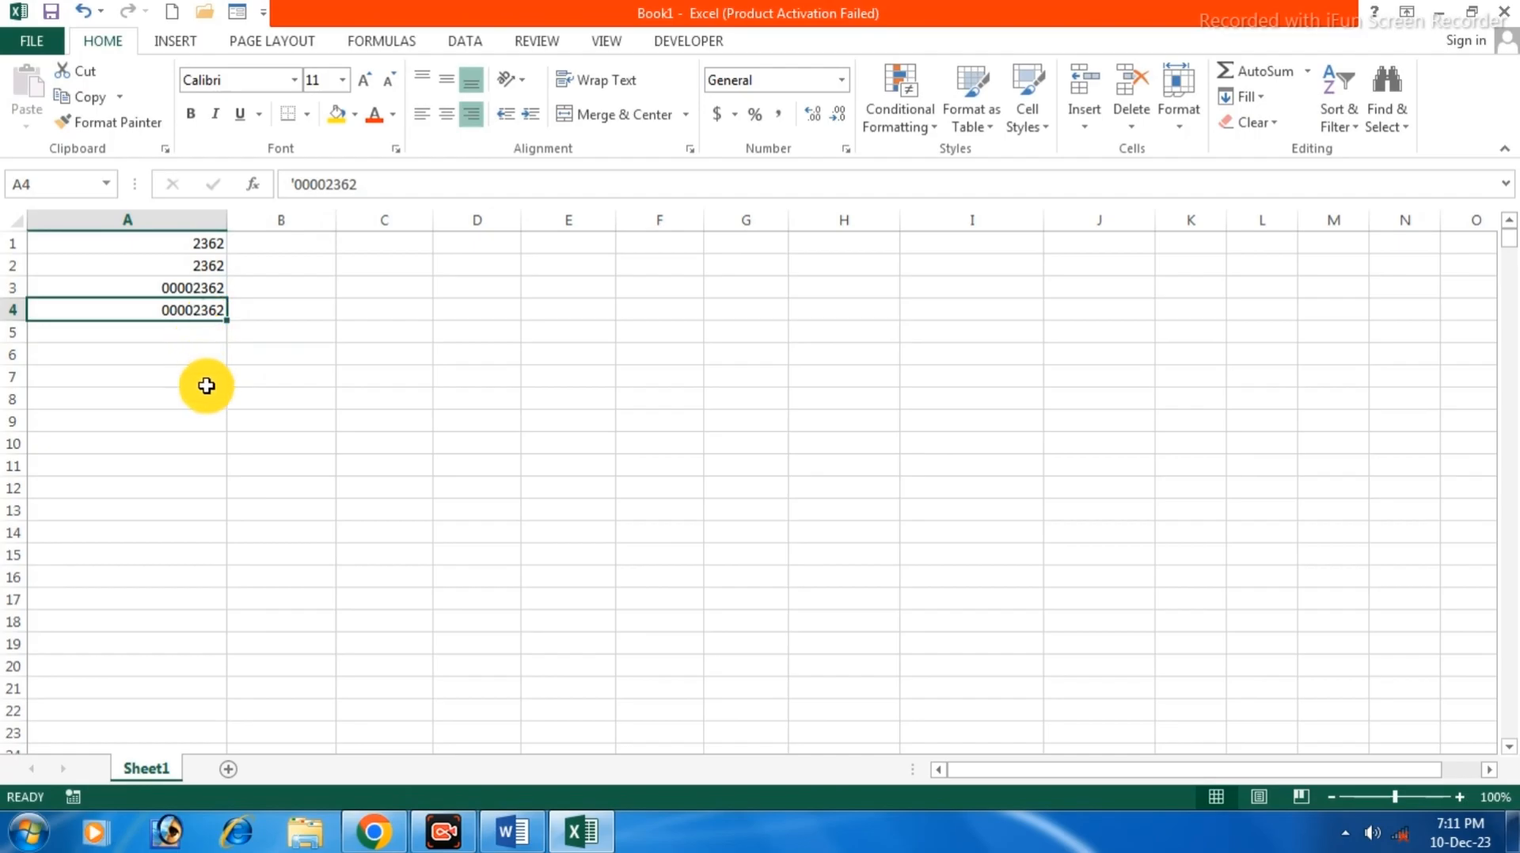
left_click(201, 288)
left_click(193, 316)
left_click(198, 290)
left_click(198, 311)
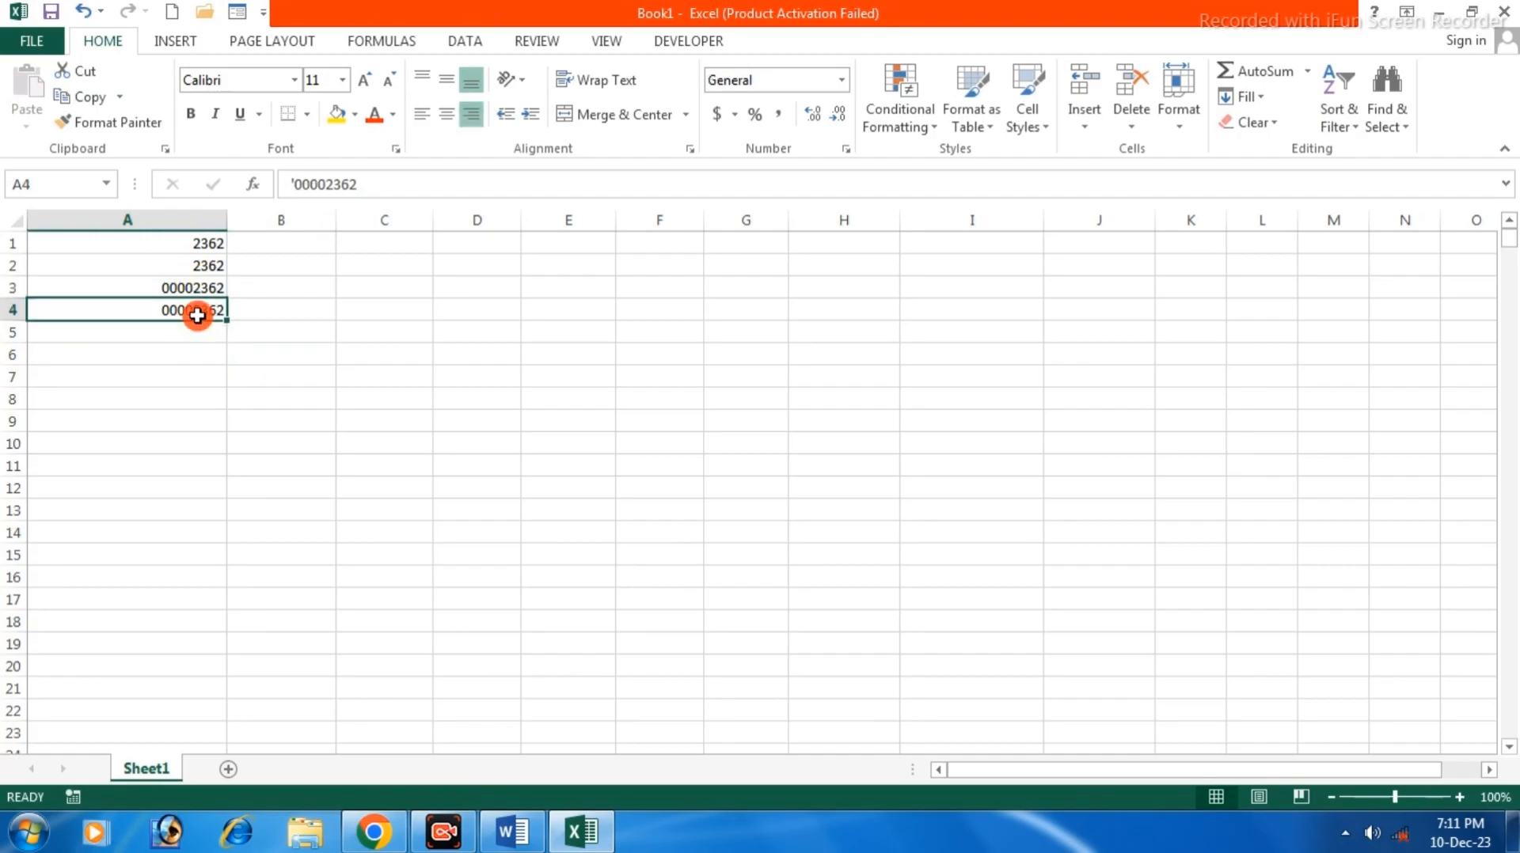
left_click(202, 290)
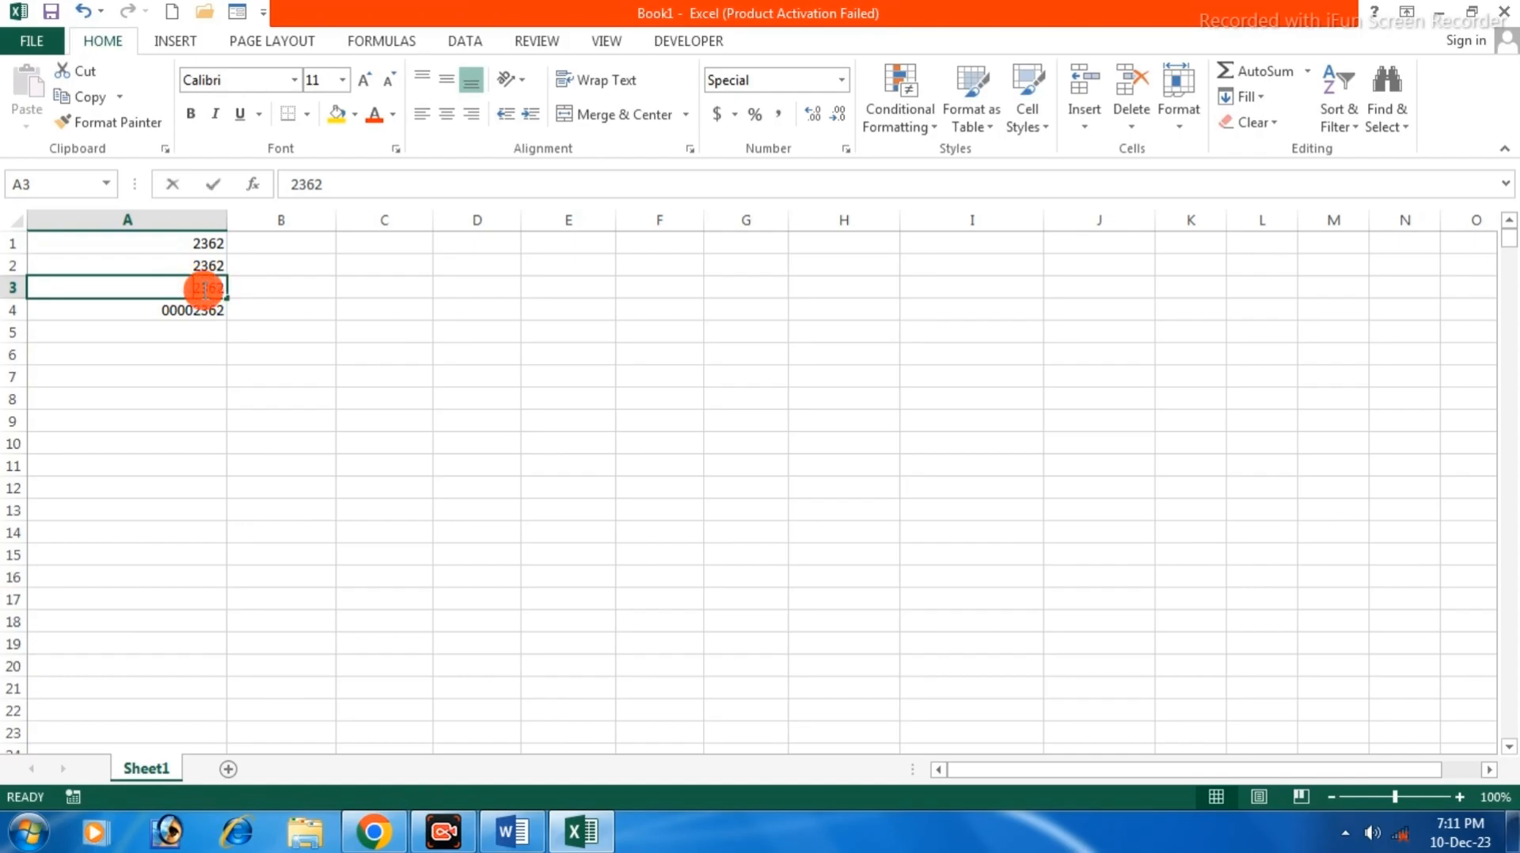
Compare A3's formatted number with A4's text entry, then select B2 for a phone number.
double_click(202, 290)
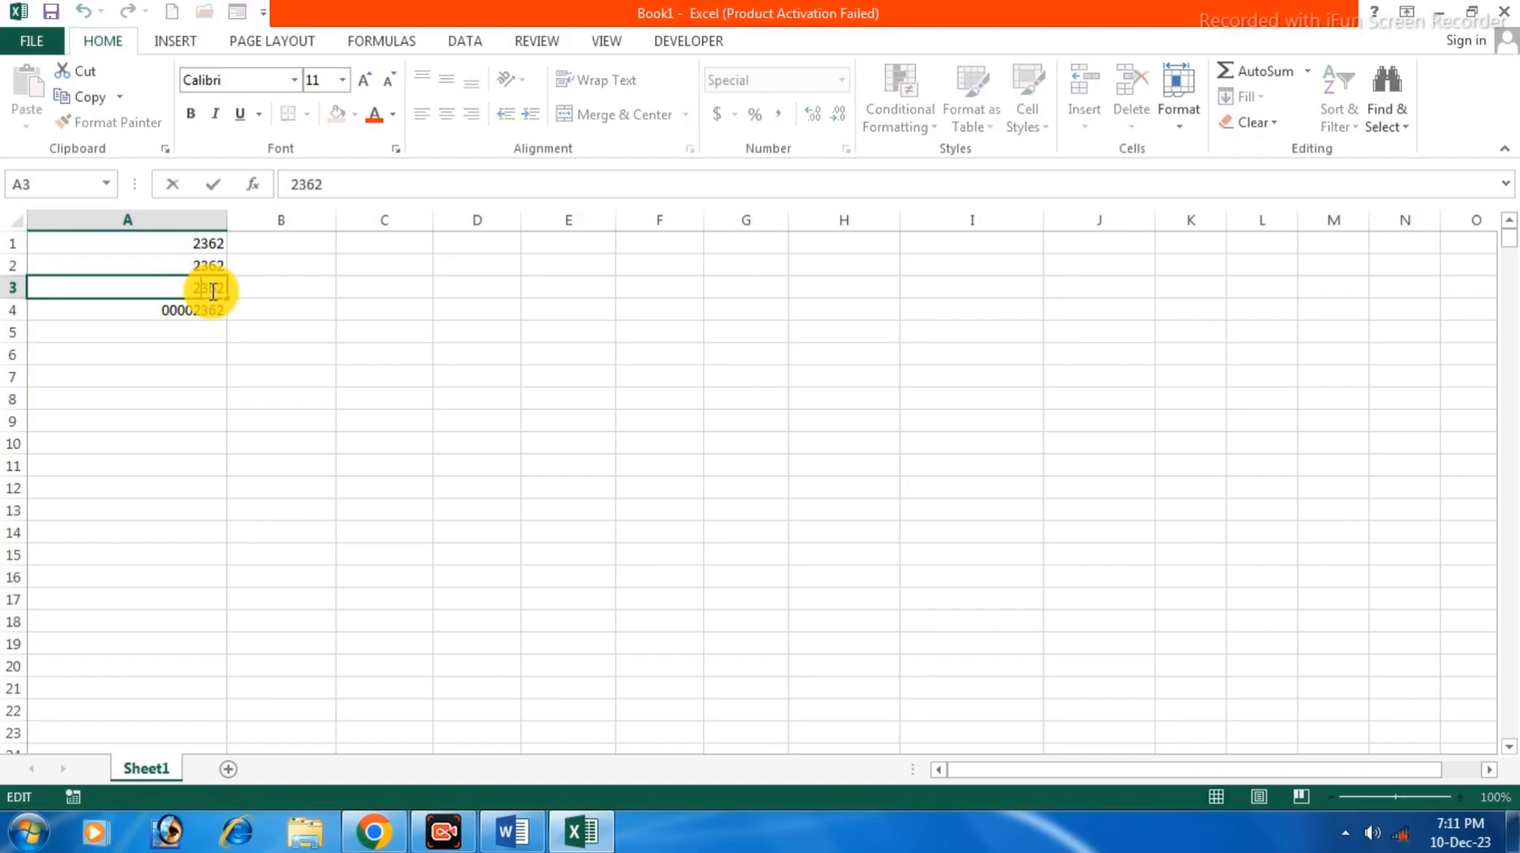
left_click(273, 331)
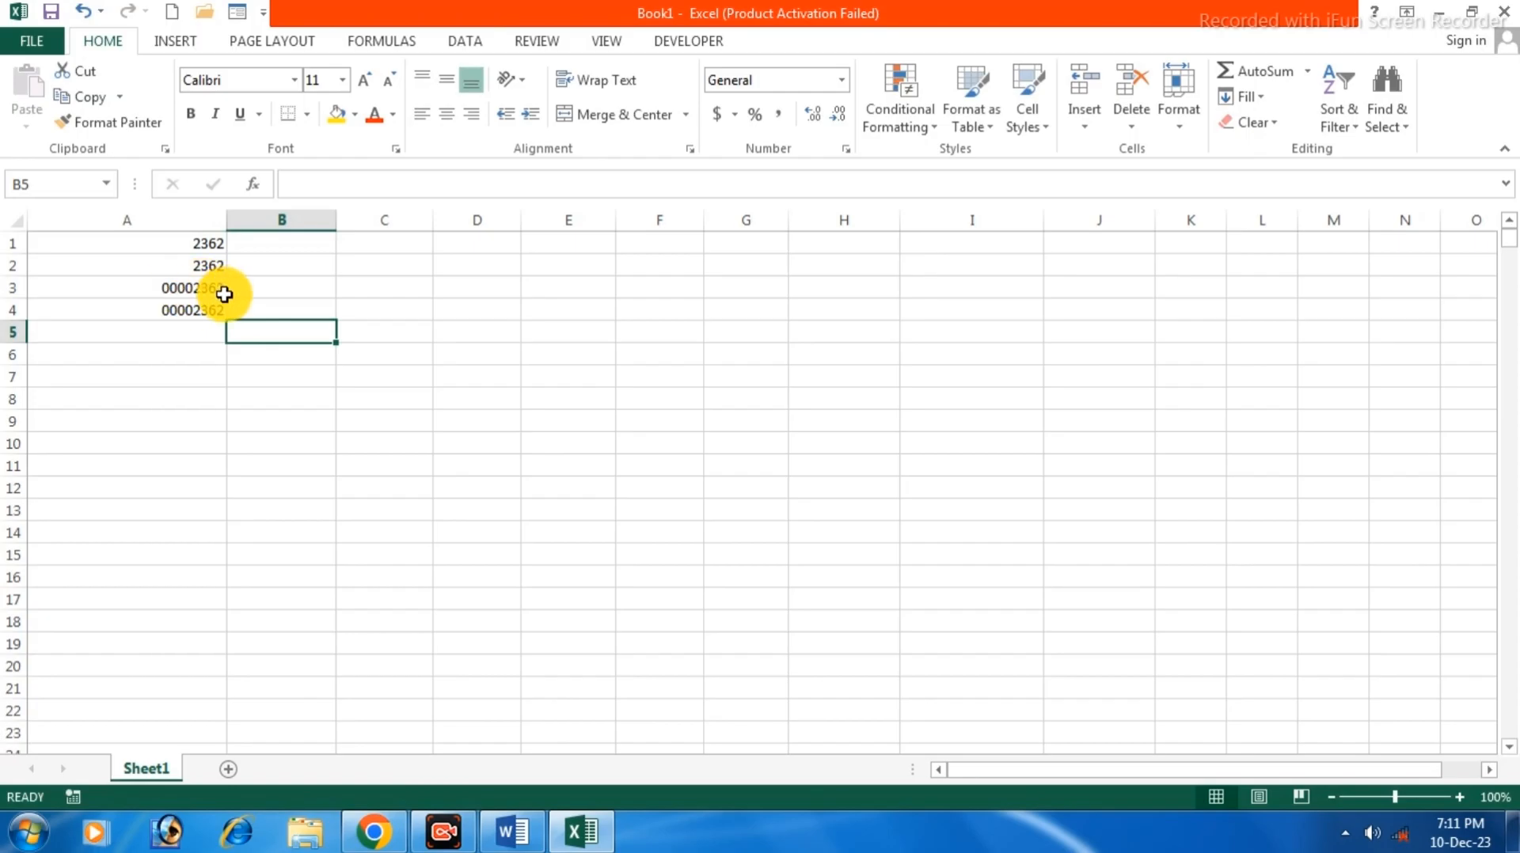
left_click(212, 313)
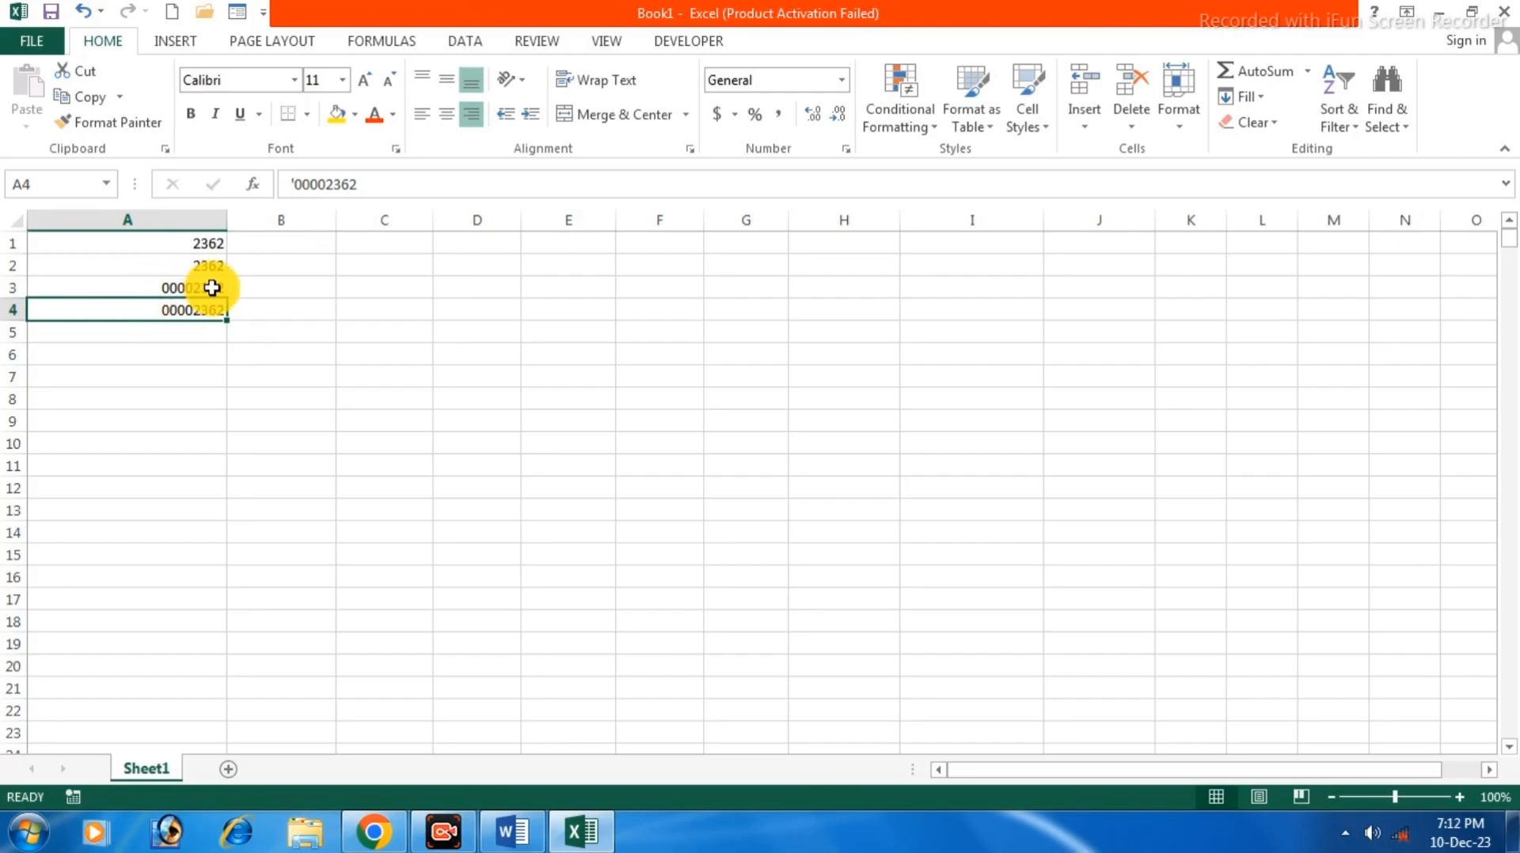
left_click(180, 287)
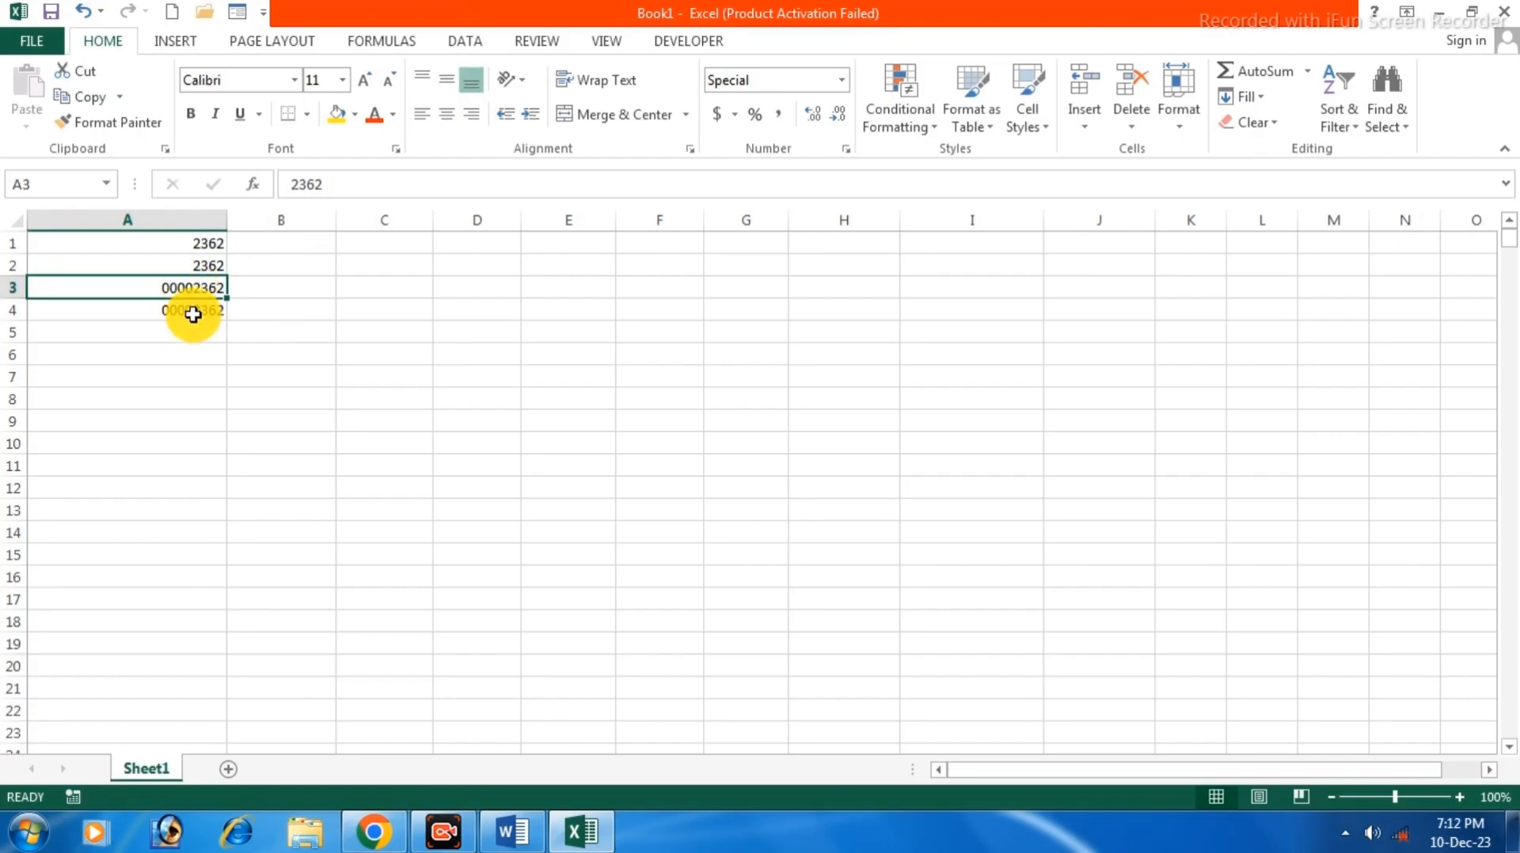
left_click(192, 312)
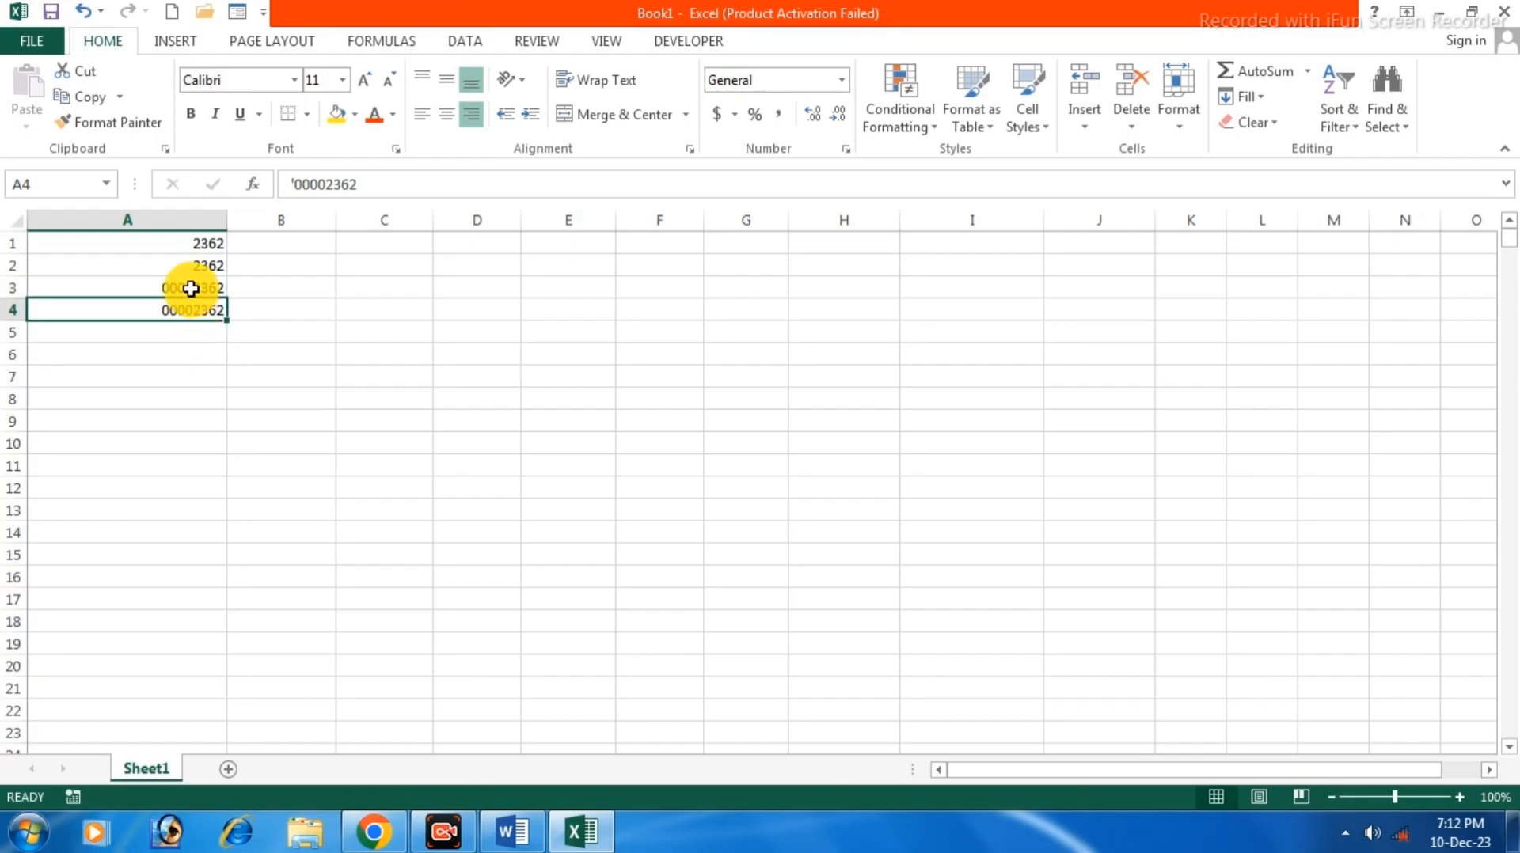
left_click(190, 288)
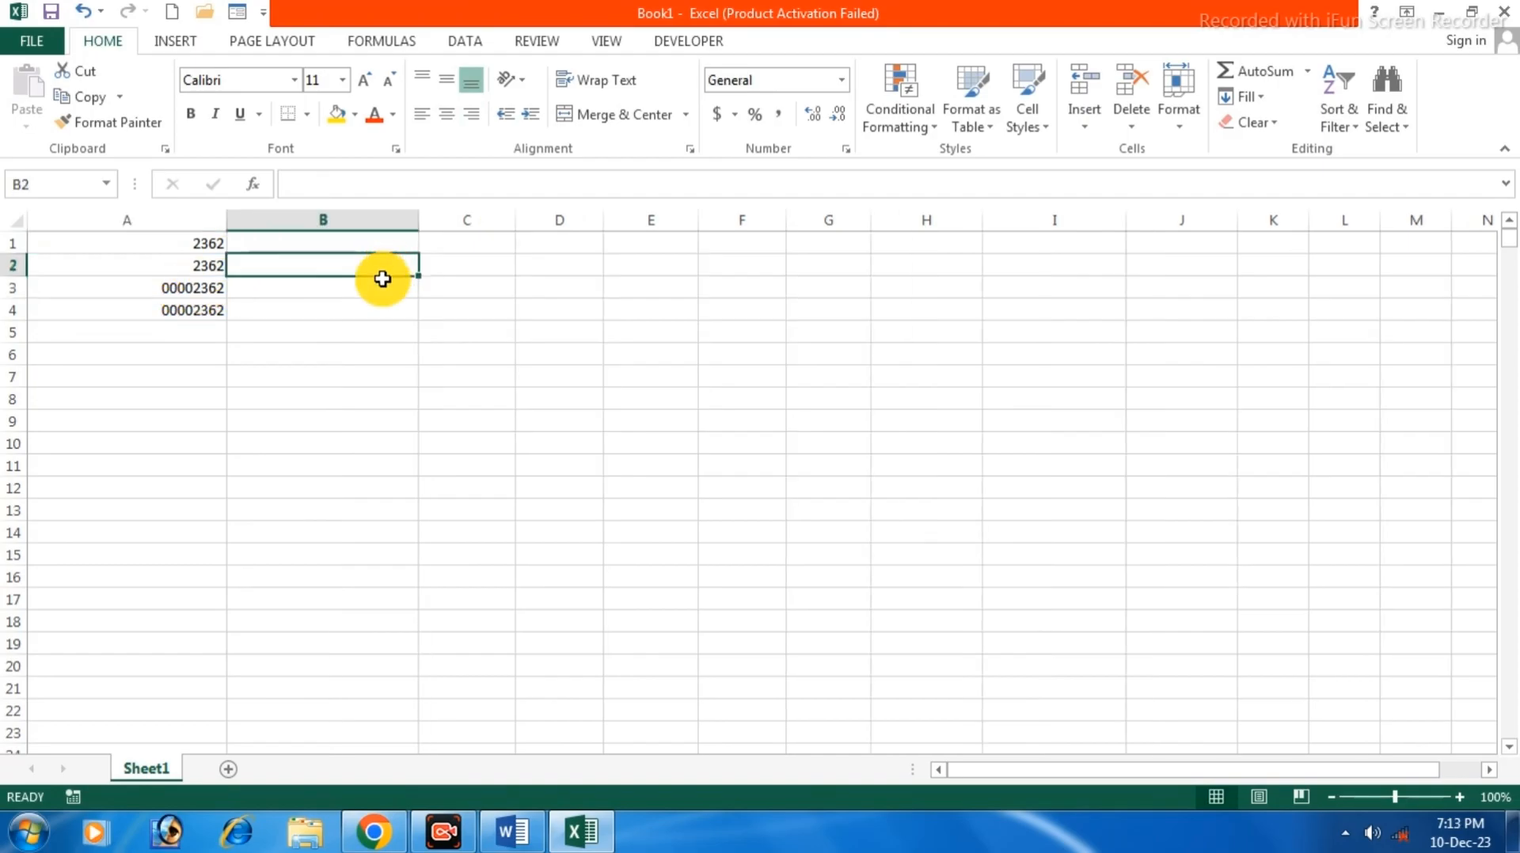
left_click(370, 280)
left_click(360, 265)
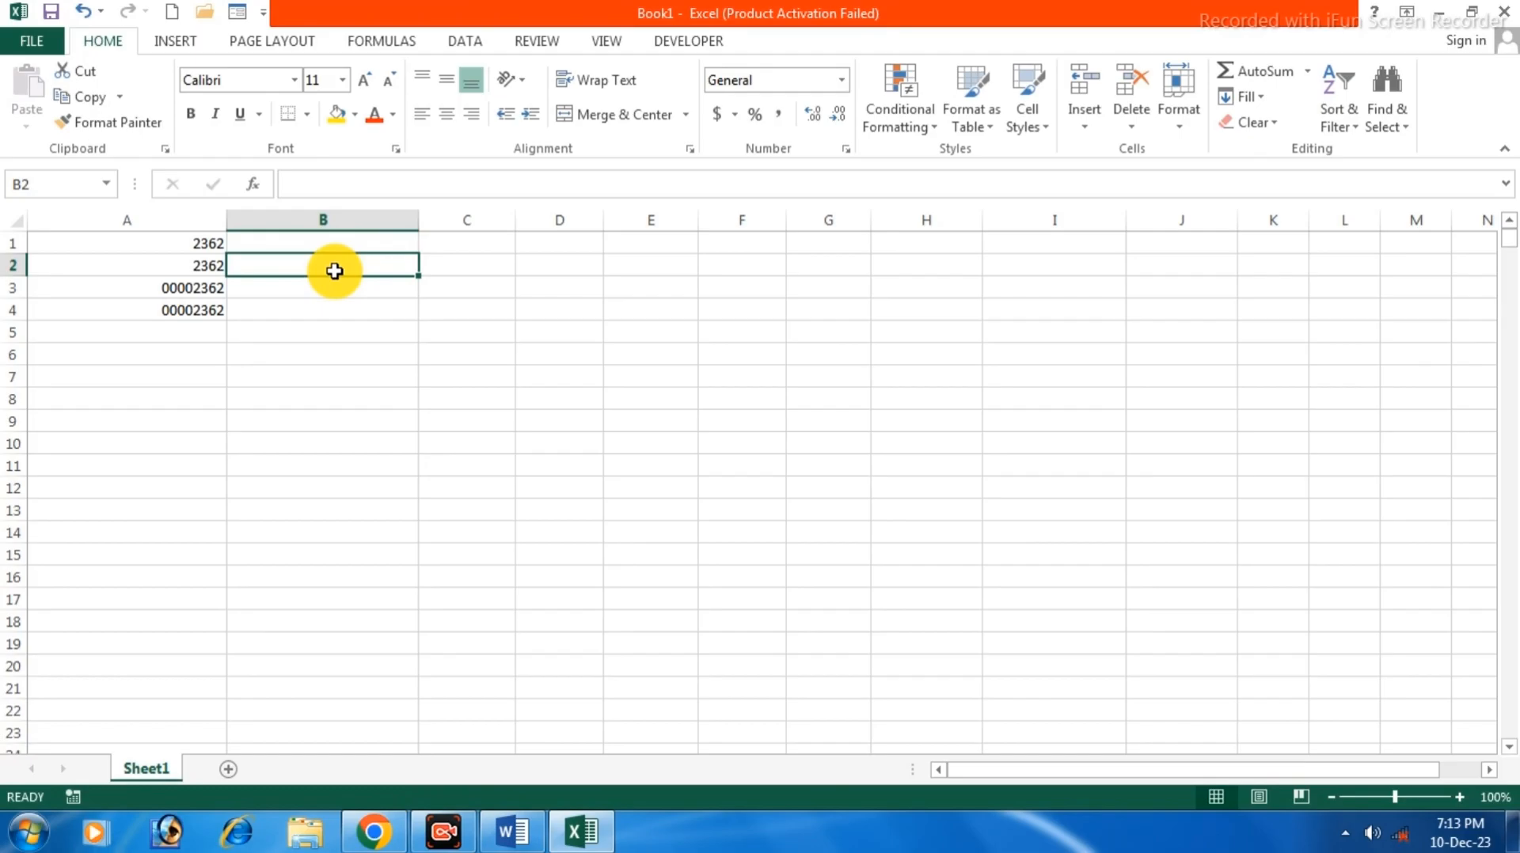
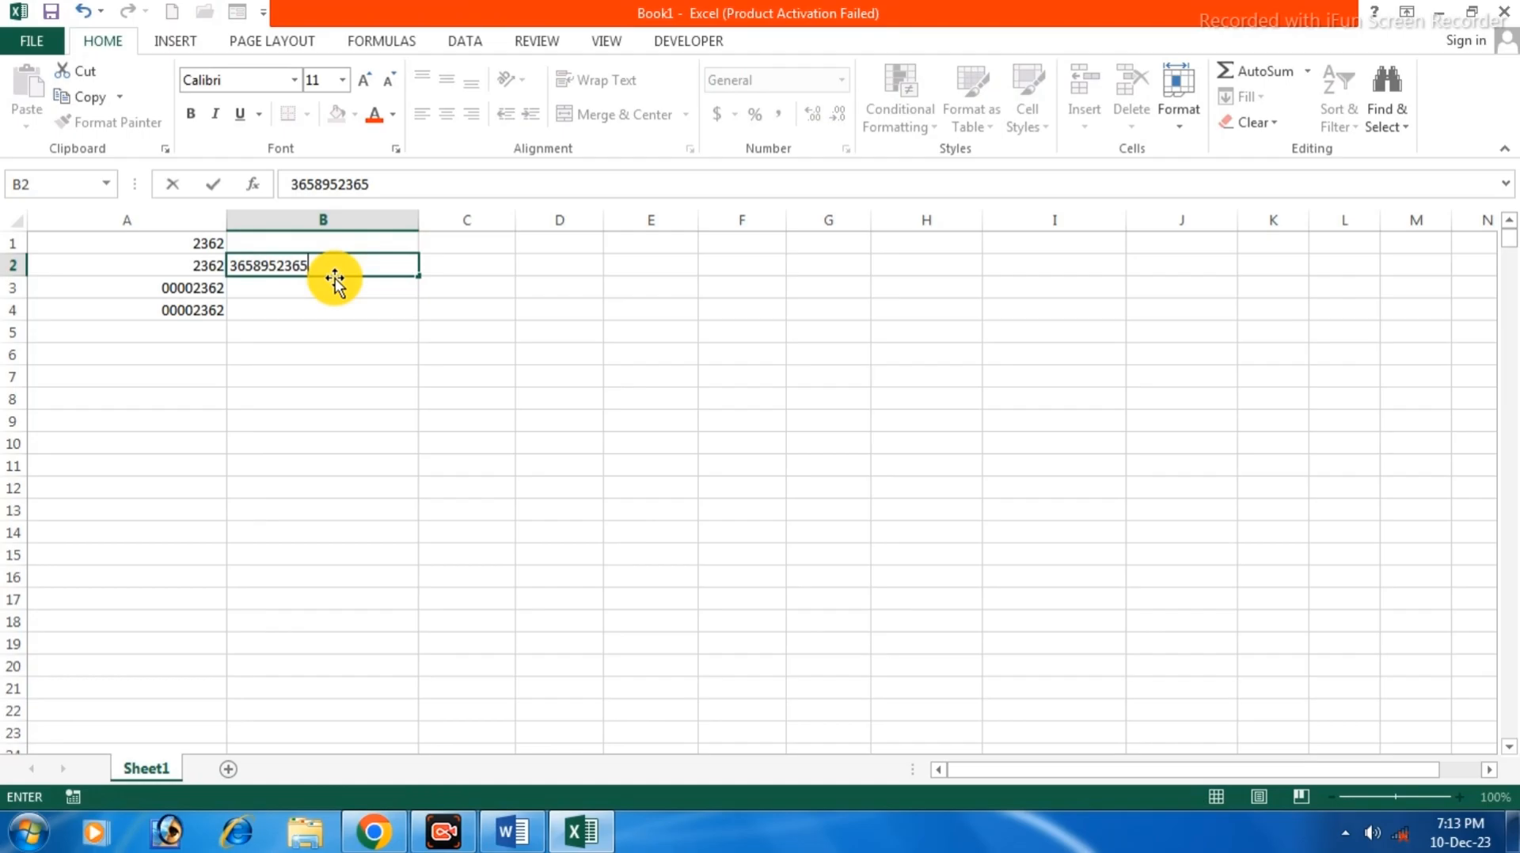
Enter a ten-digit phone number in B2, then prefix it with +91, producing scientific notation.
key("Return")
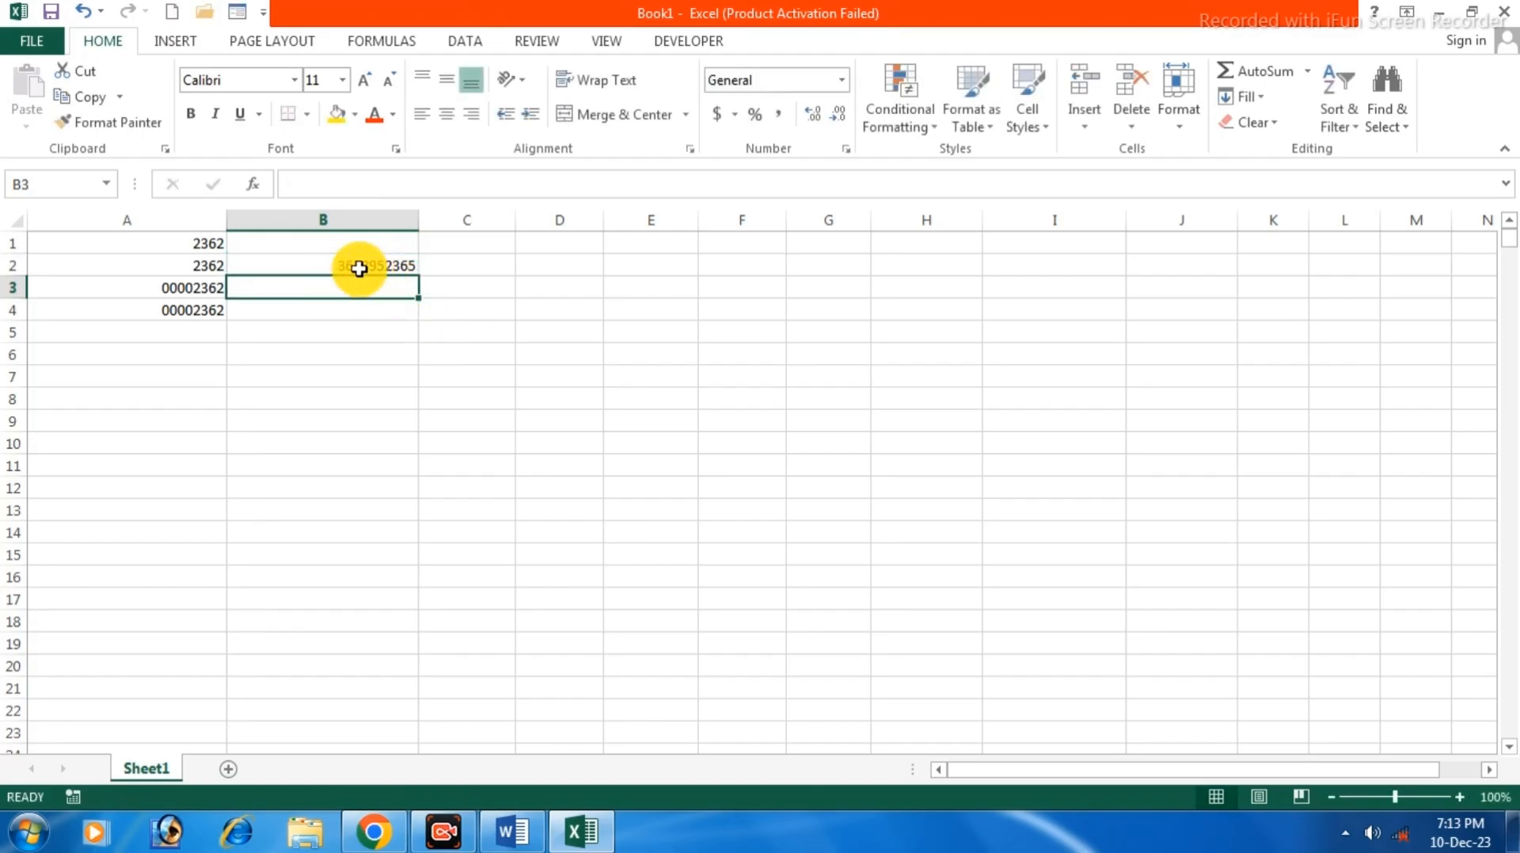
double_click(324, 264)
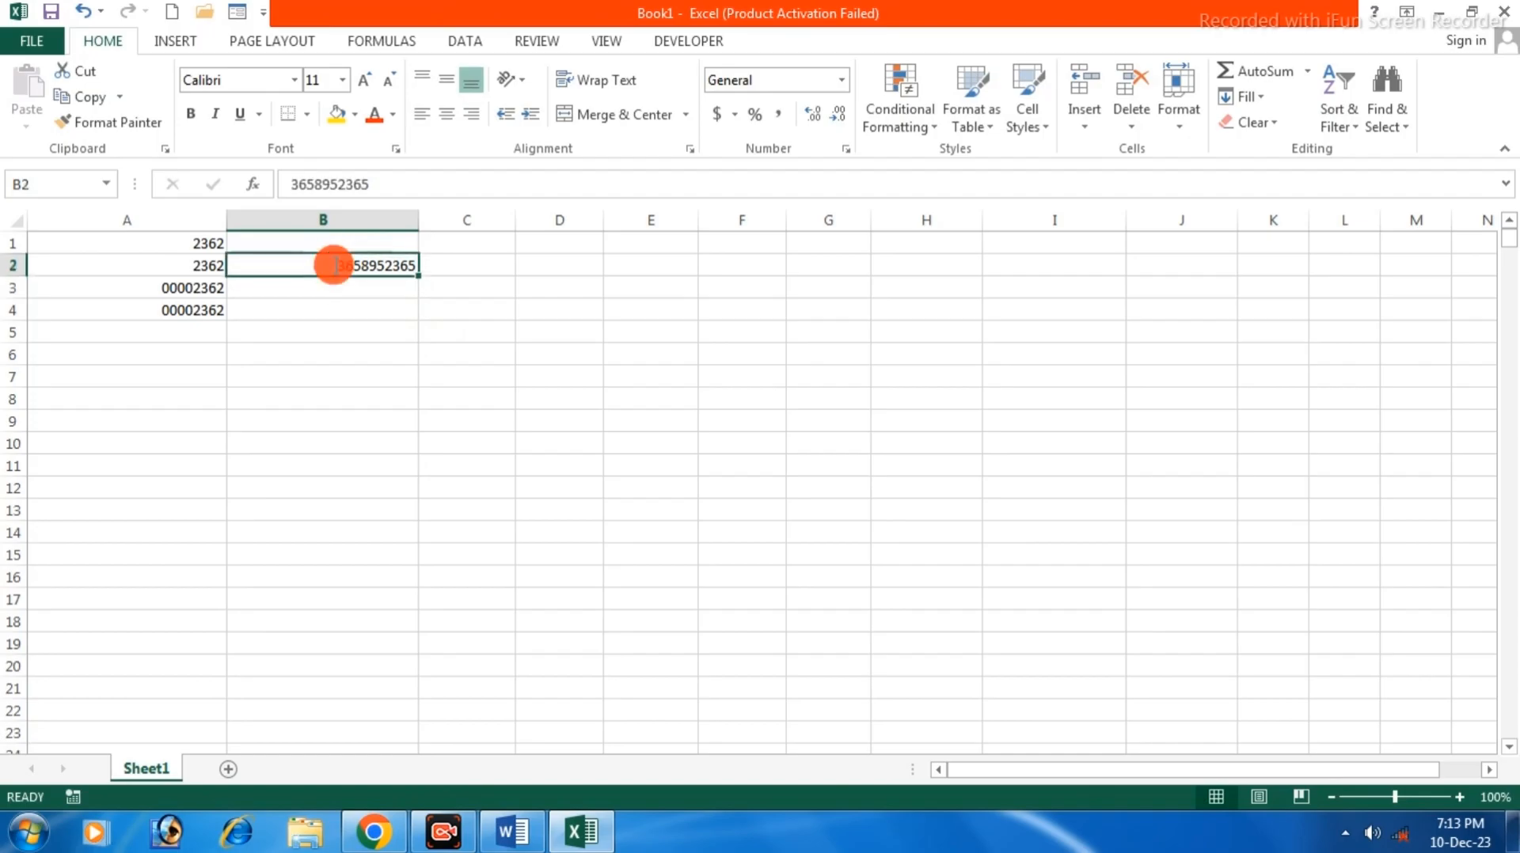
type("+91")
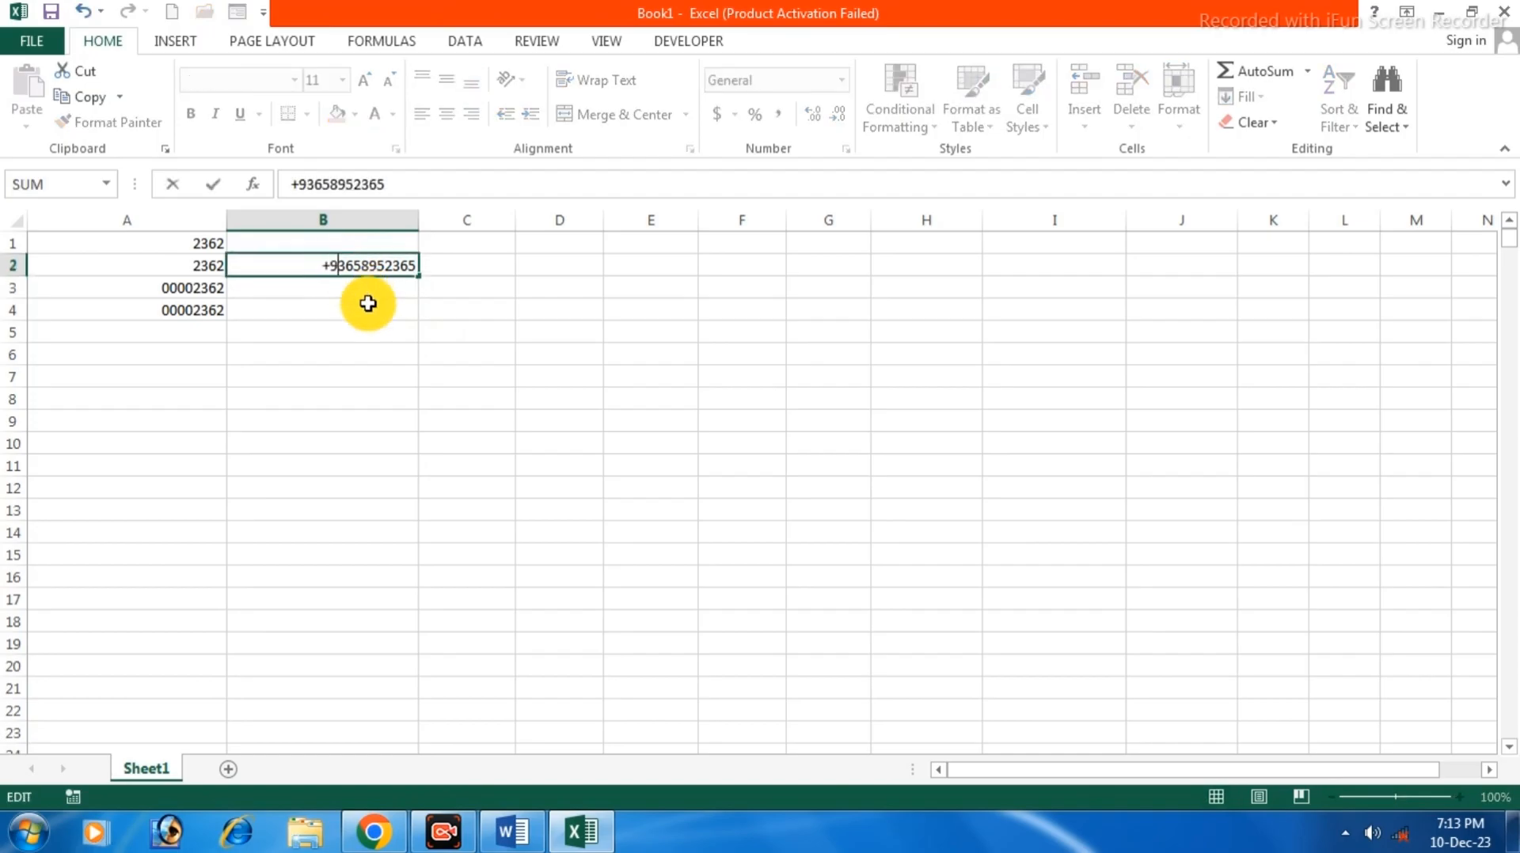
key("Return")
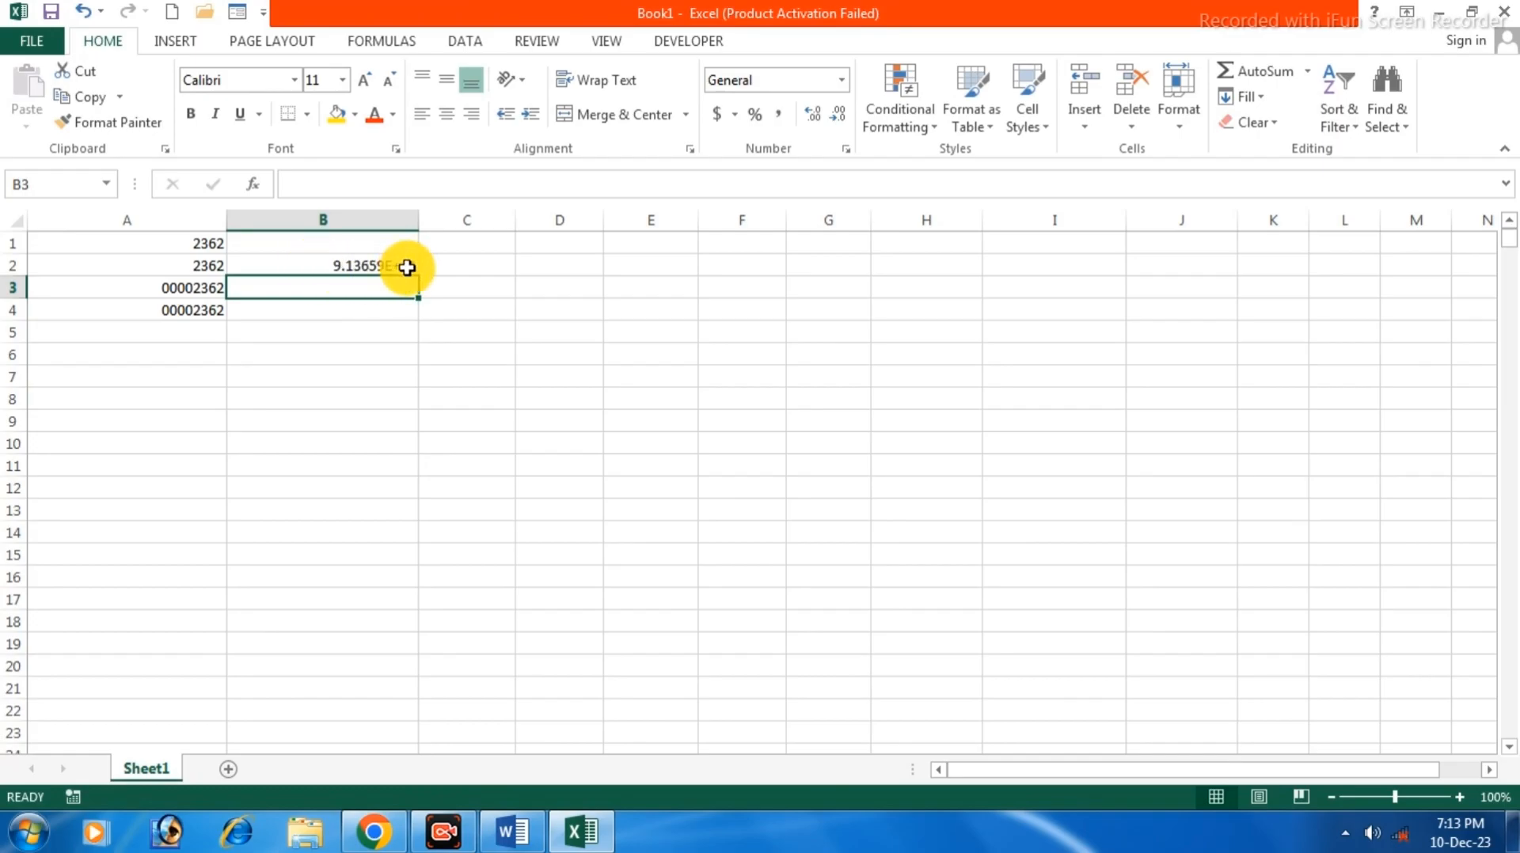
right_click(366, 290)
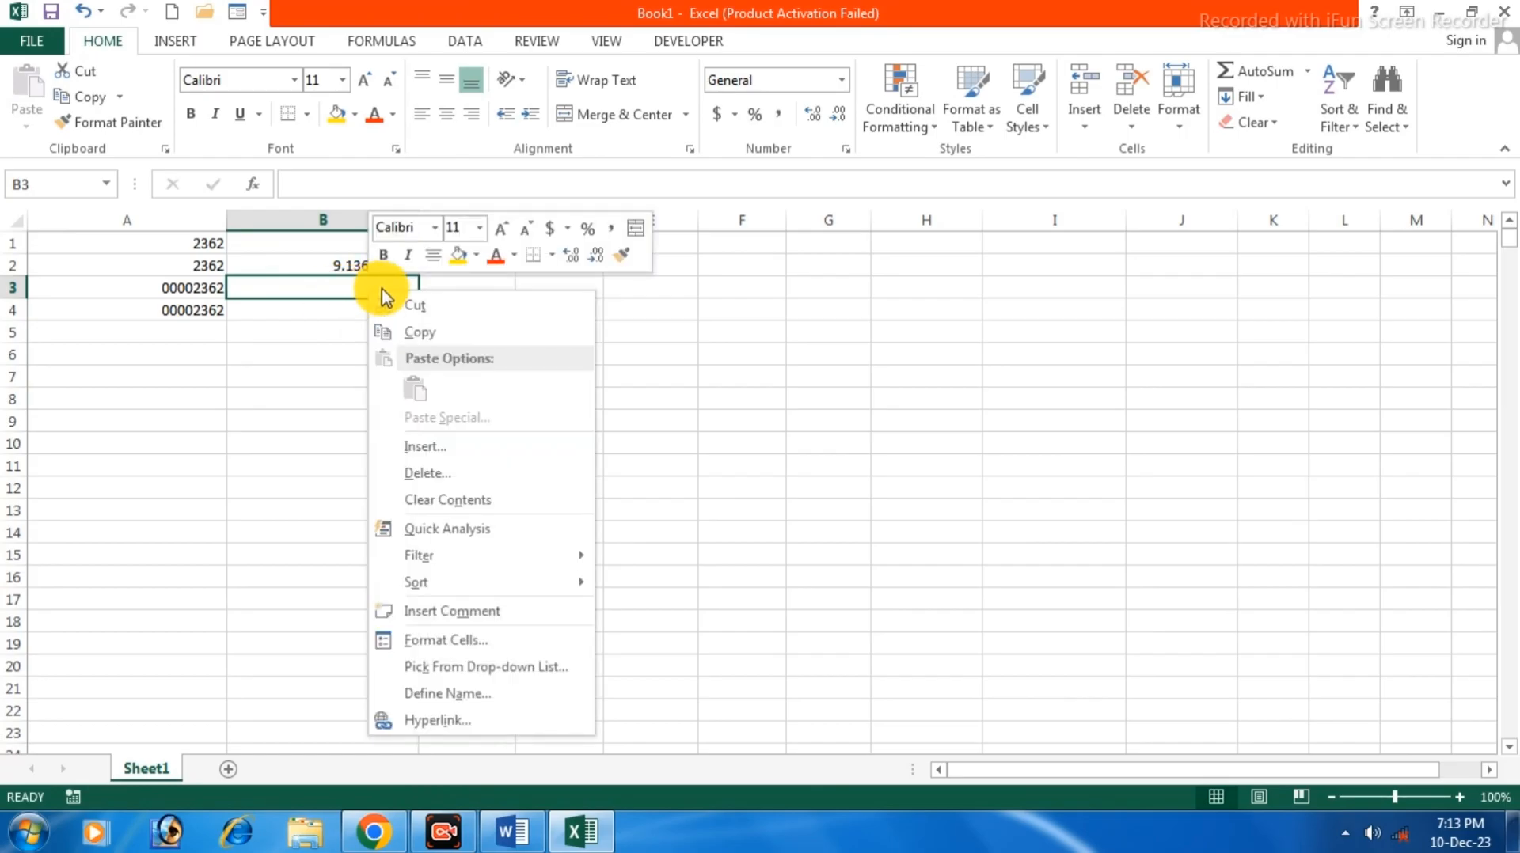
left_click(431, 640)
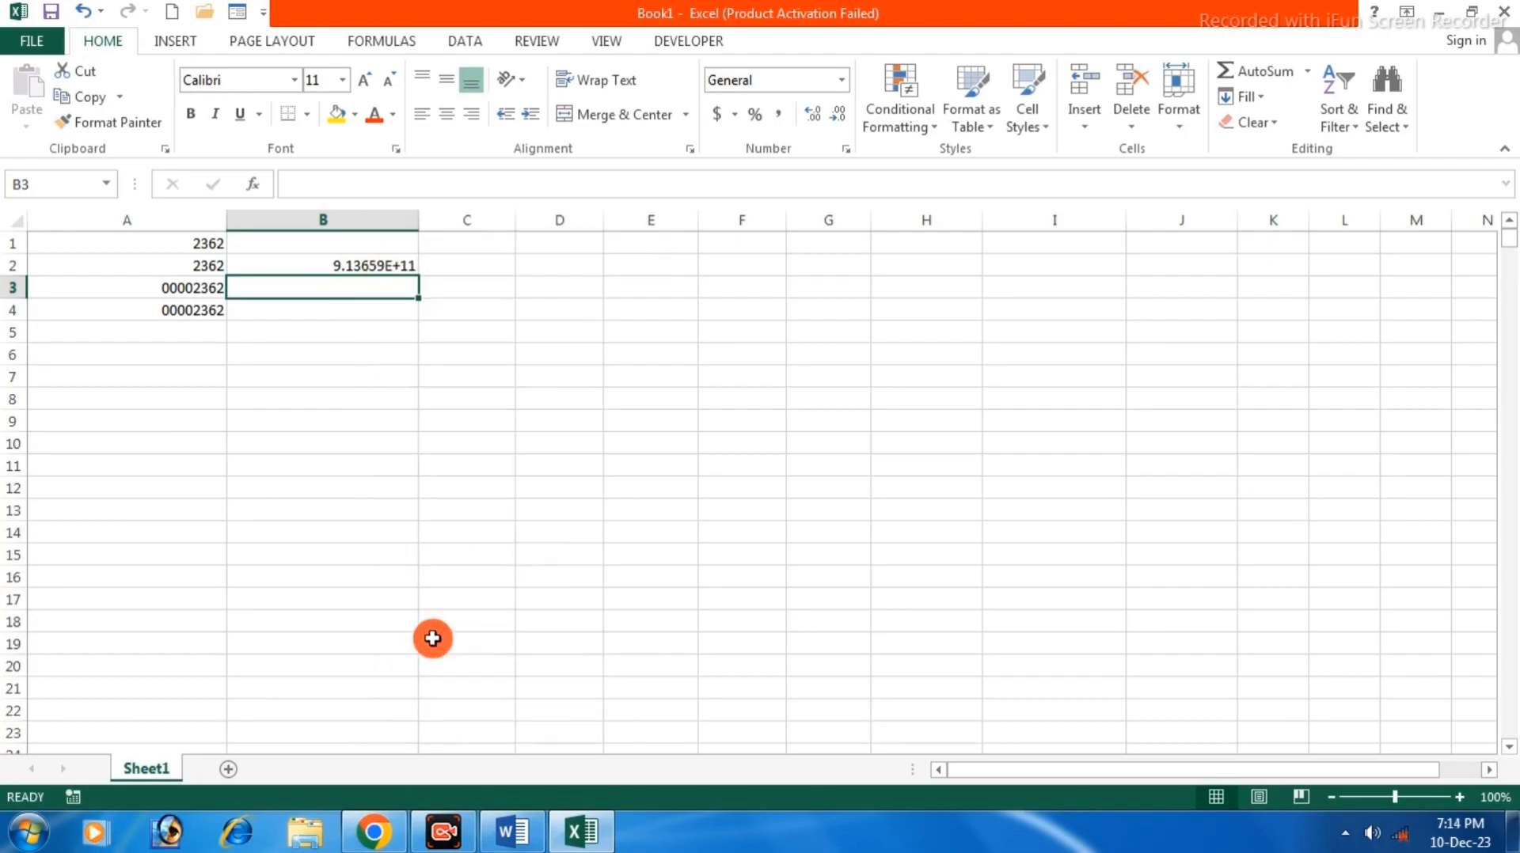
left_click(190, 553)
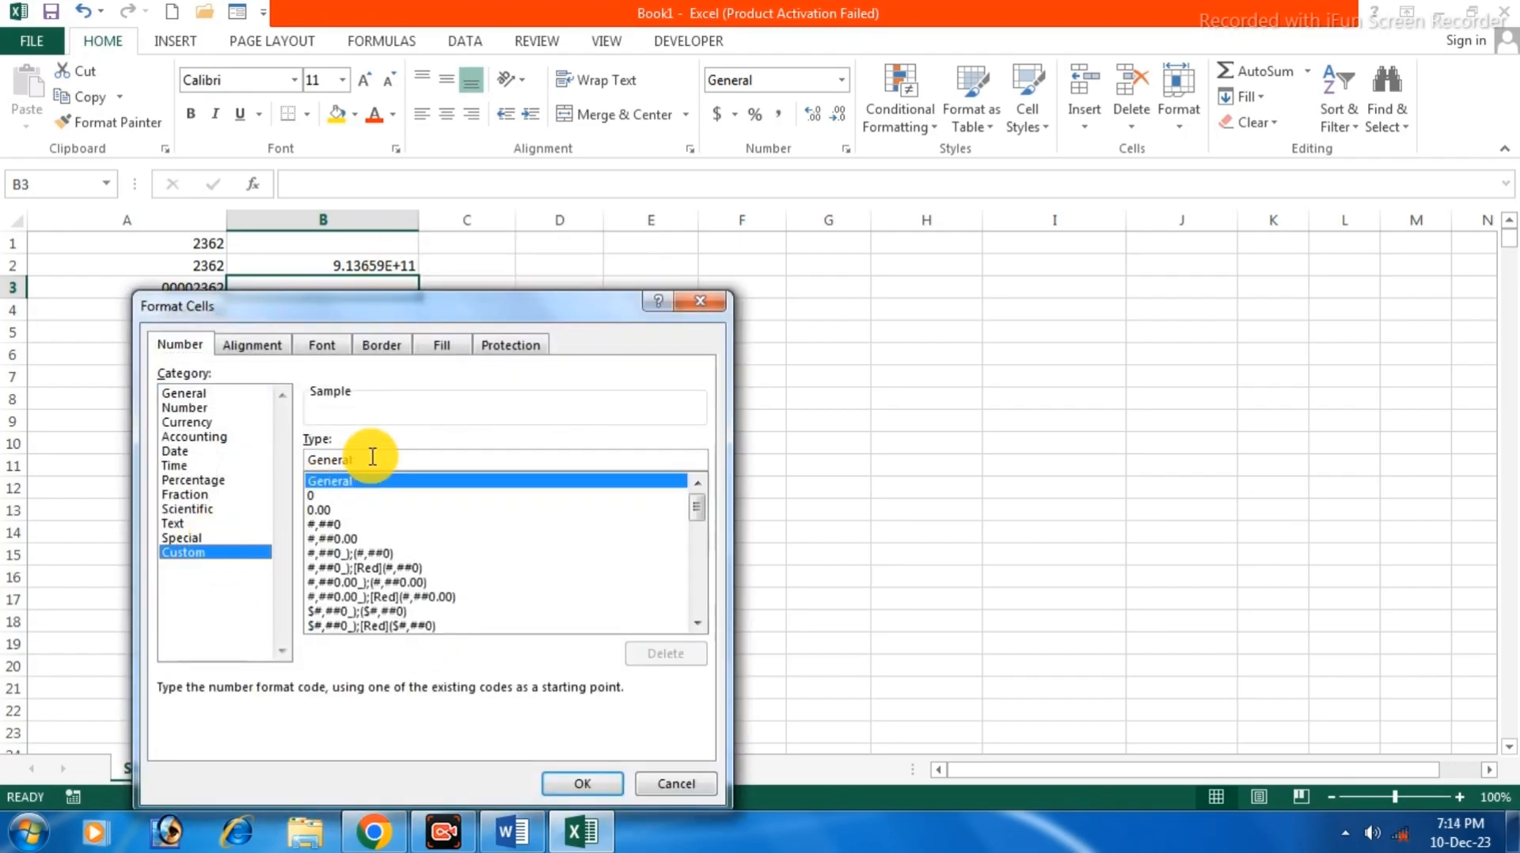
type("+91 0000000000")
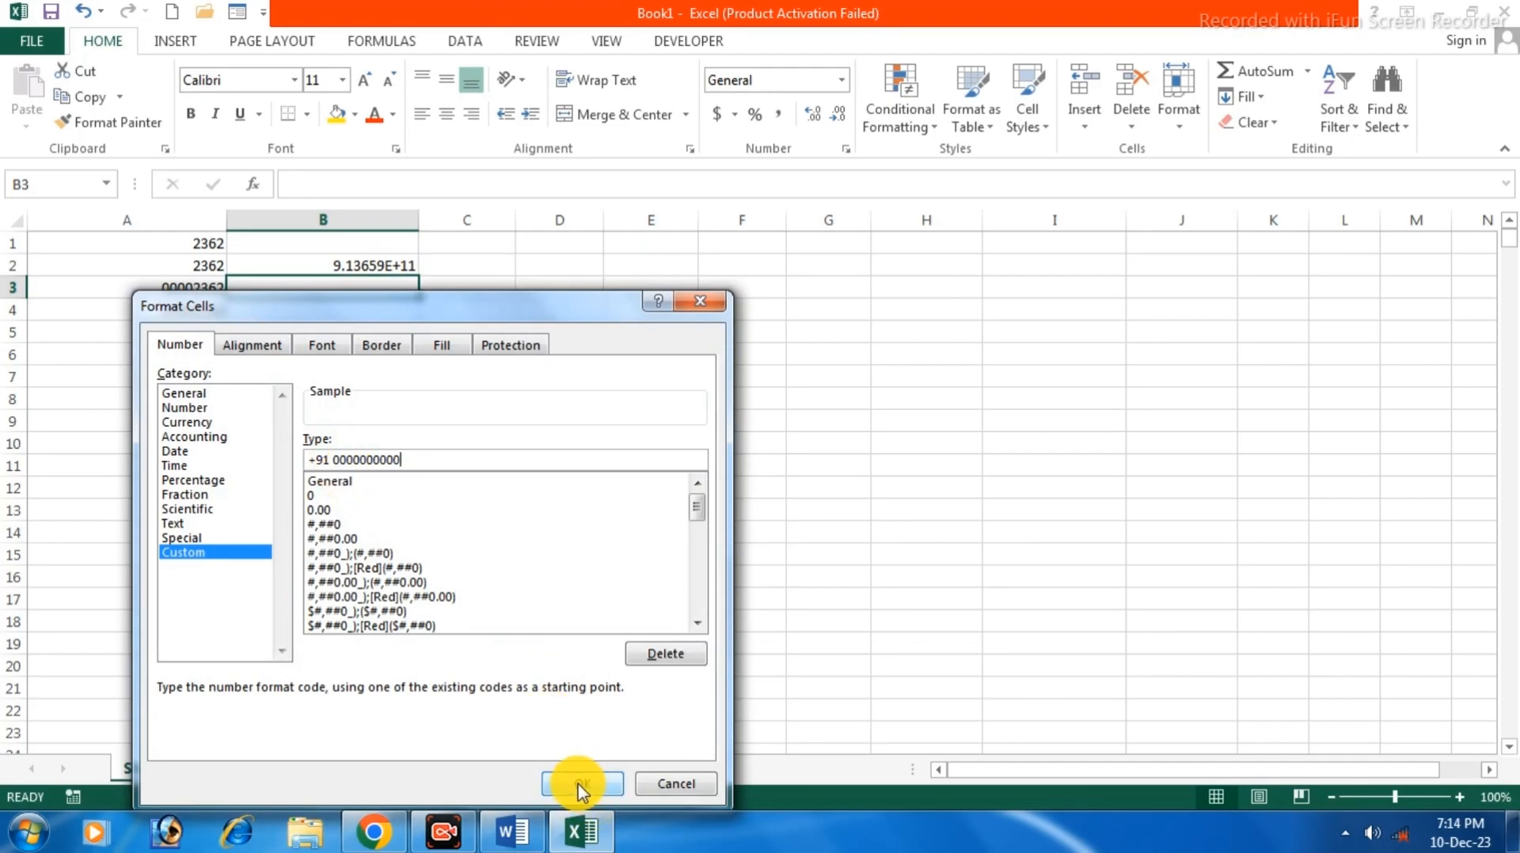
left_click(580, 784)
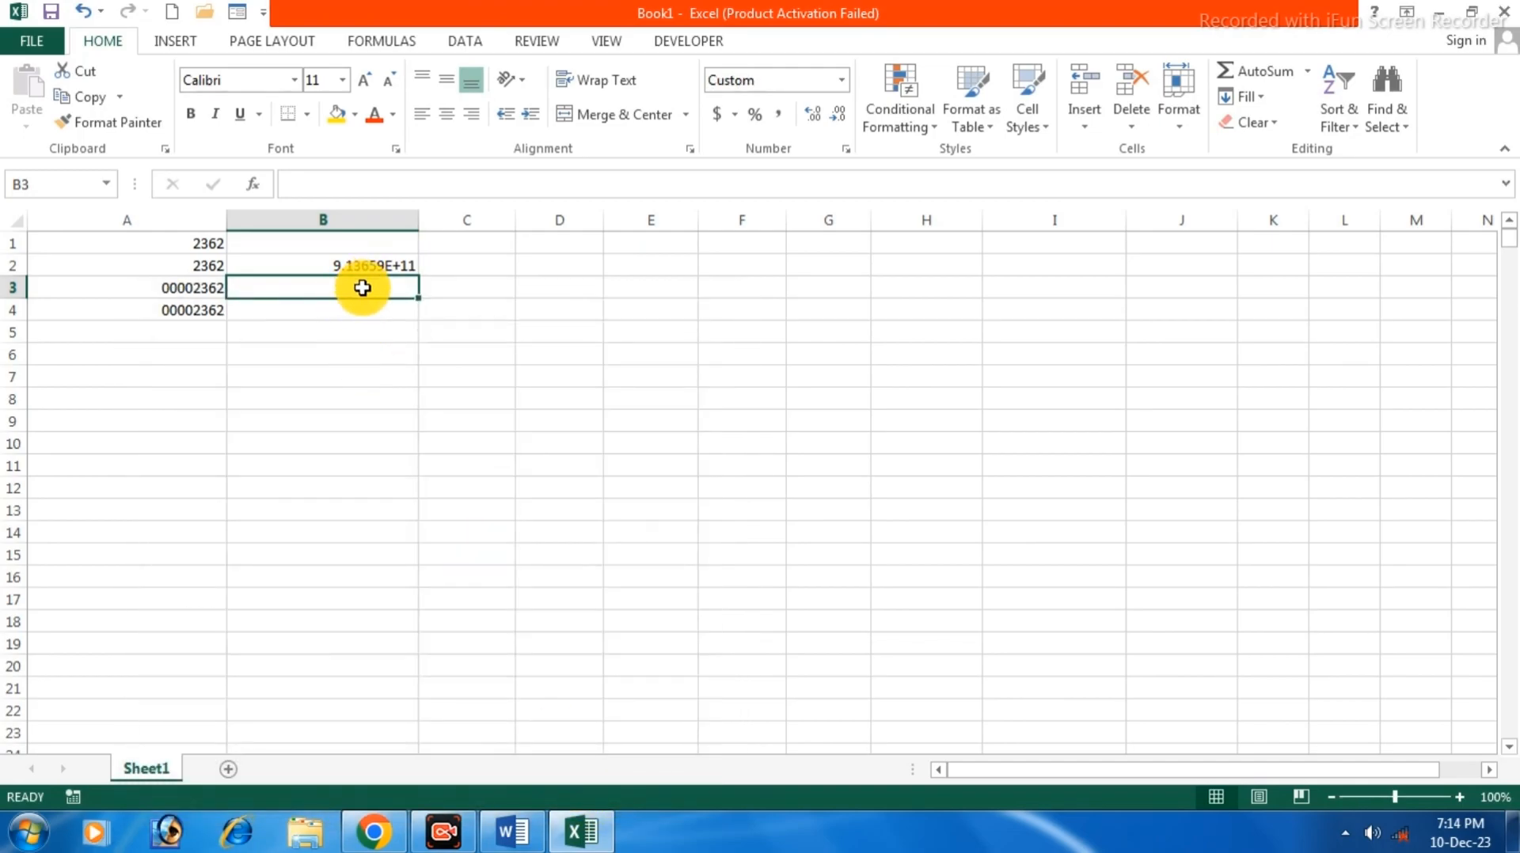
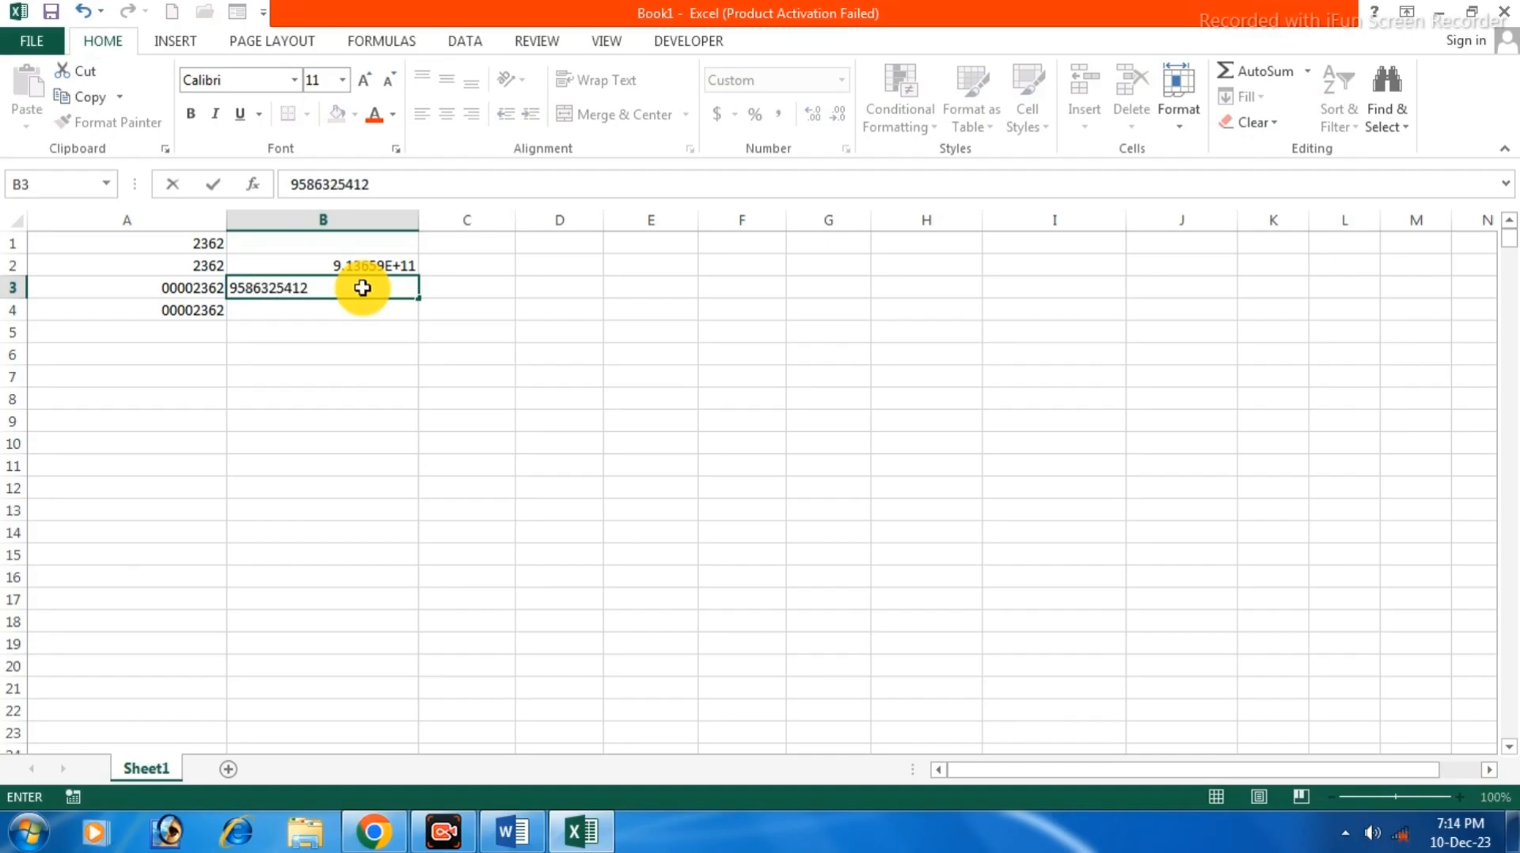
Enter a ten-digit phone number in B3 and check it shows with the +91 prefix.
key("Return")
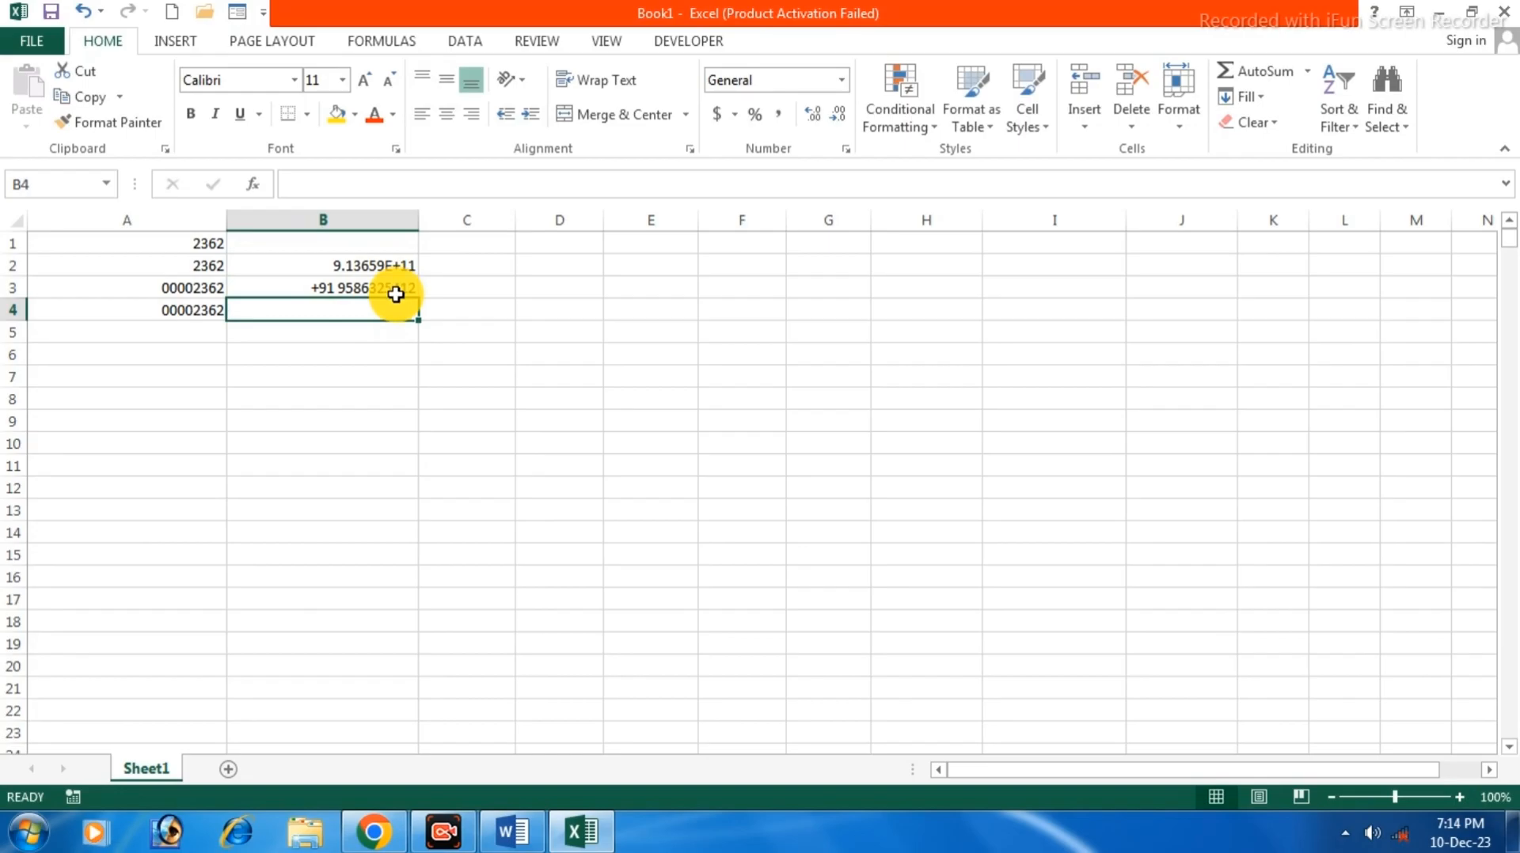
double_click(368, 289)
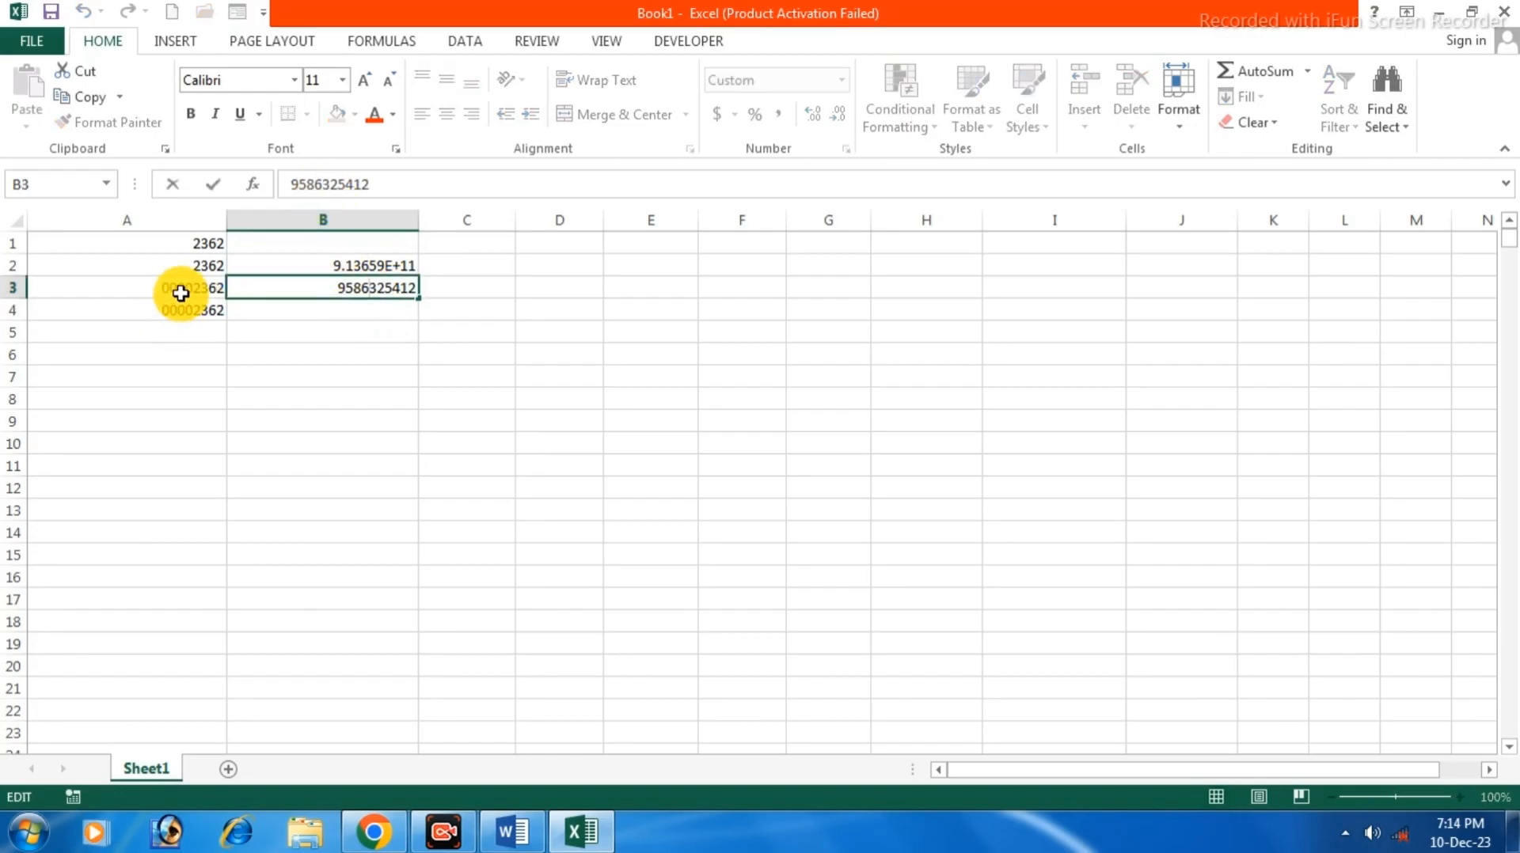
left_click(339, 332)
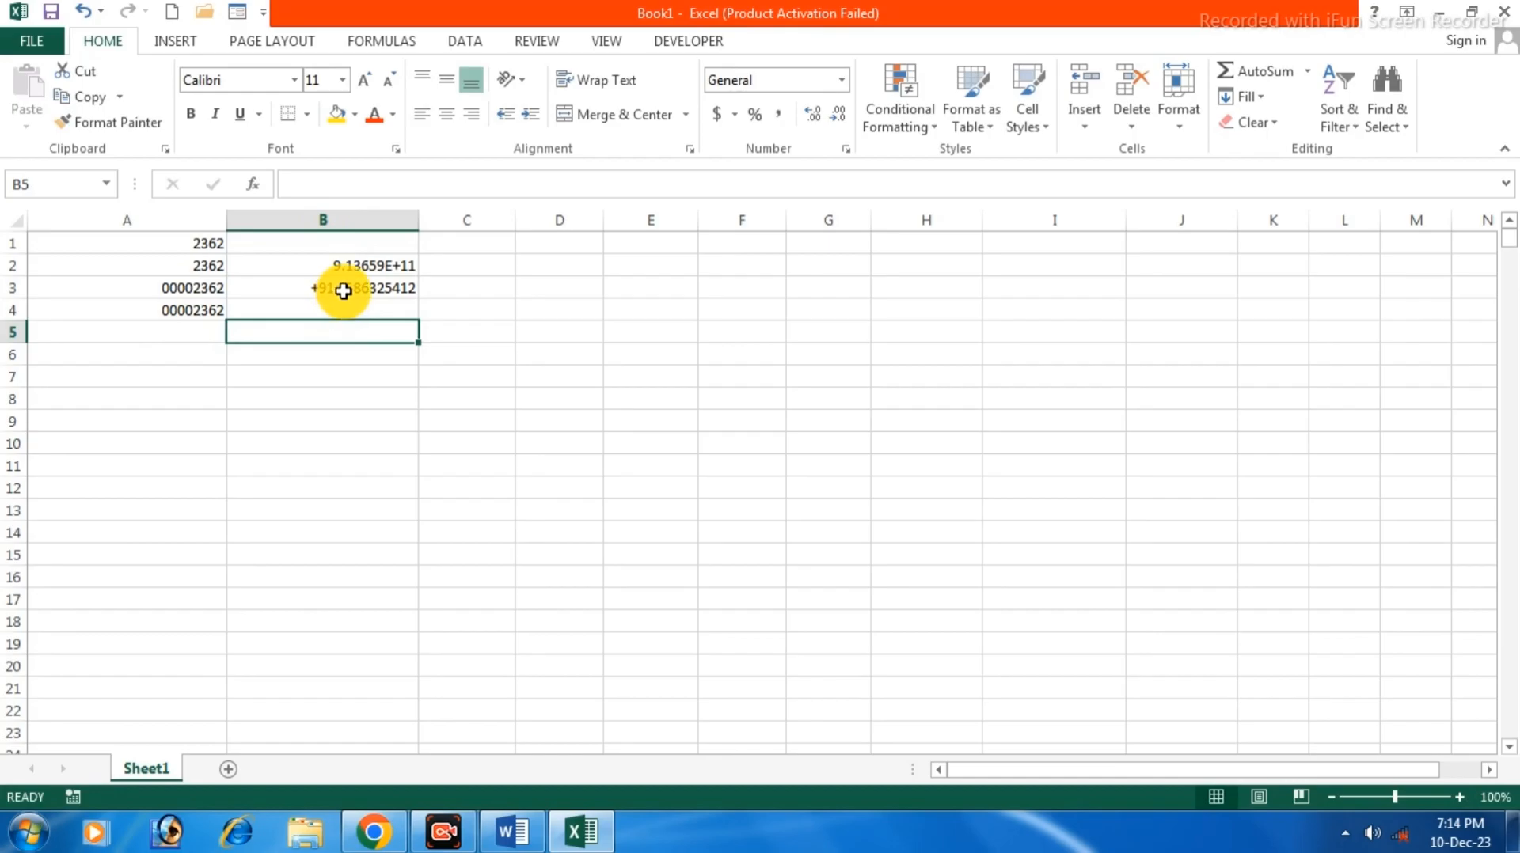
Fill B3 down into B4, then replace B4 with a different phone number.
left_click(405, 289)
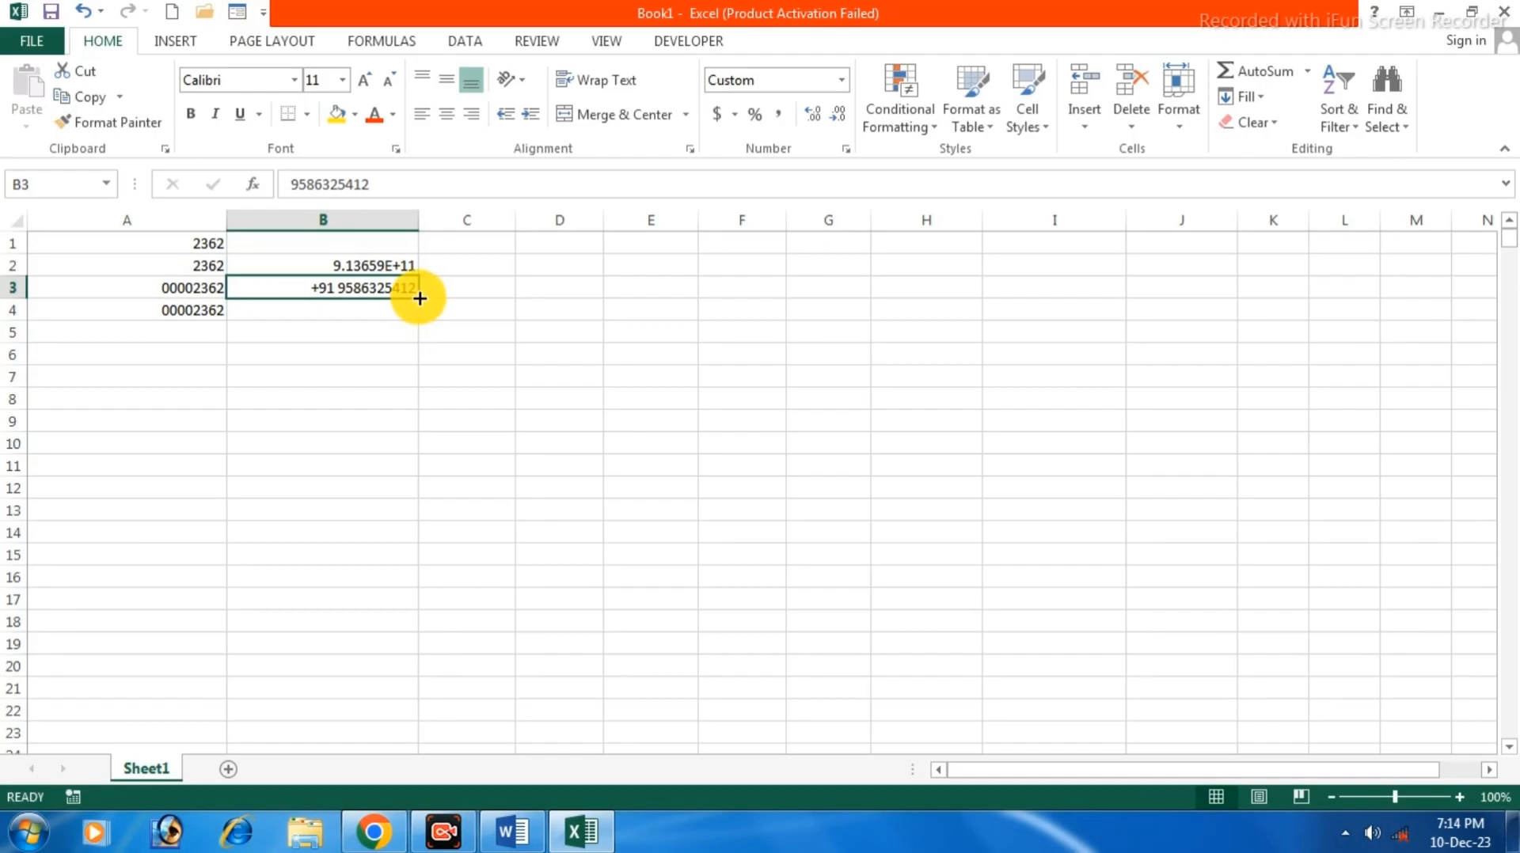
left_click_drag(420, 297, 420, 313)
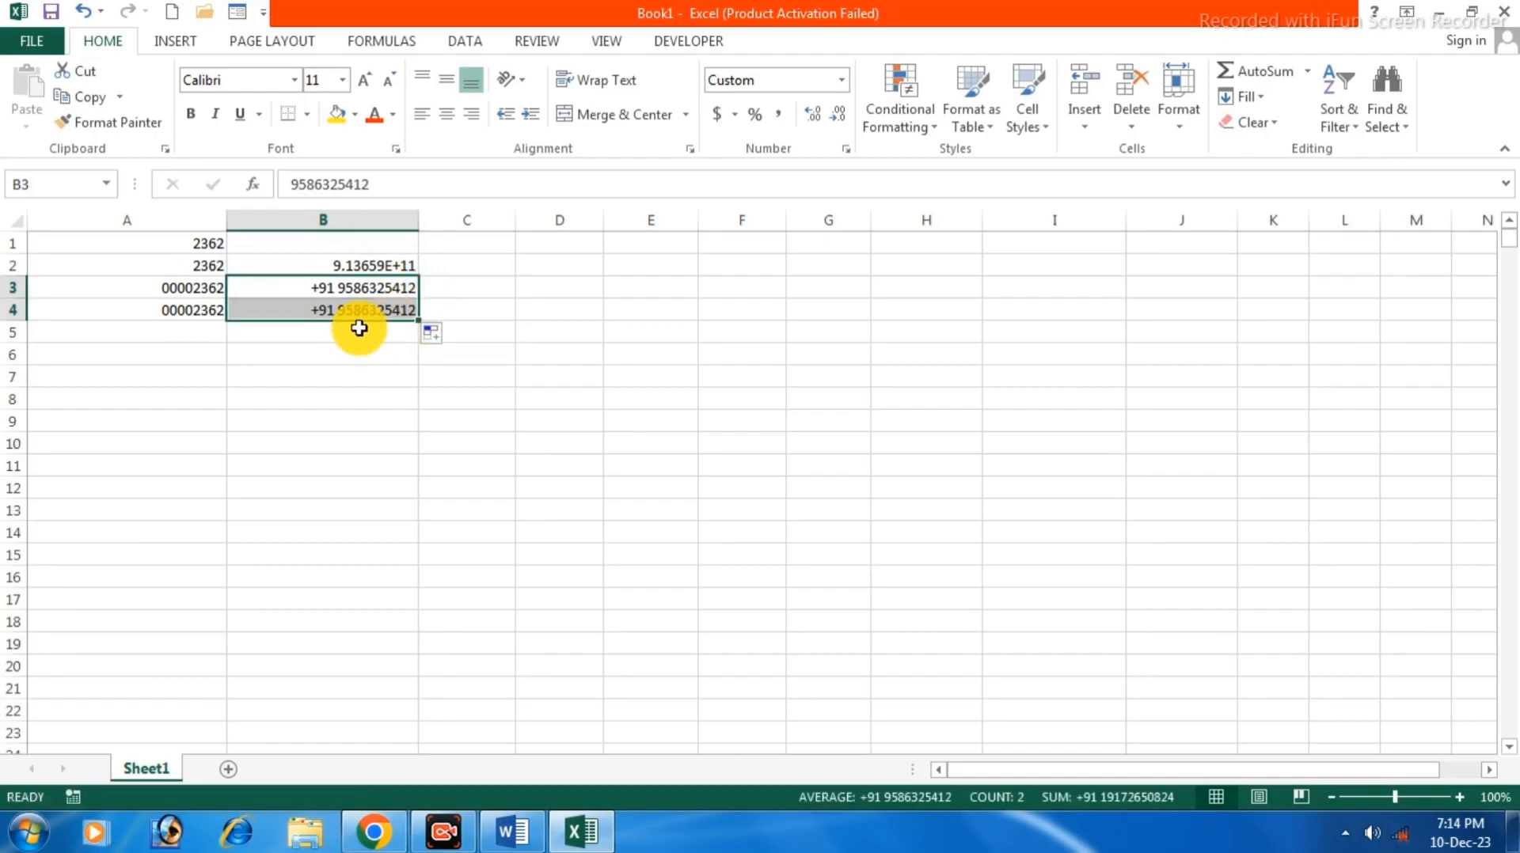
left_click(367, 311)
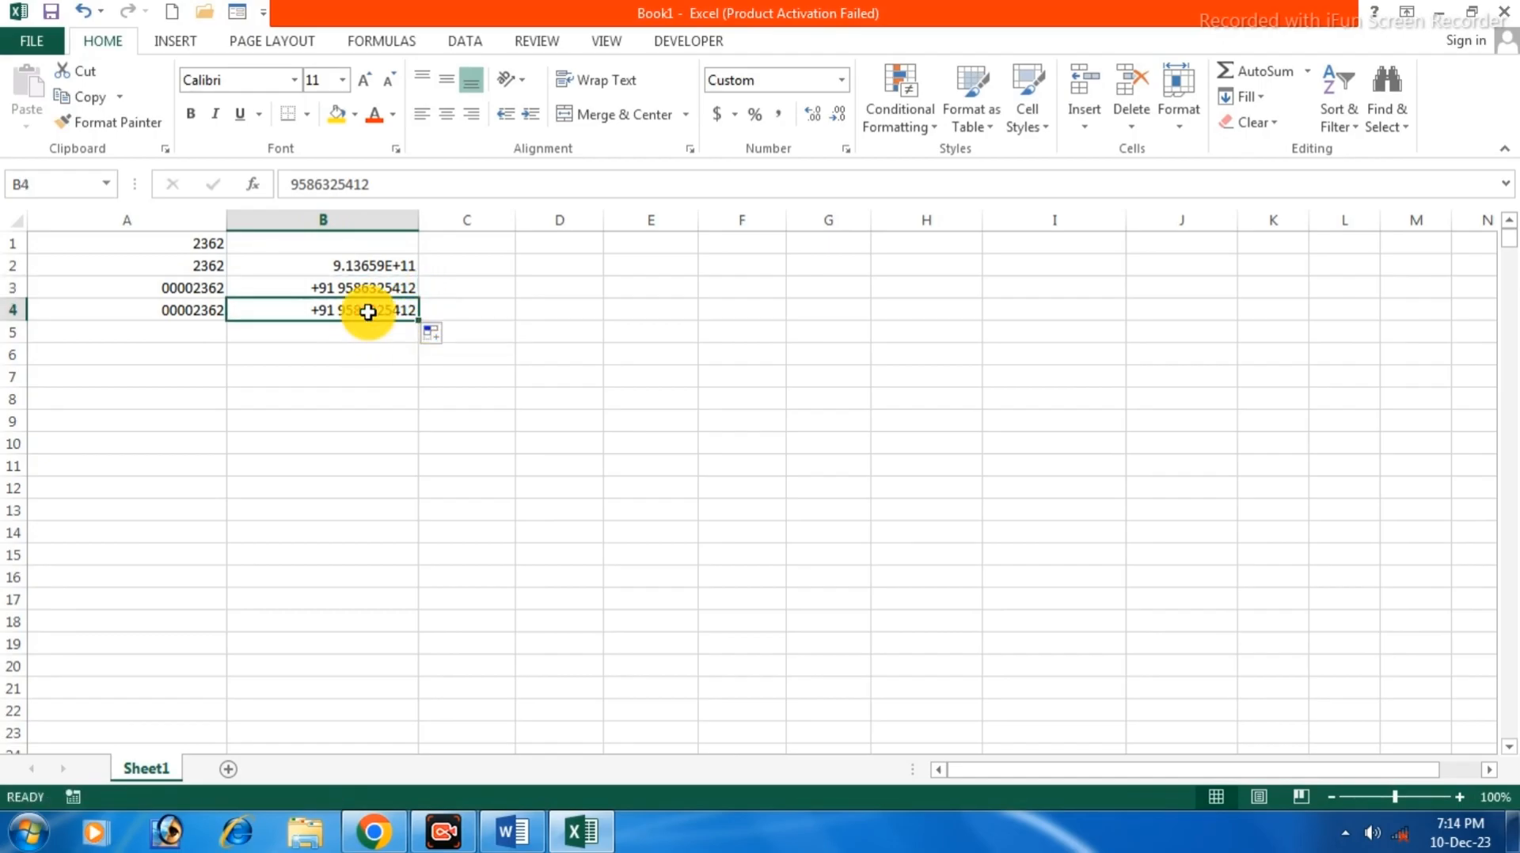
type("5263254")
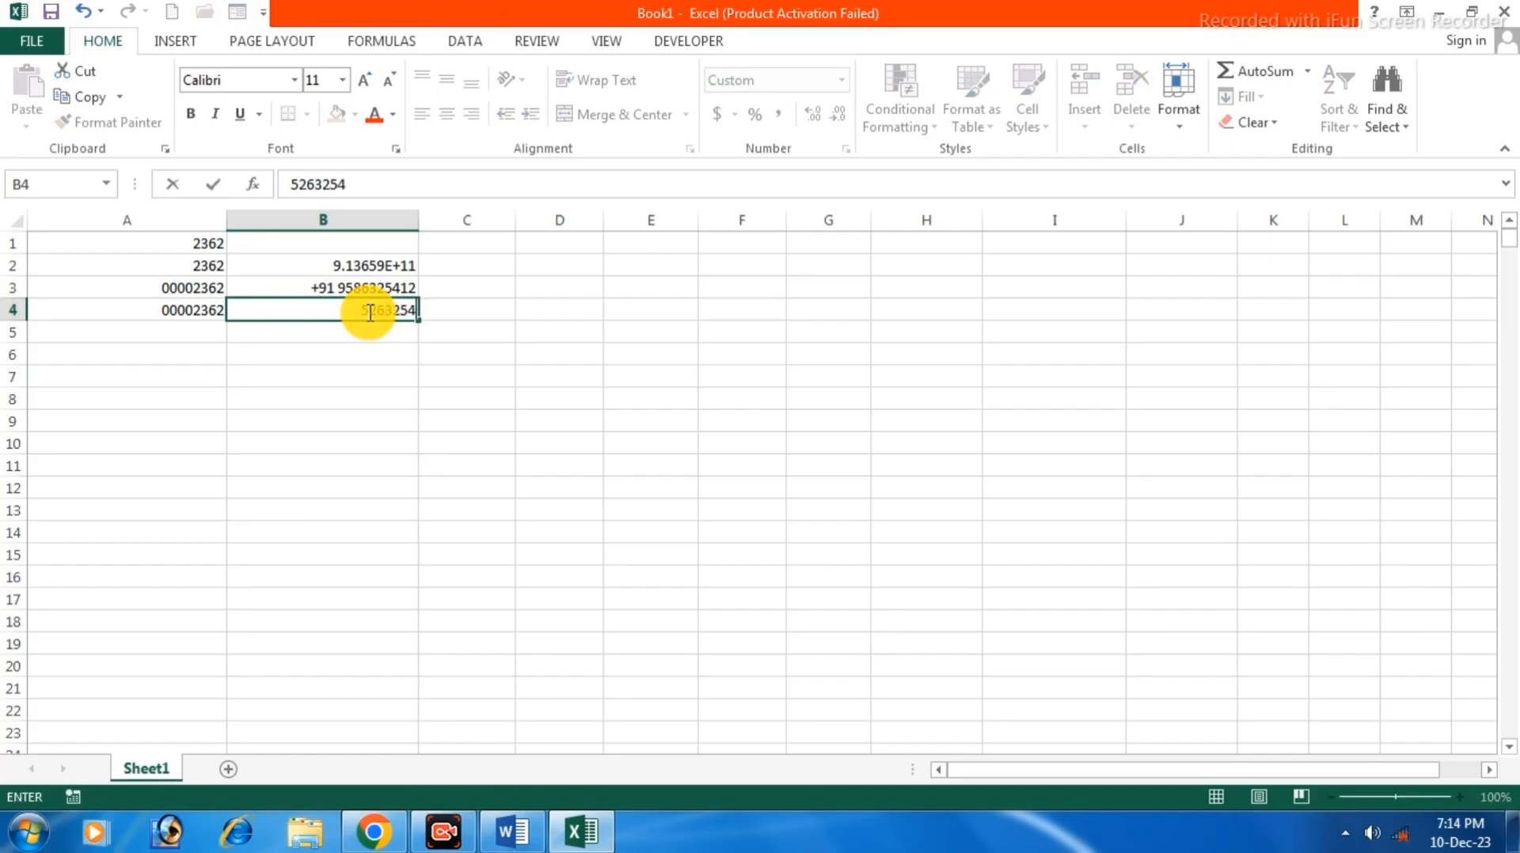
key("Return")
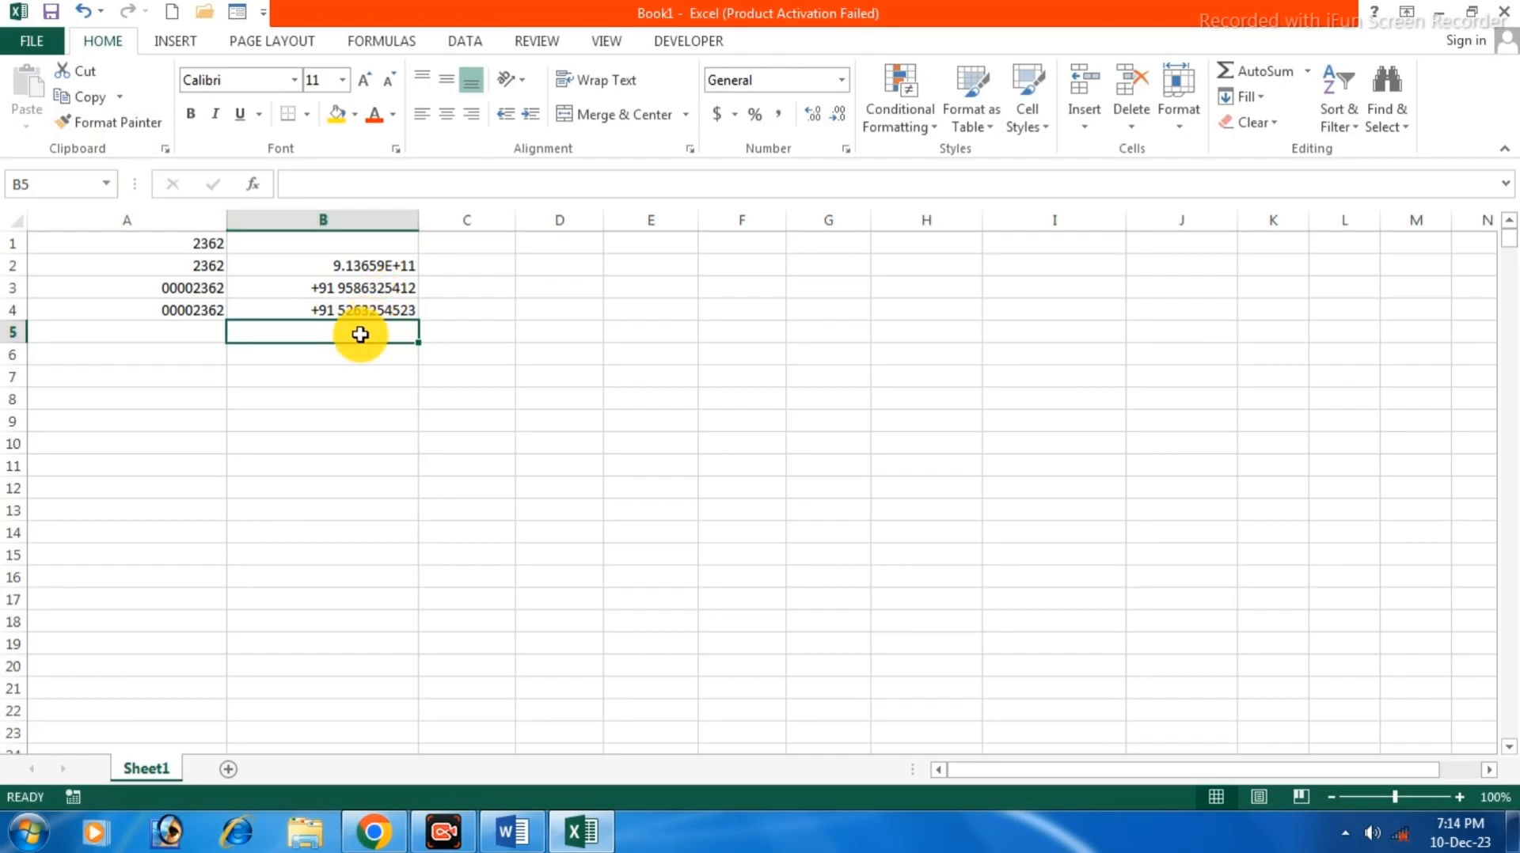
Copy B4's +91 format onto B5:B9 with Format Painter and enter phone numbers in B5 and B6.
left_click(357, 313)
left_click(90, 126)
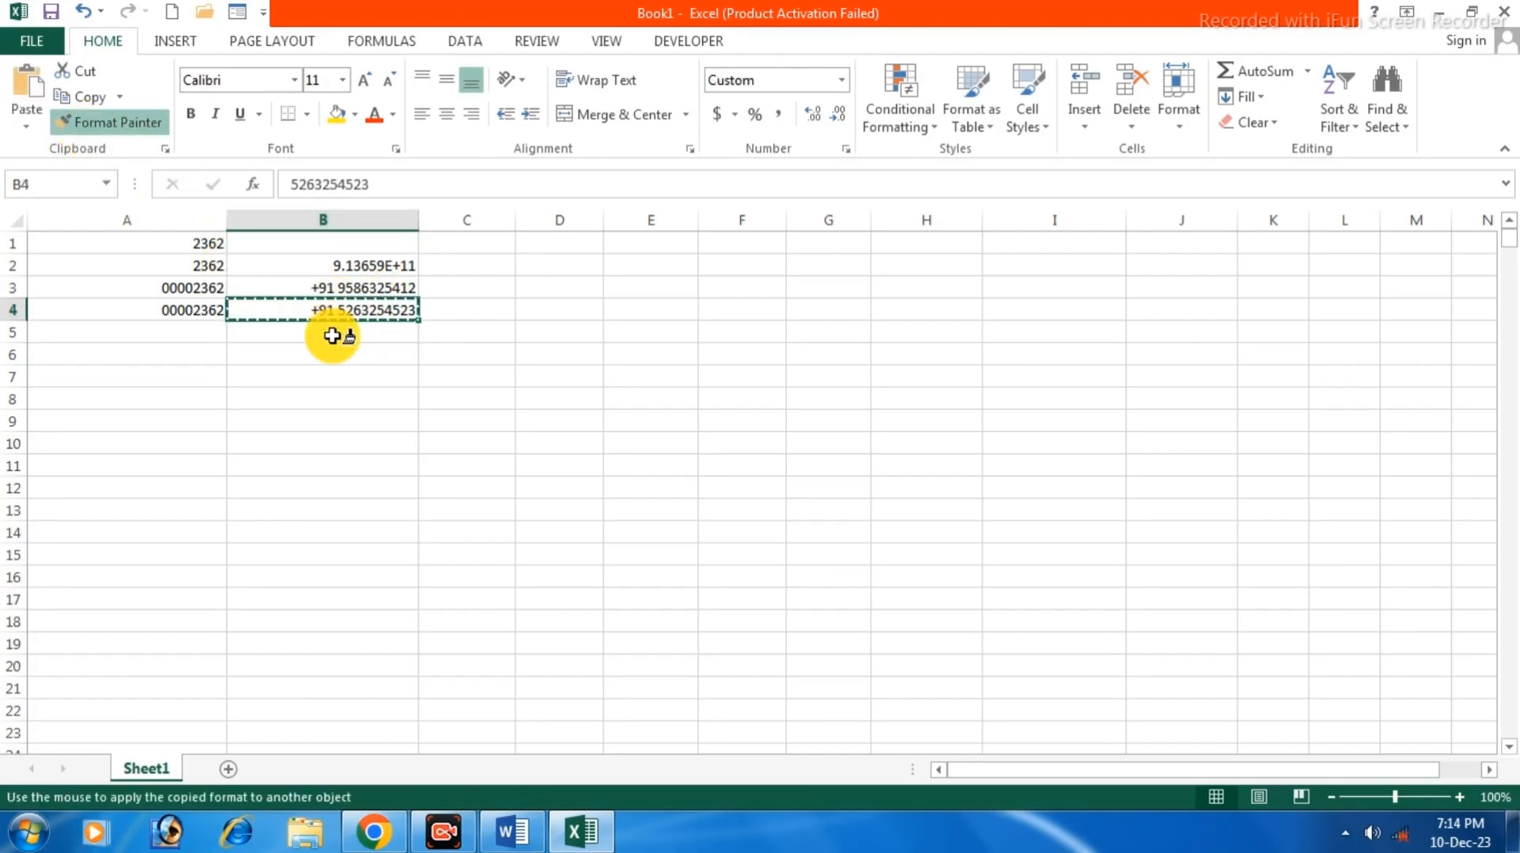
left_click_drag(332, 337, 321, 424)
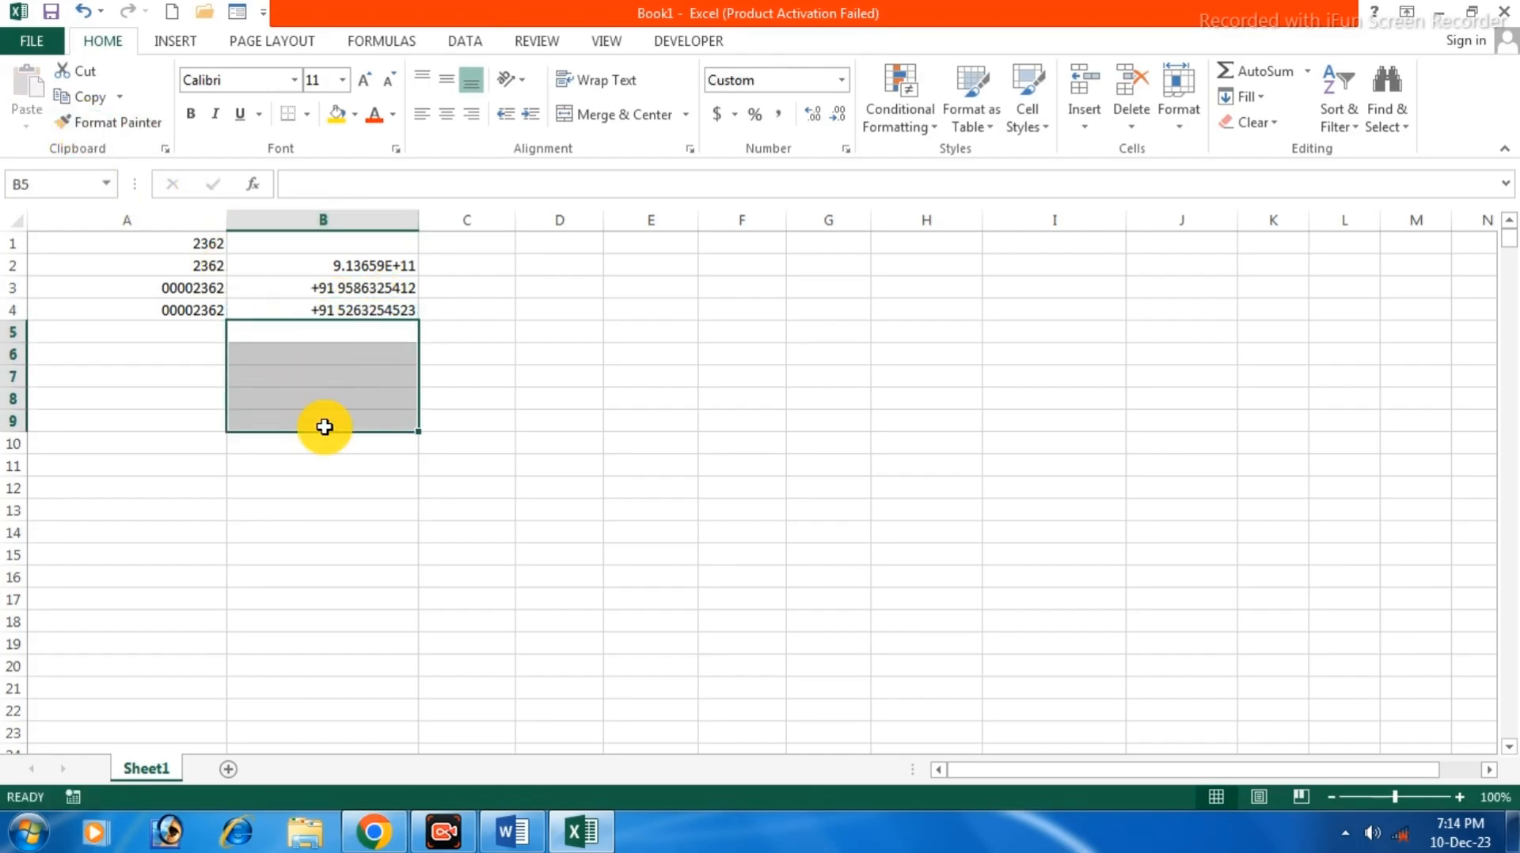
left_click(377, 334)
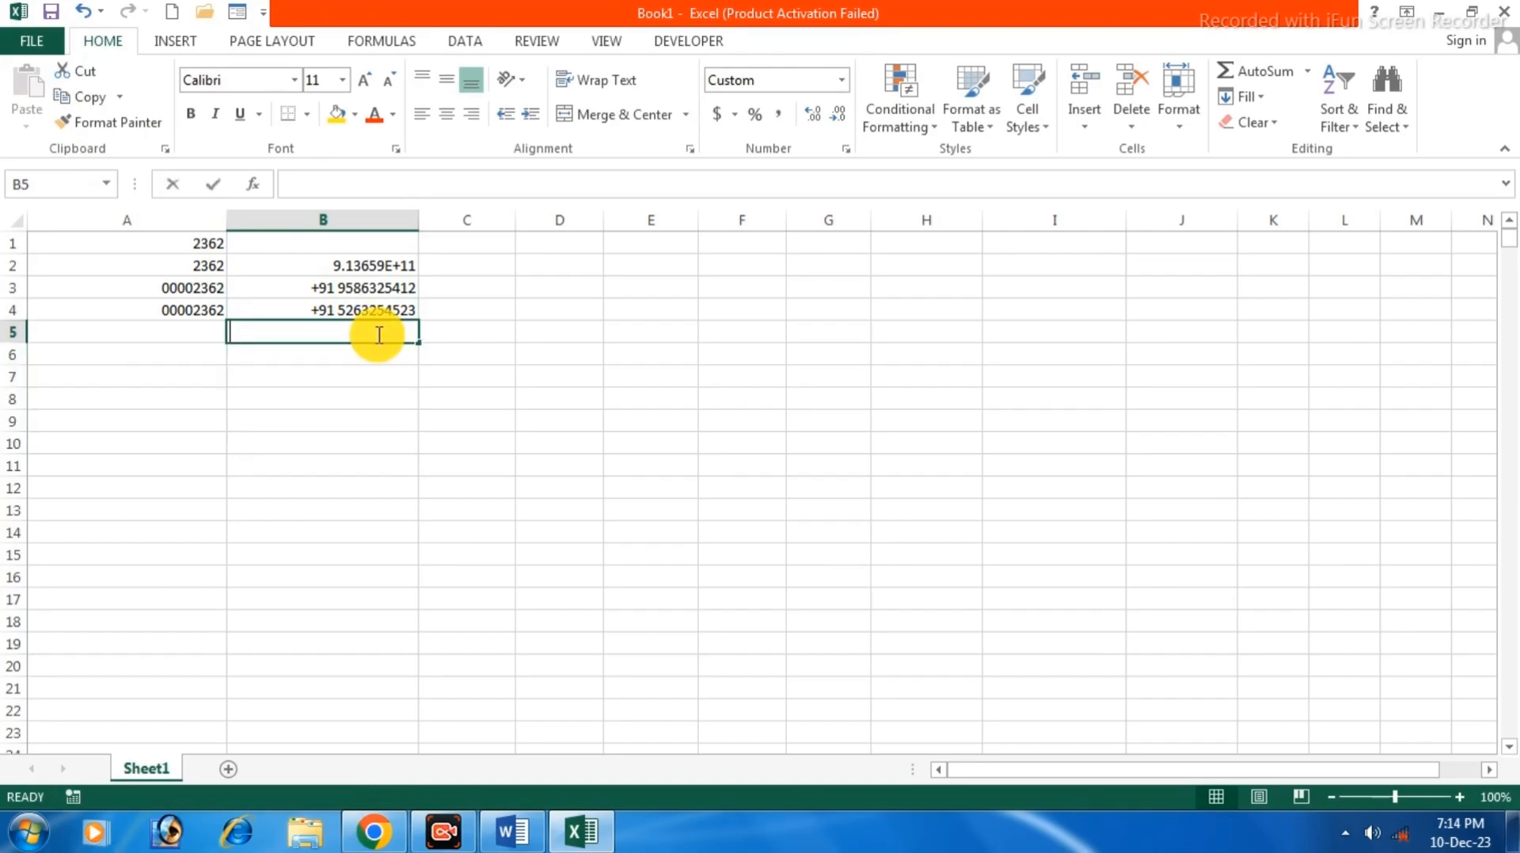
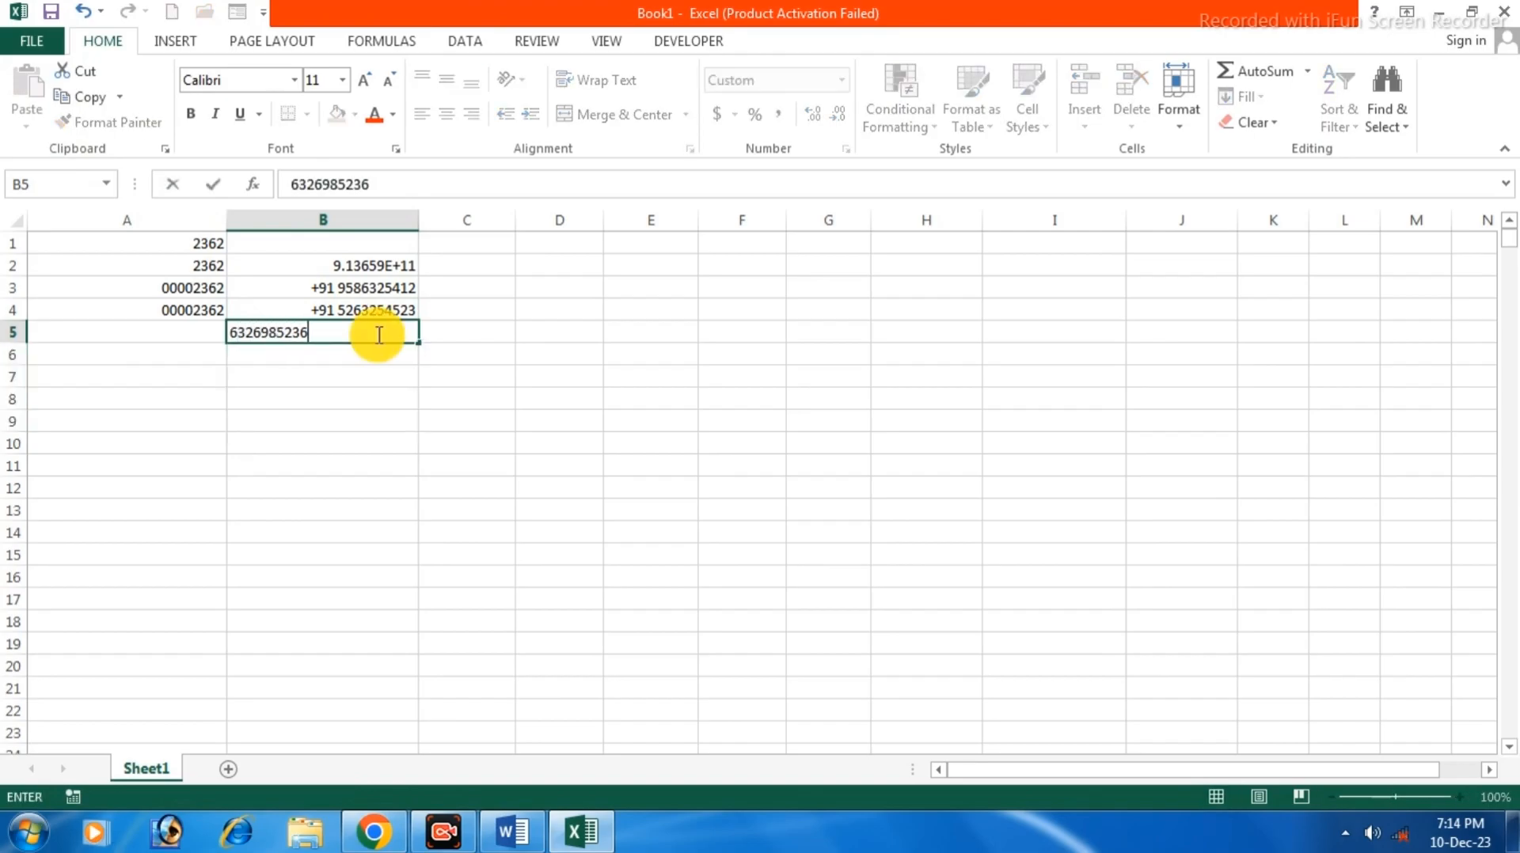
key("Return")
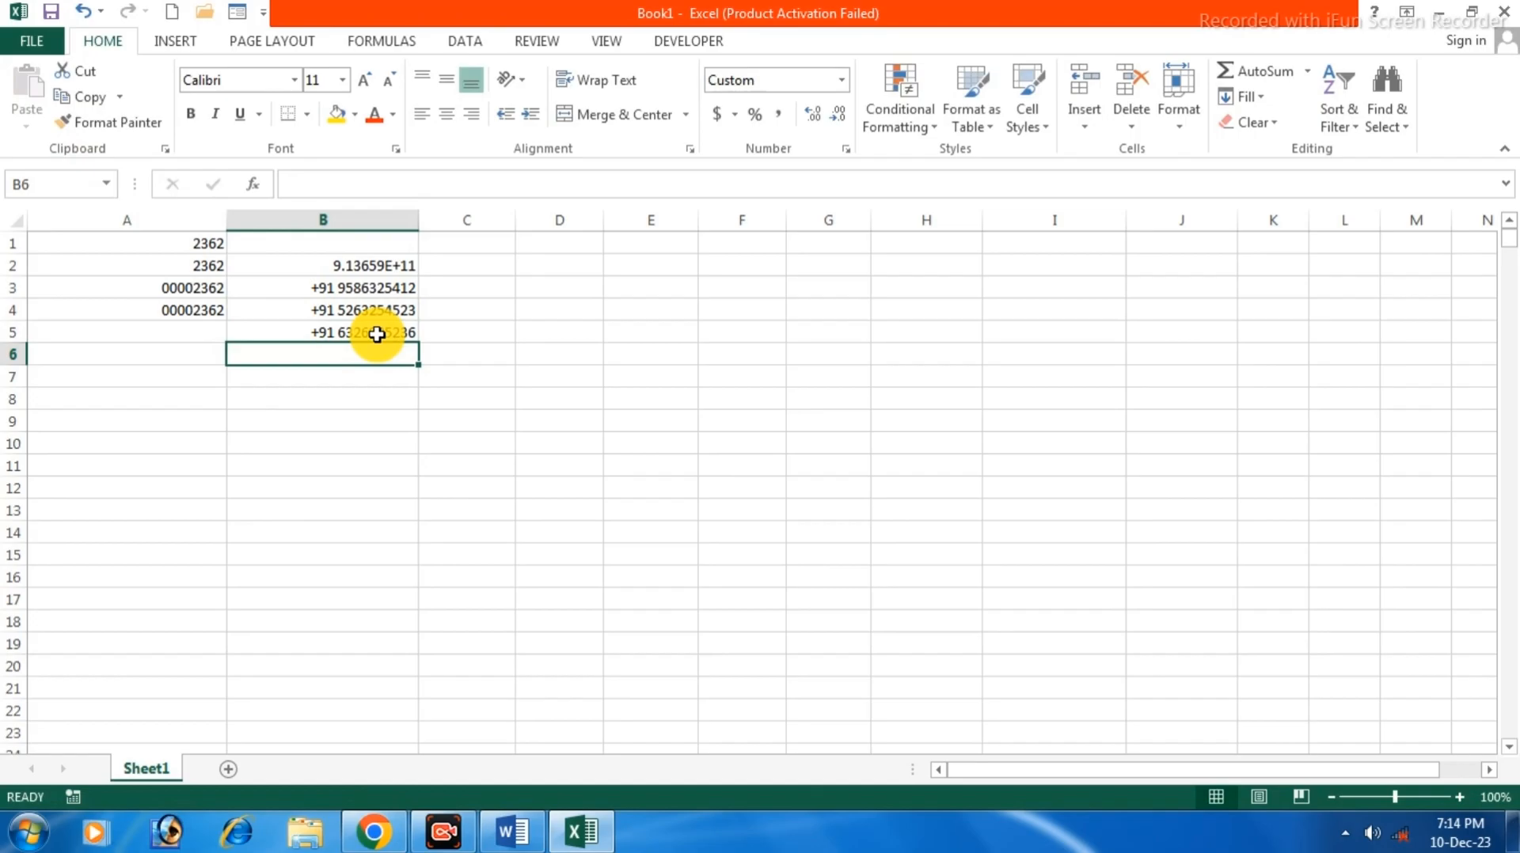
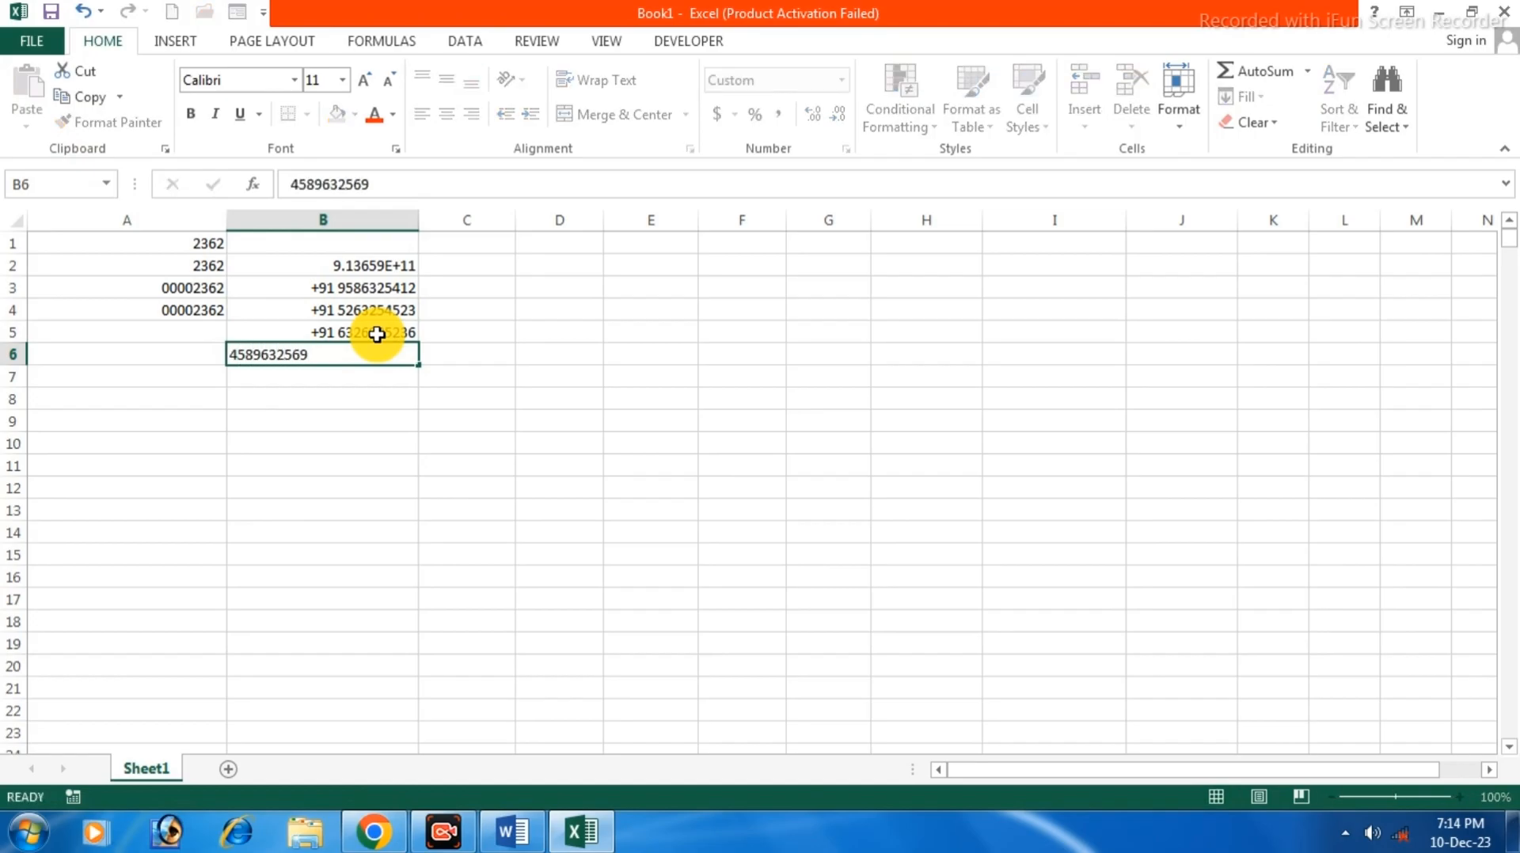
key("Return")
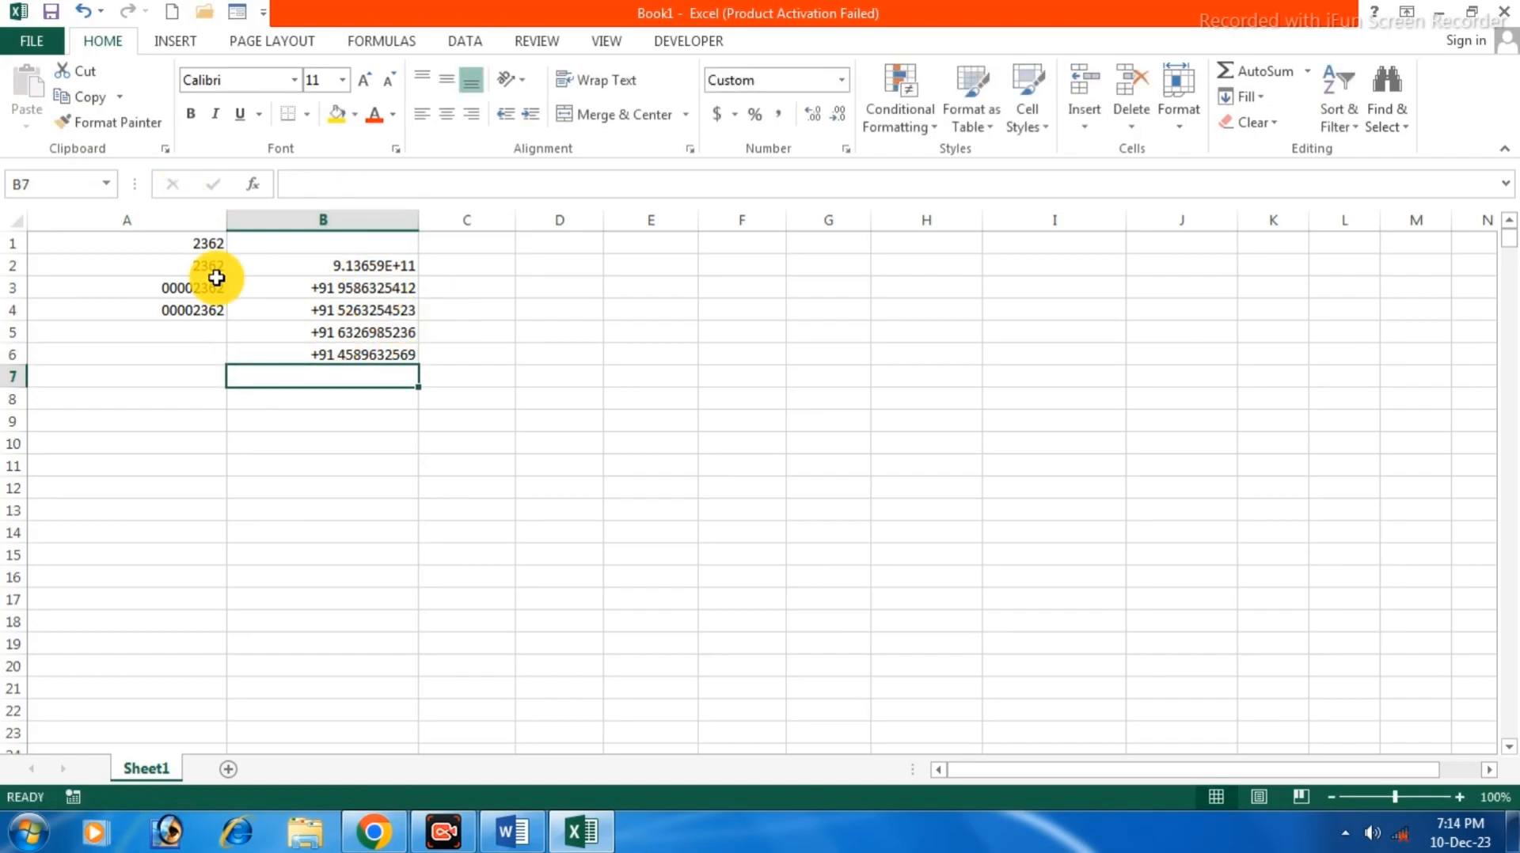
Widen columns B and C to fit the phone numbers.
left_click(361, 313)
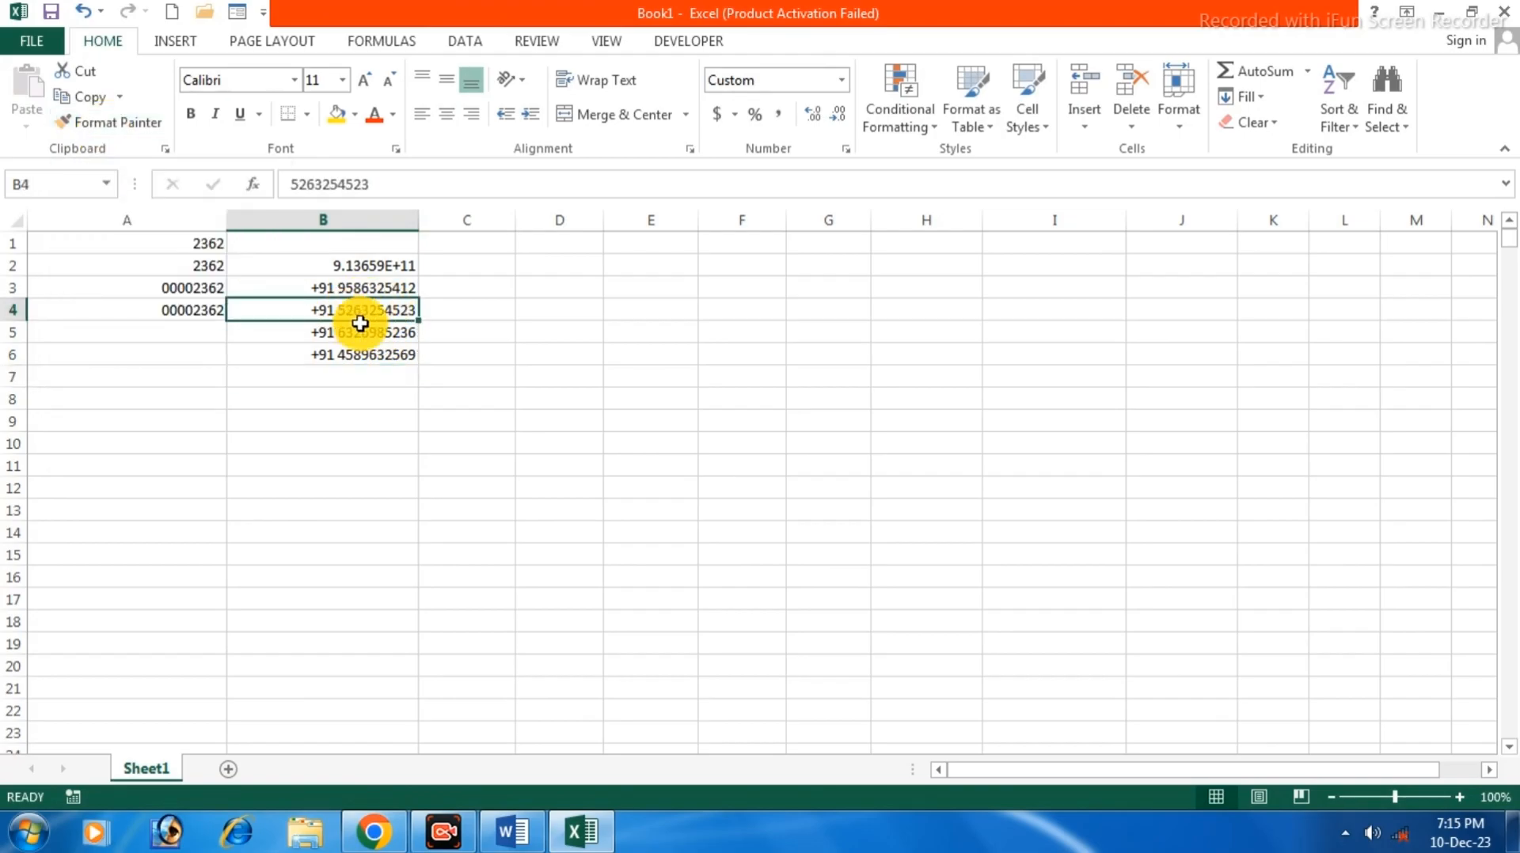
left_click(108, 123)
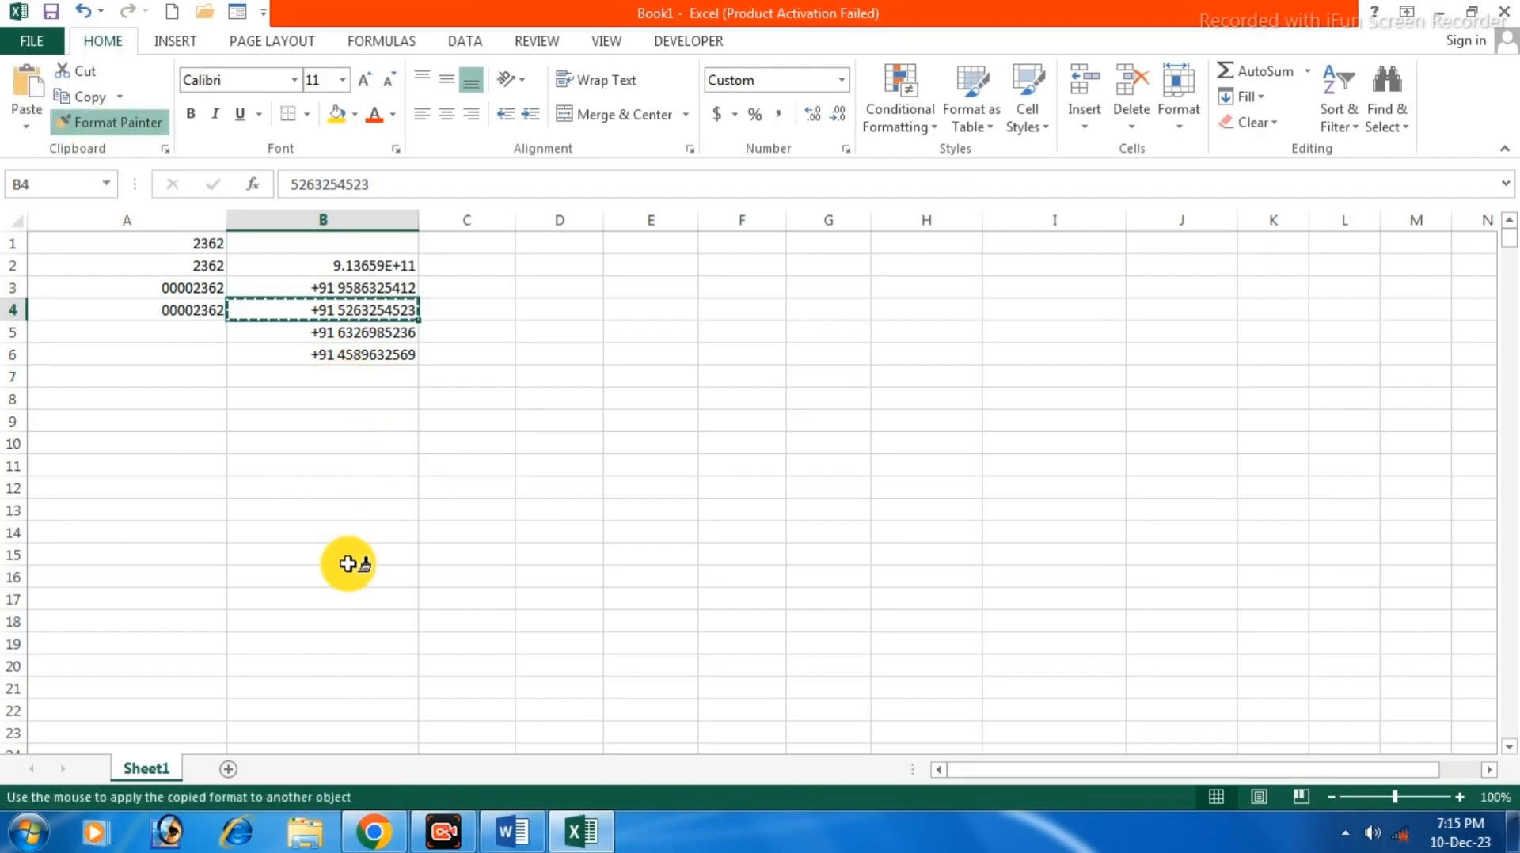
left_click(114, 129)
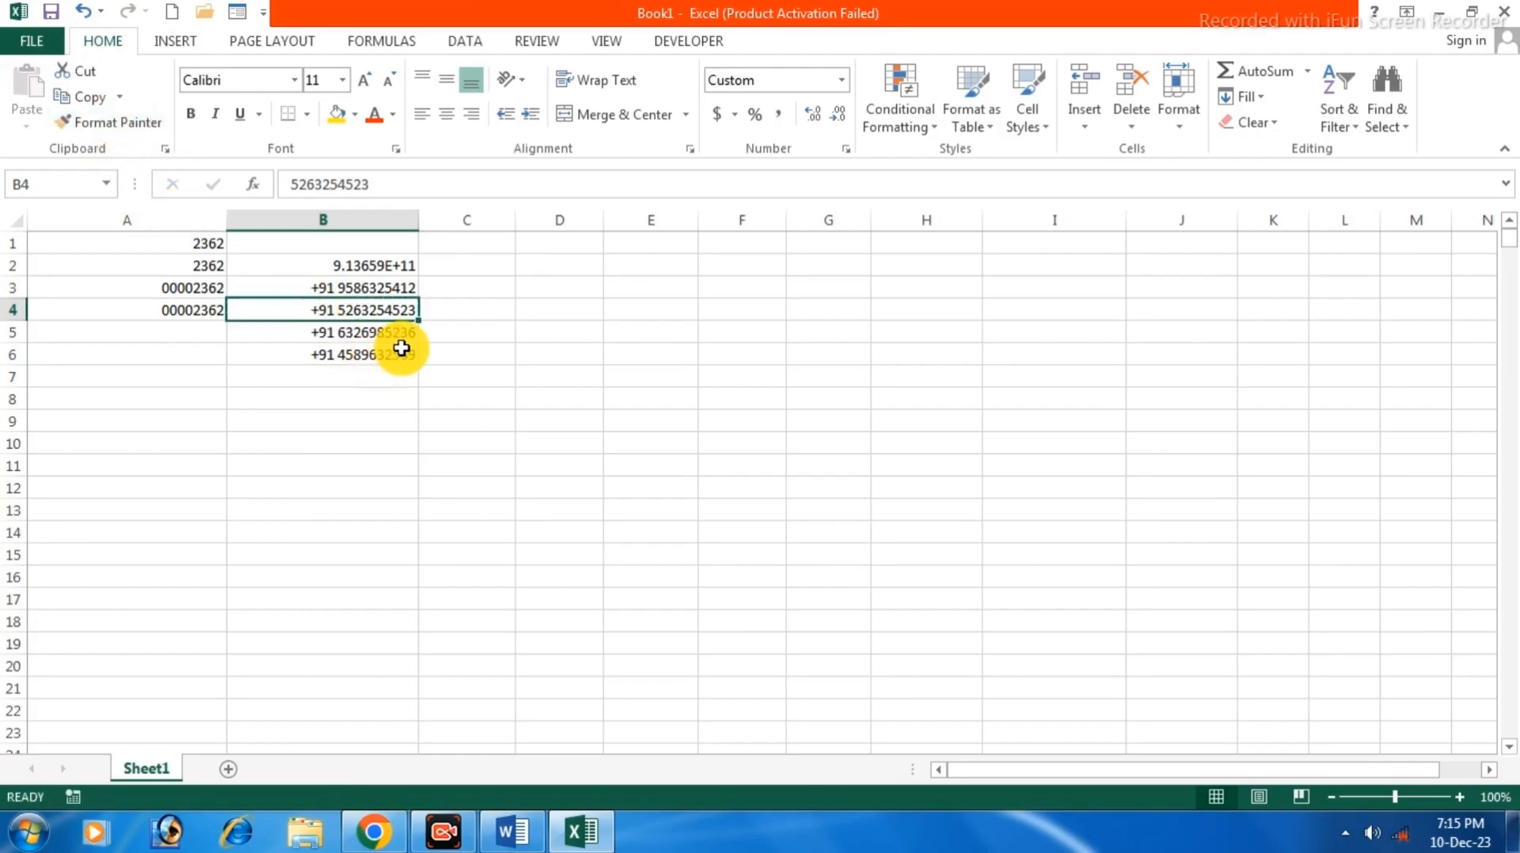
left_click(373, 422)
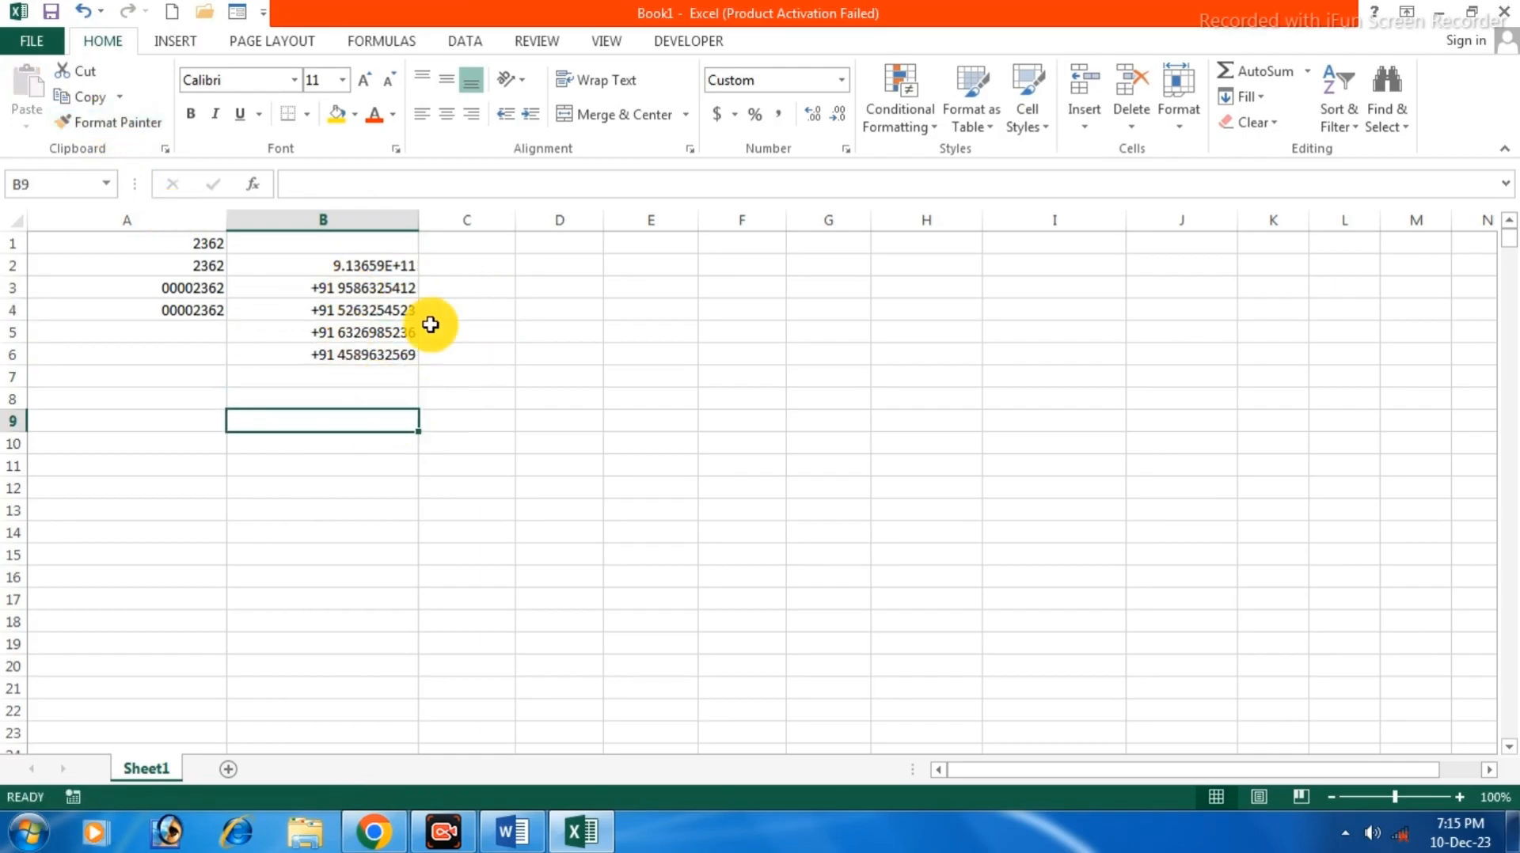
left_click_drag(418, 220, 421, 220)
left_click_drag(517, 222, 608, 237)
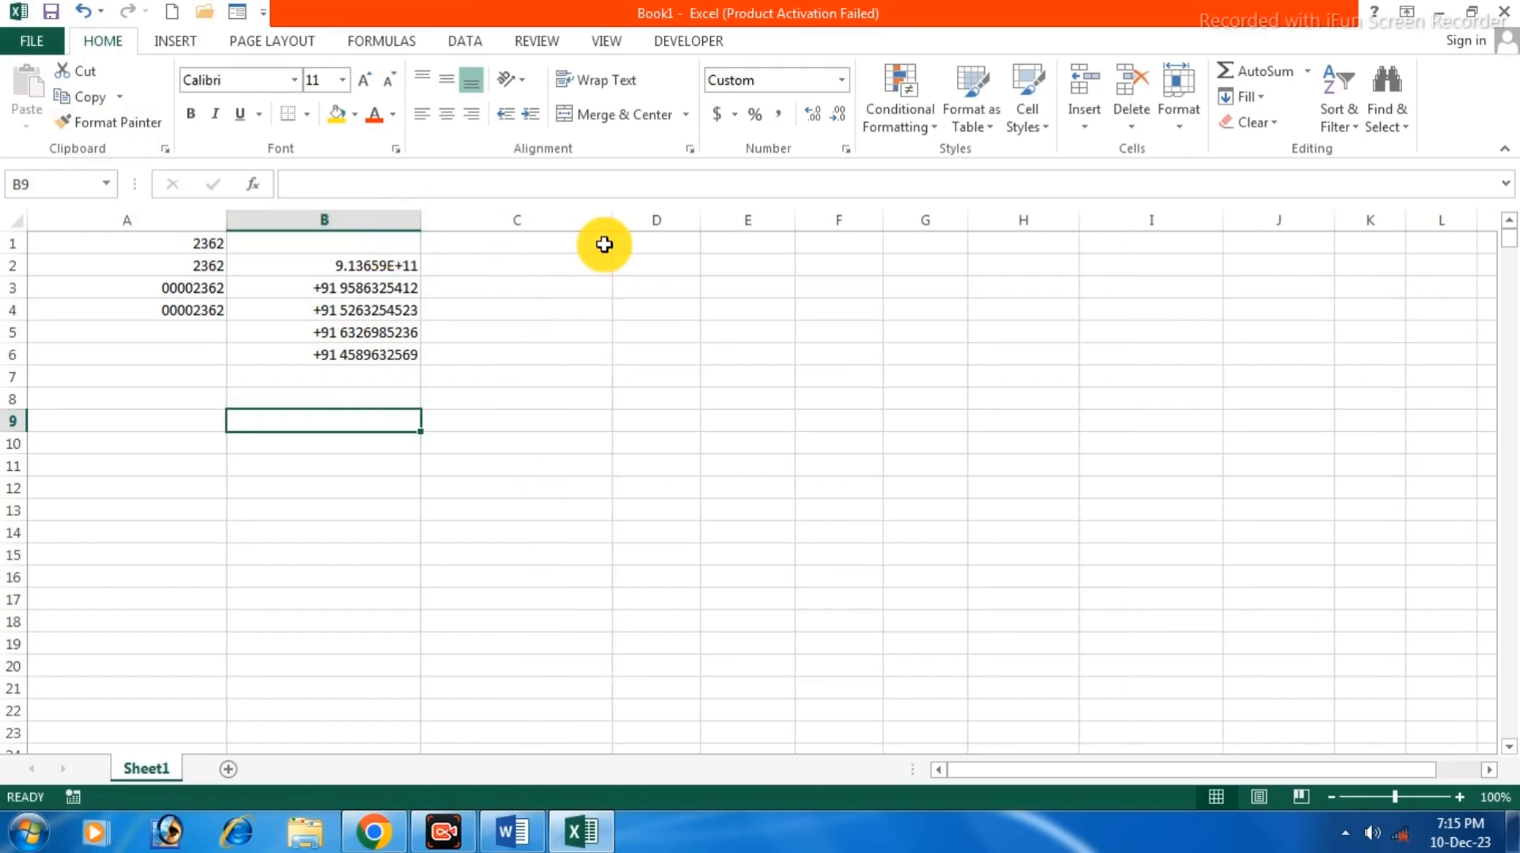
Enter a 12-digit phone number in C2, which displays as 2.56321E+11.
left_click(533, 263)
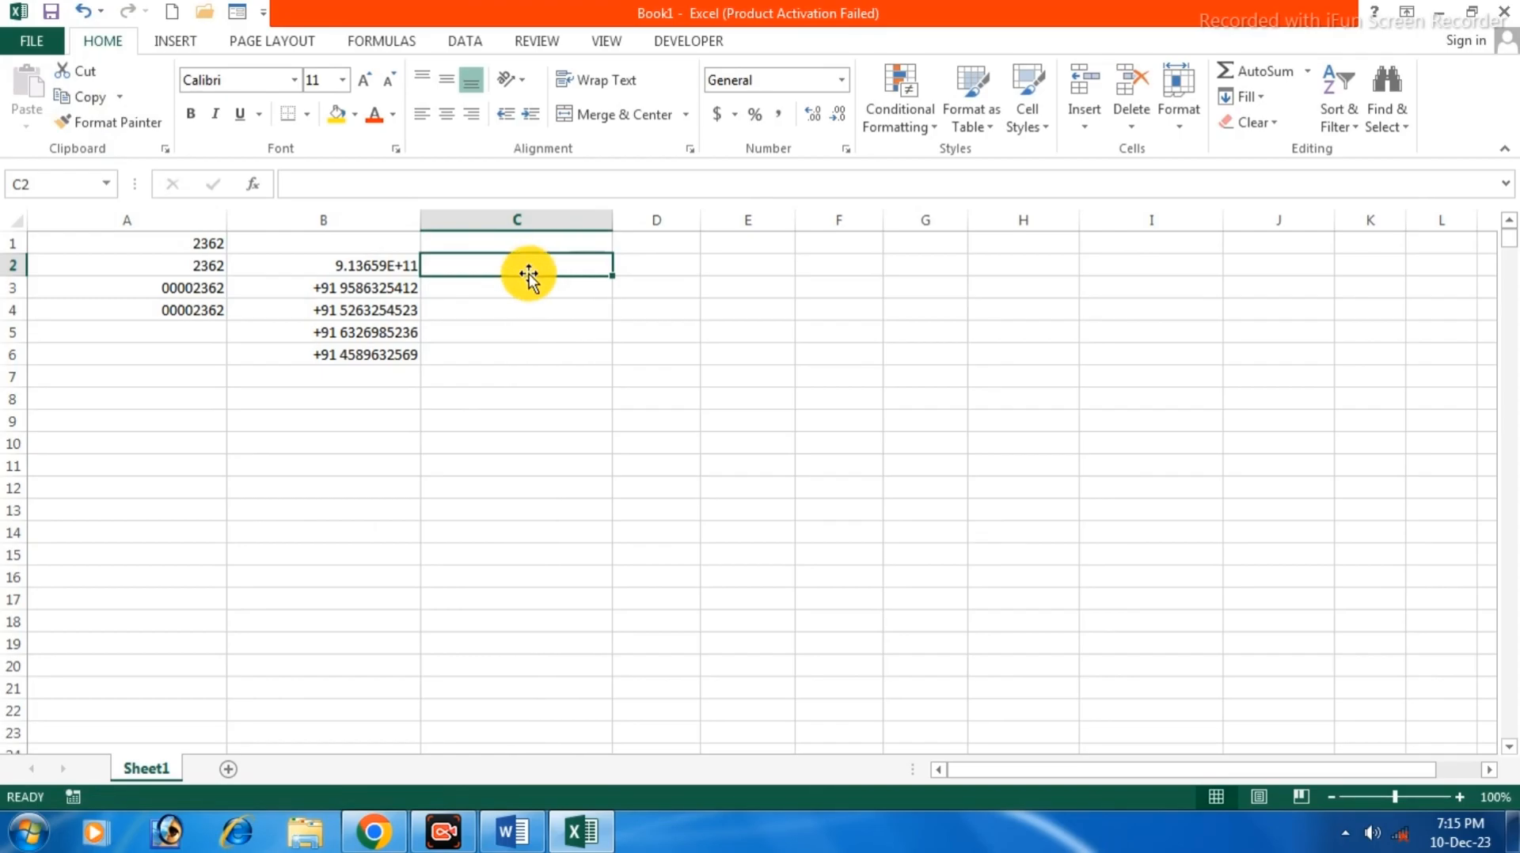
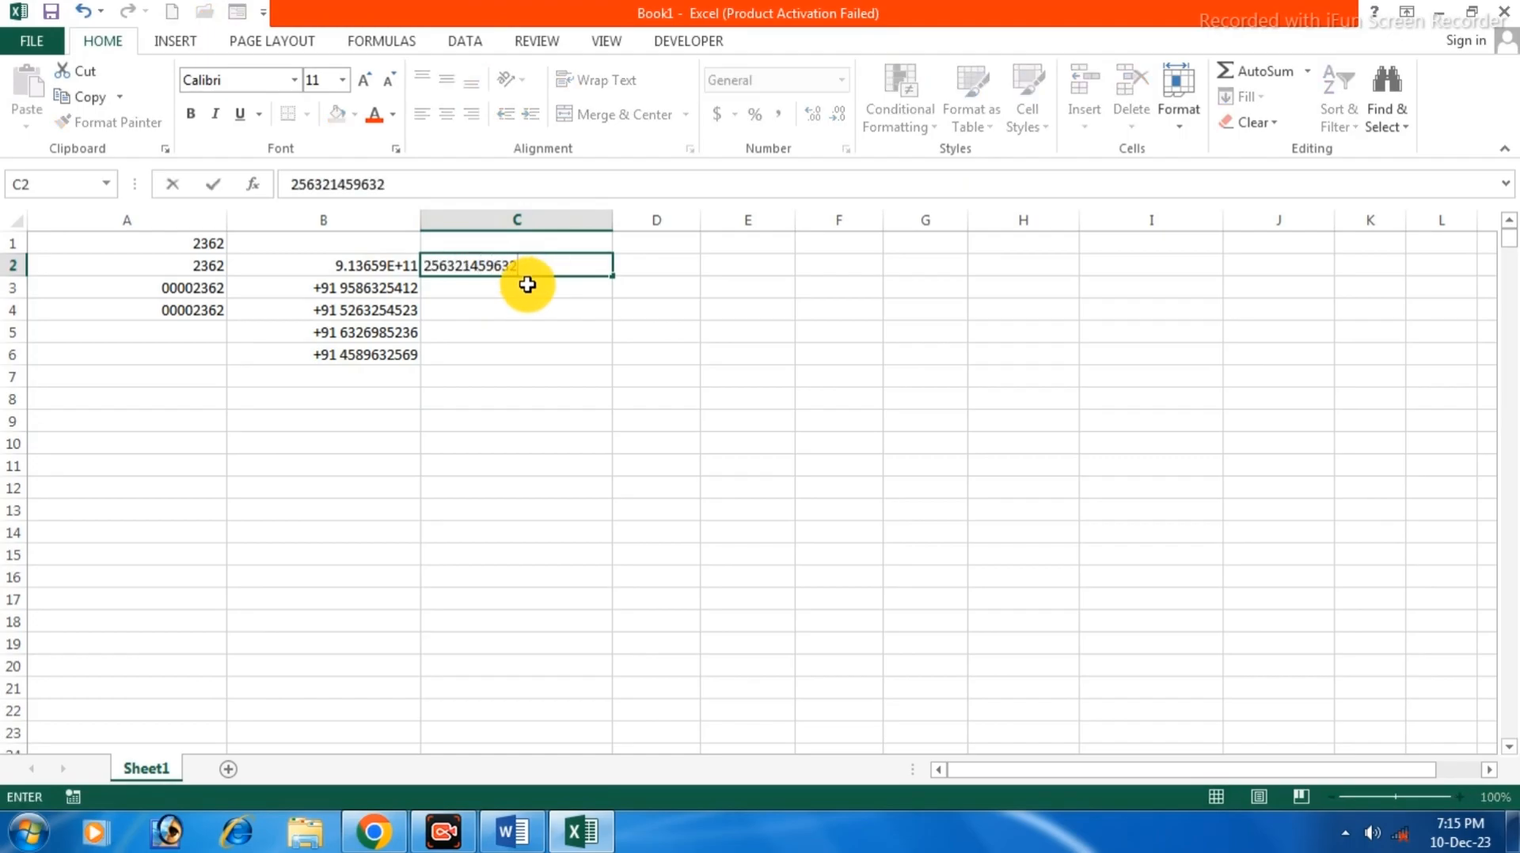
key("Return")
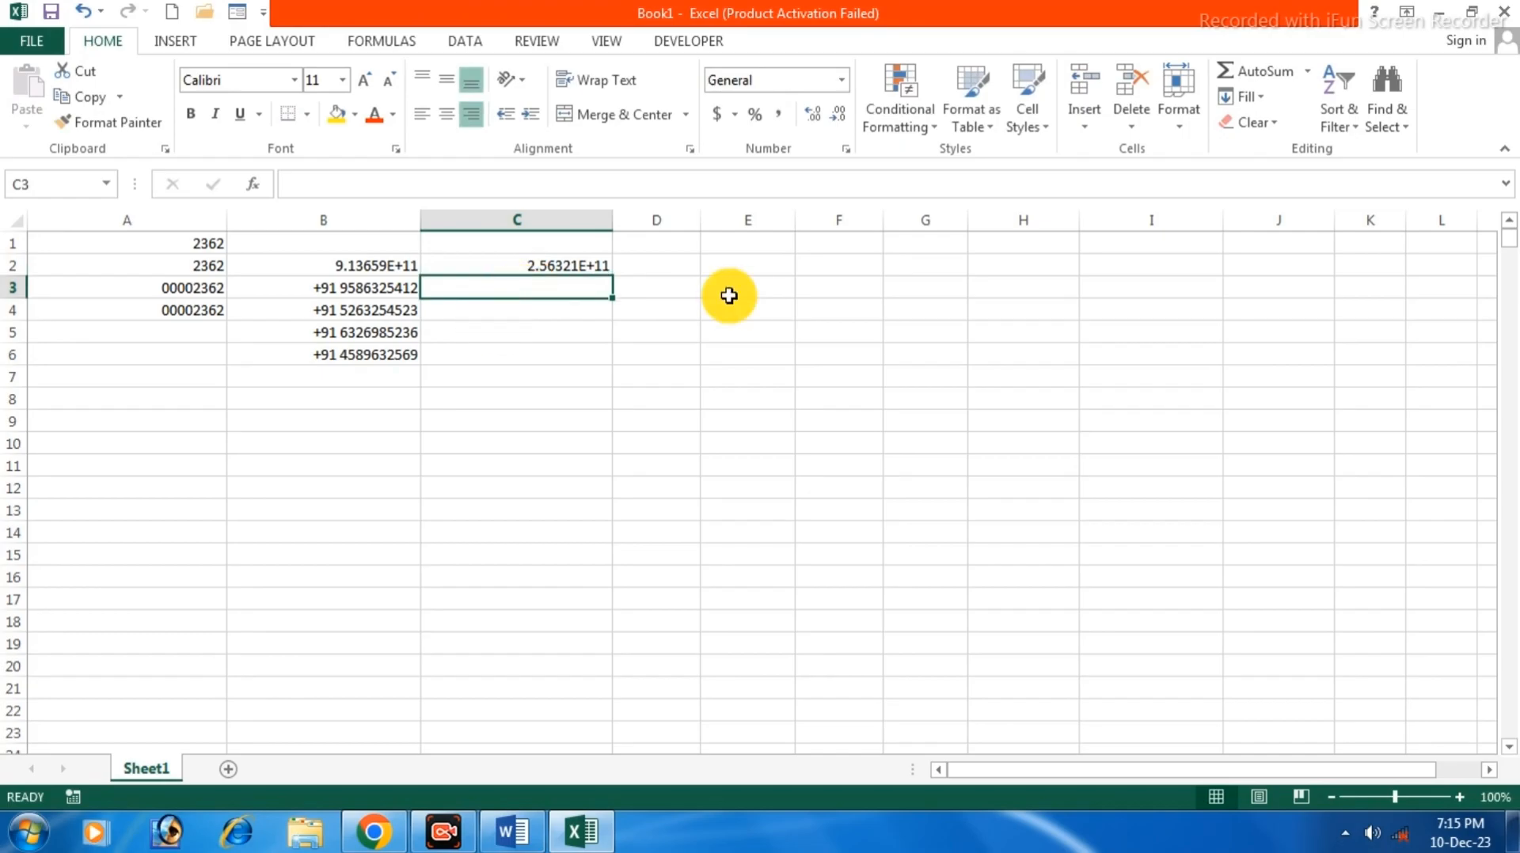
Give C3 the custom number format #### #### ####.
right_click(546, 293)
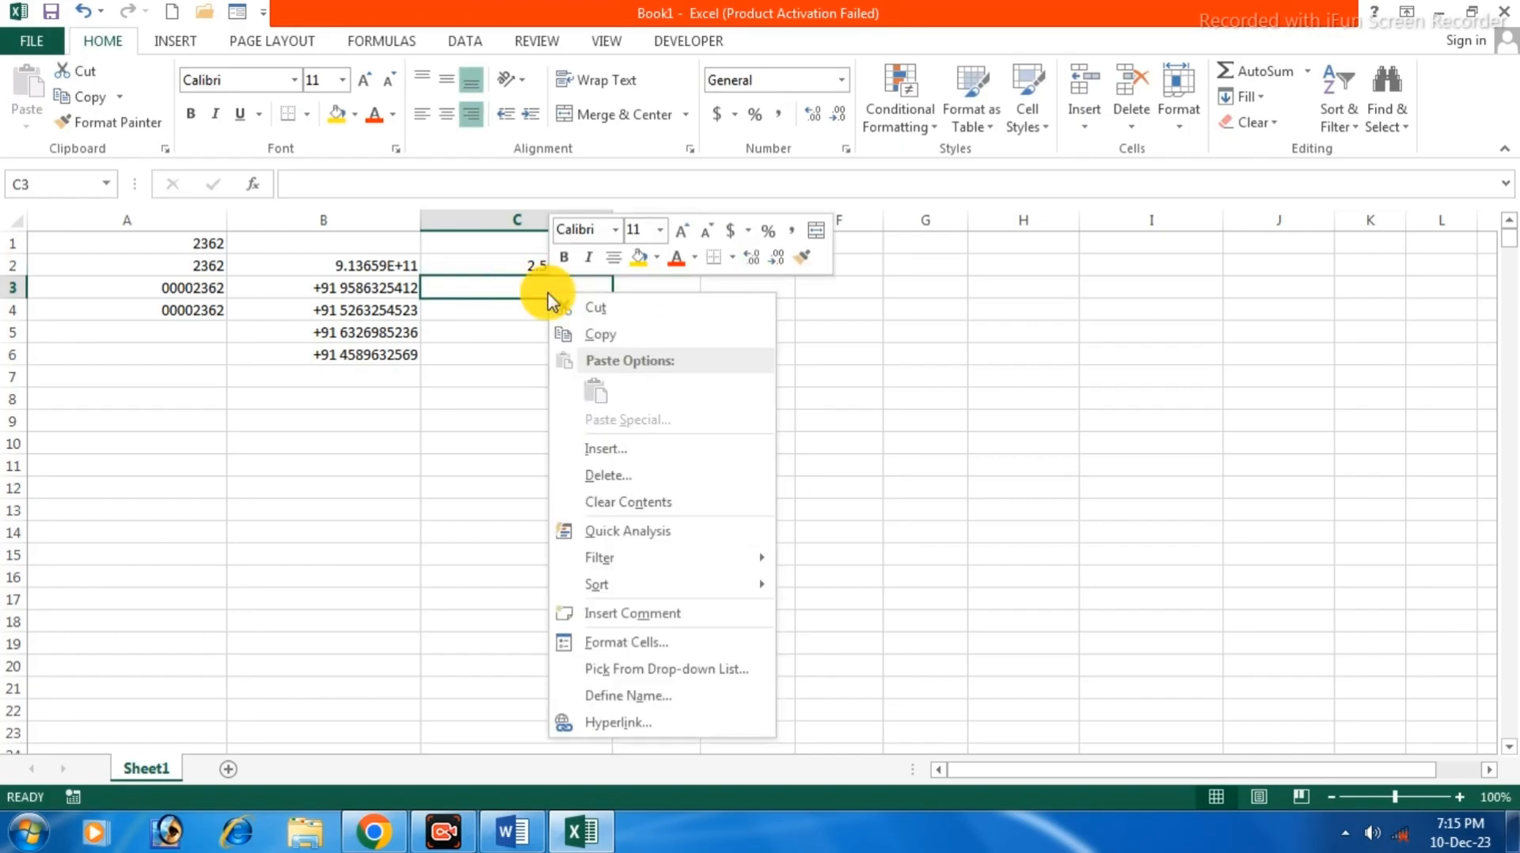
left_click(626, 643)
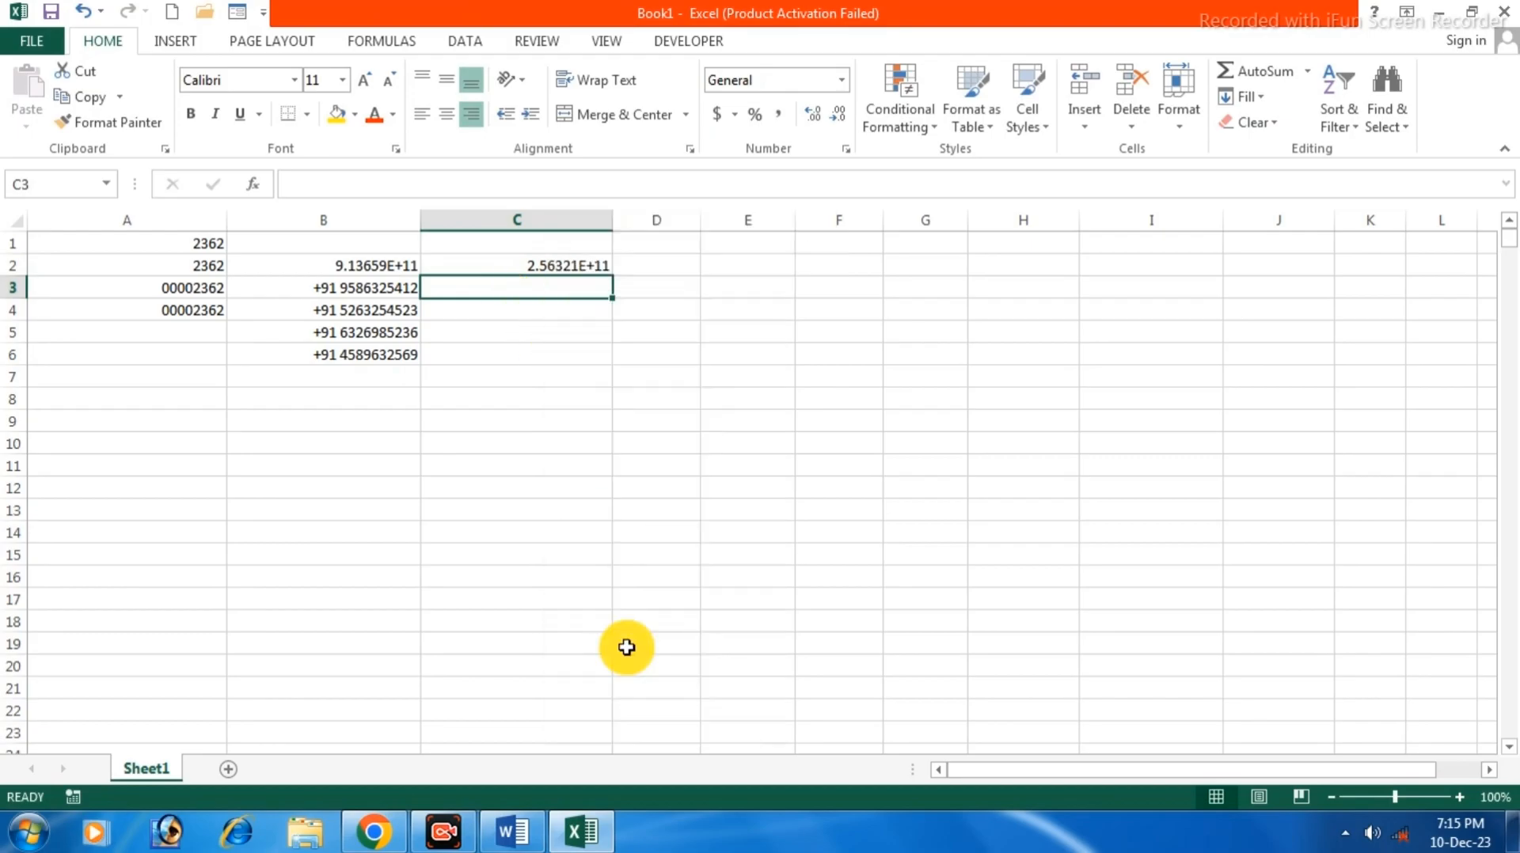
left_click(388, 553)
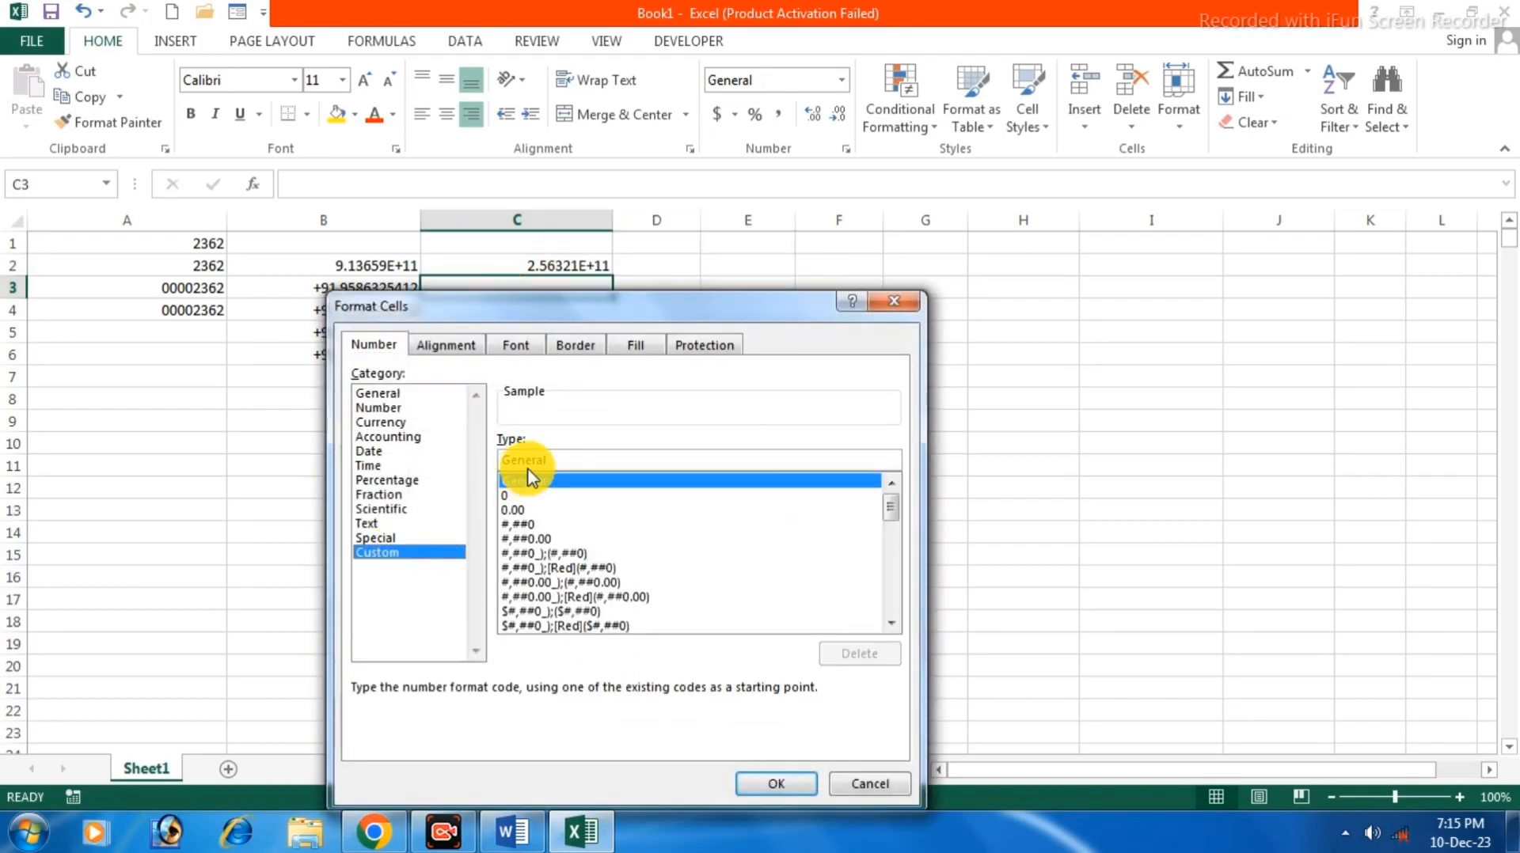
left_click_drag(559, 463, 458, 453)
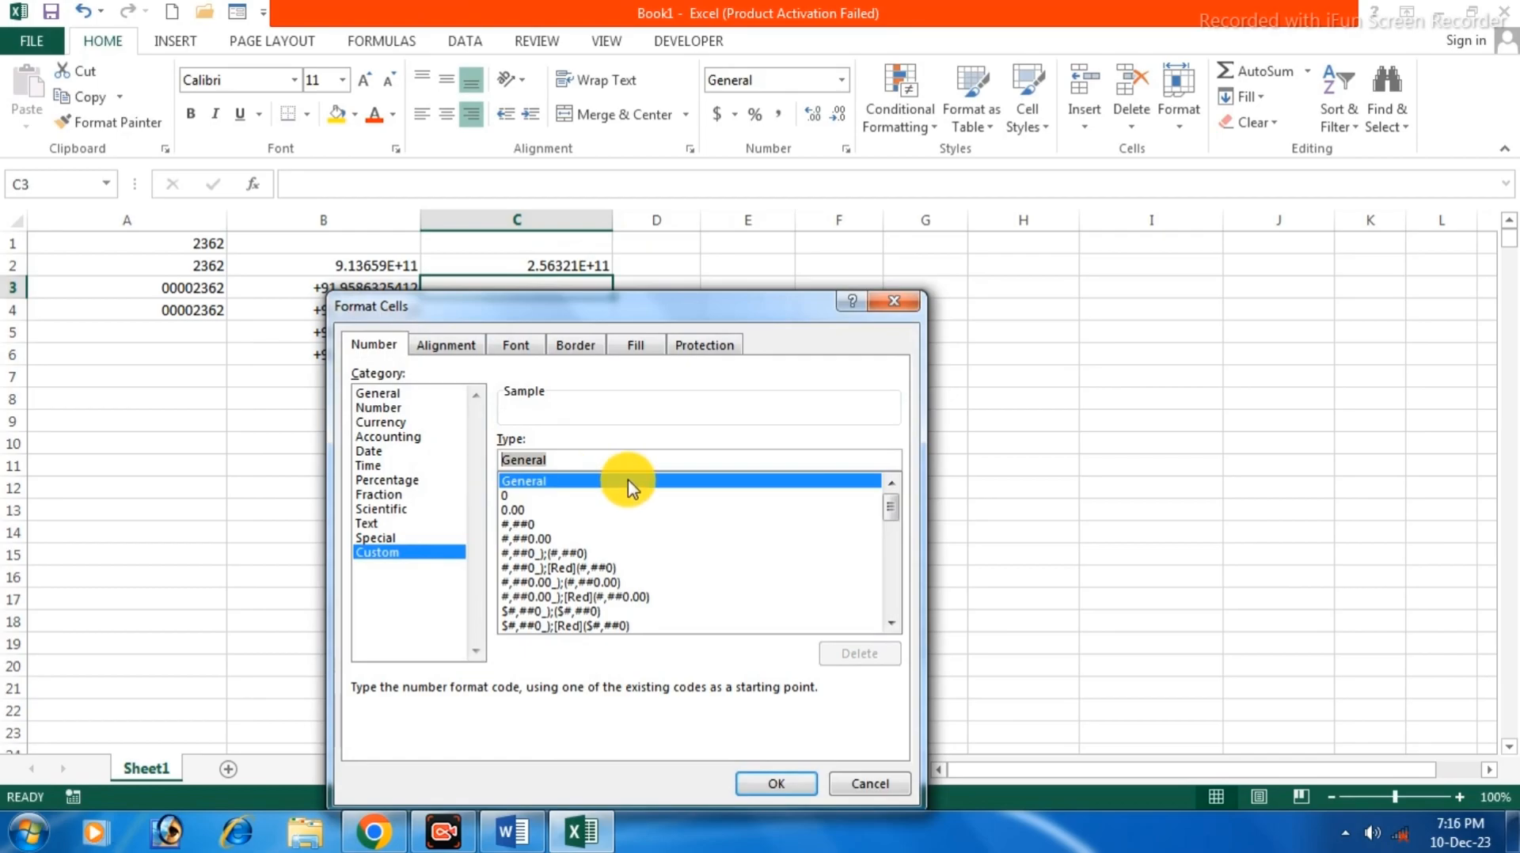
type("####")
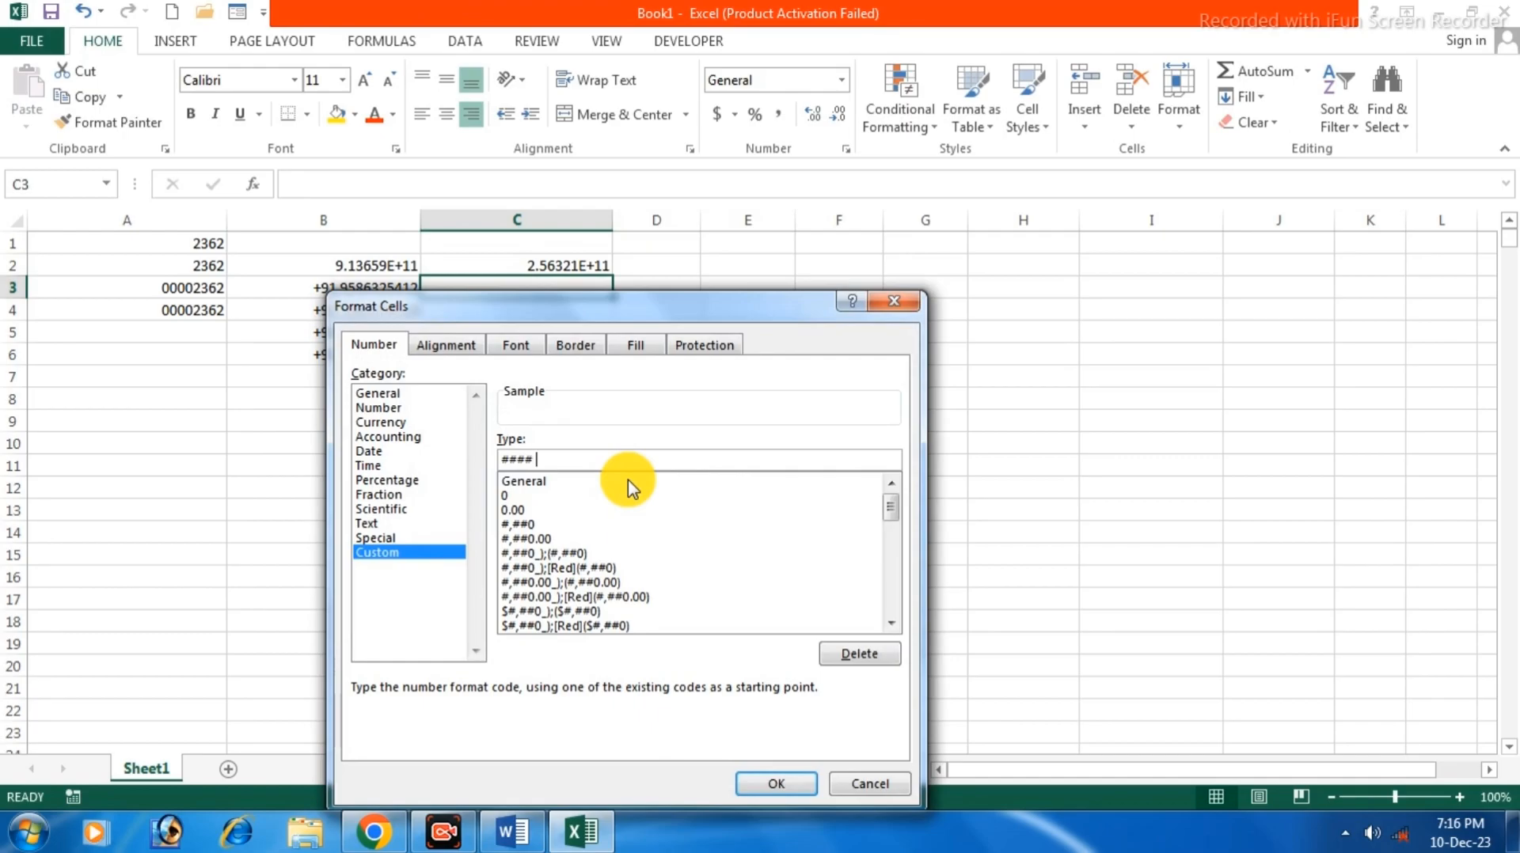
type(" ####")
key("Return")
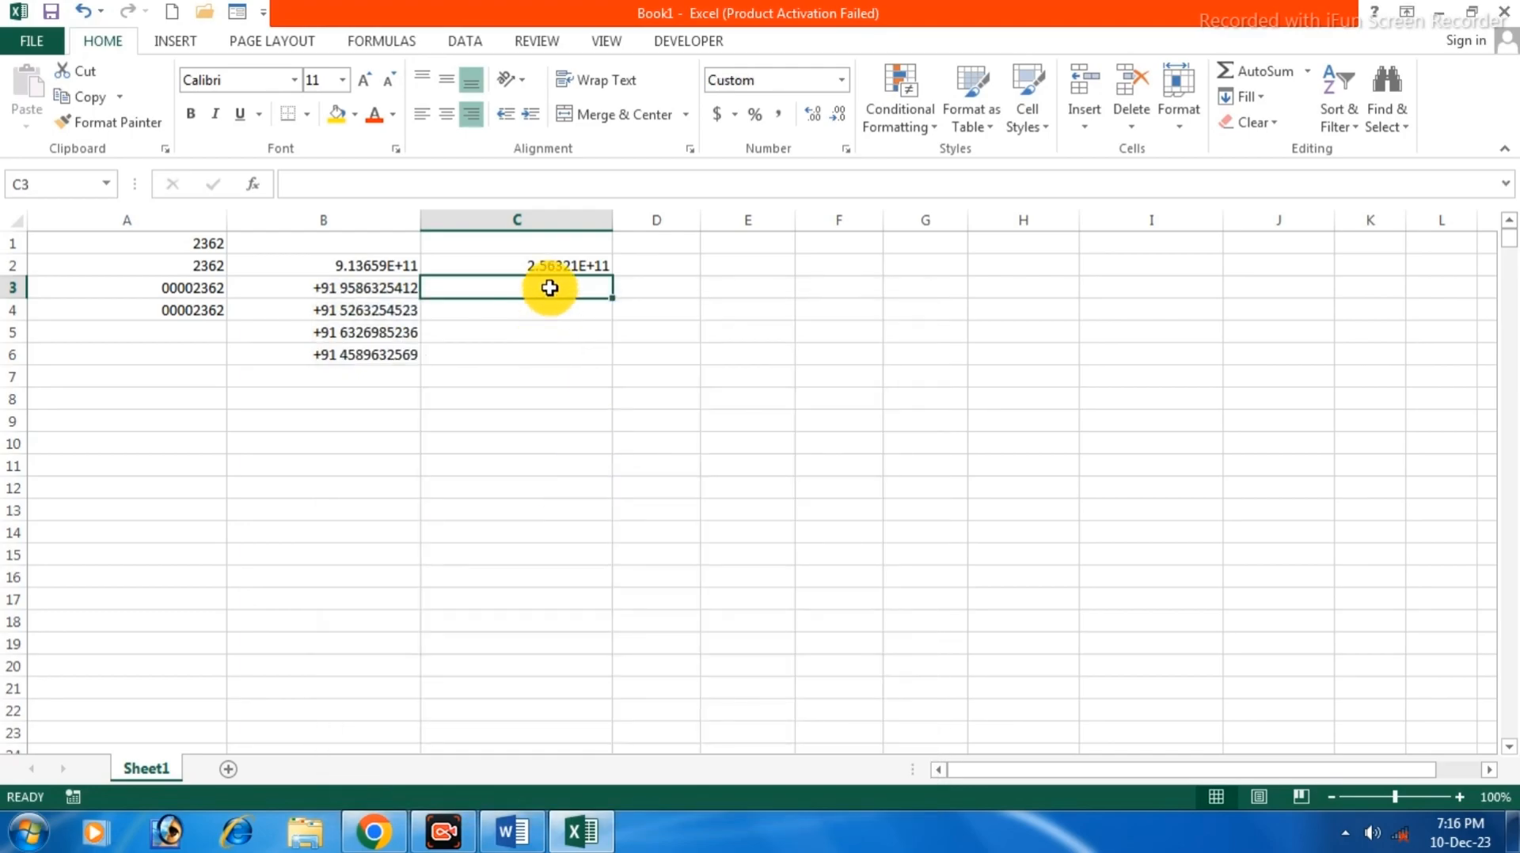
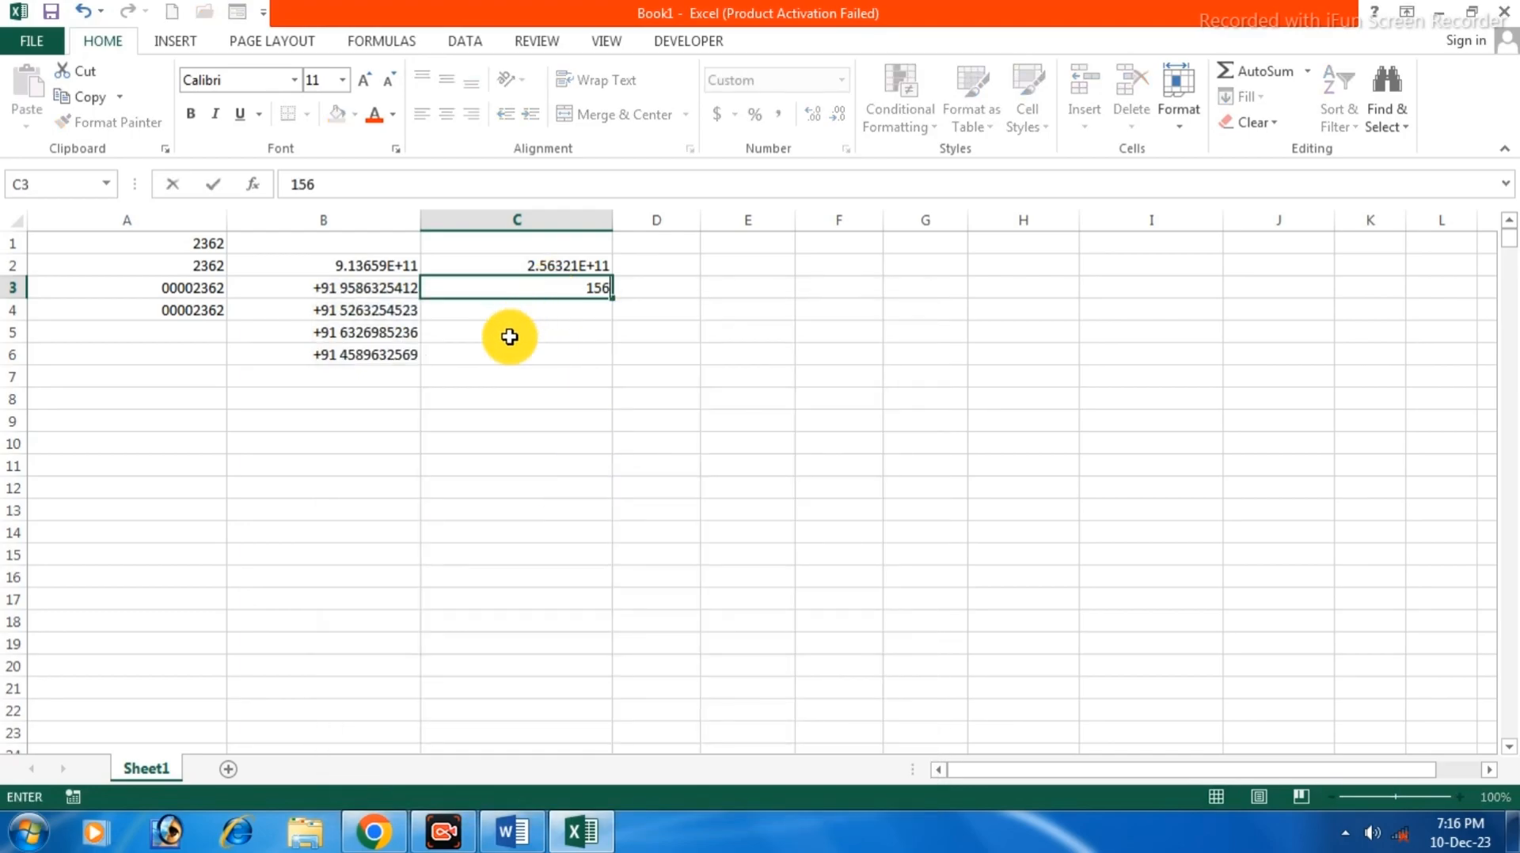
key("Return")
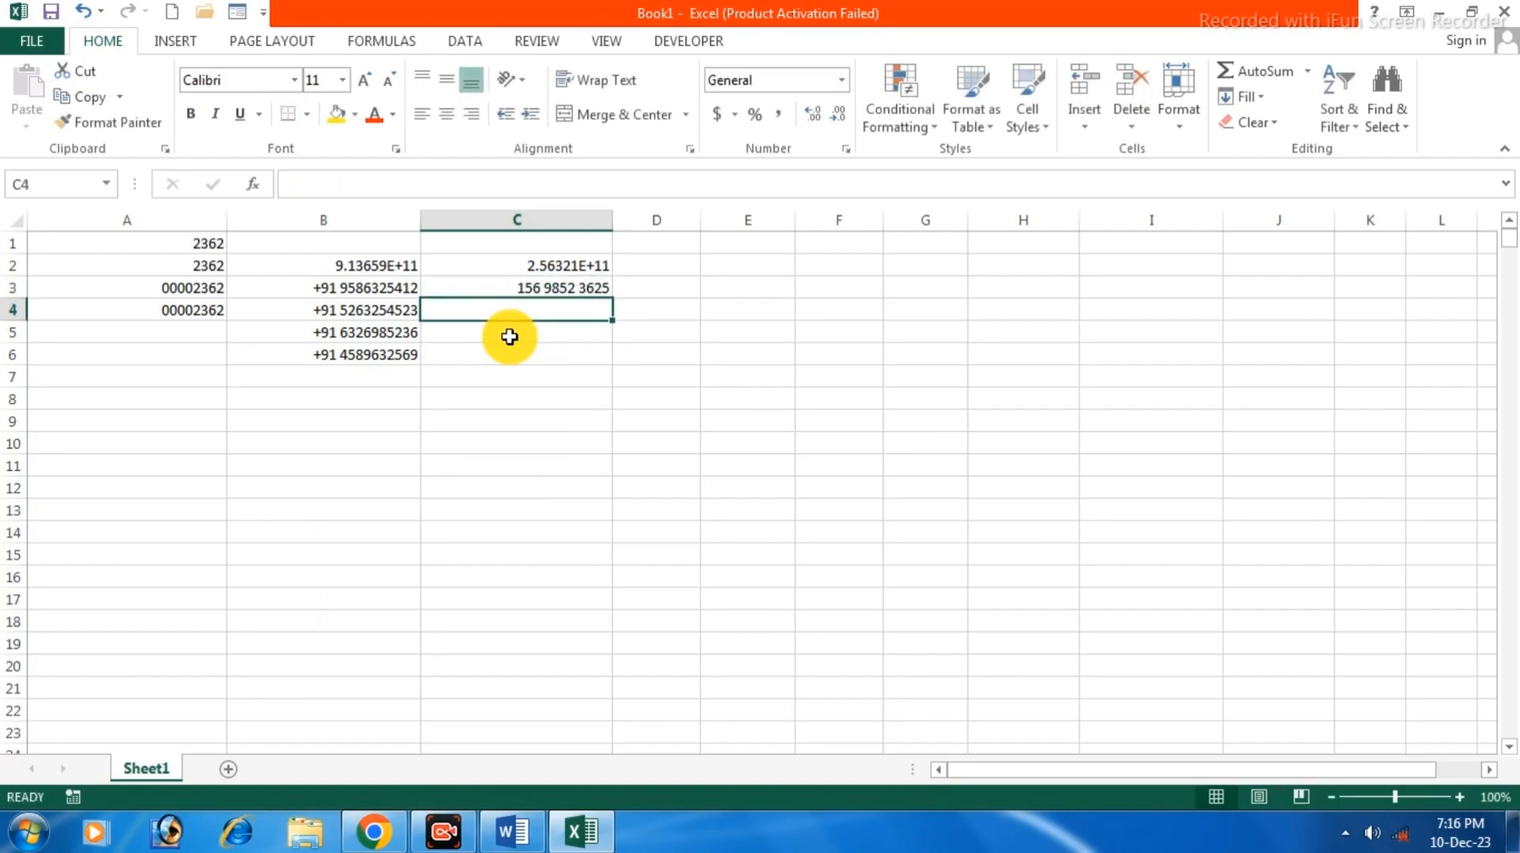
double_click(532, 288)
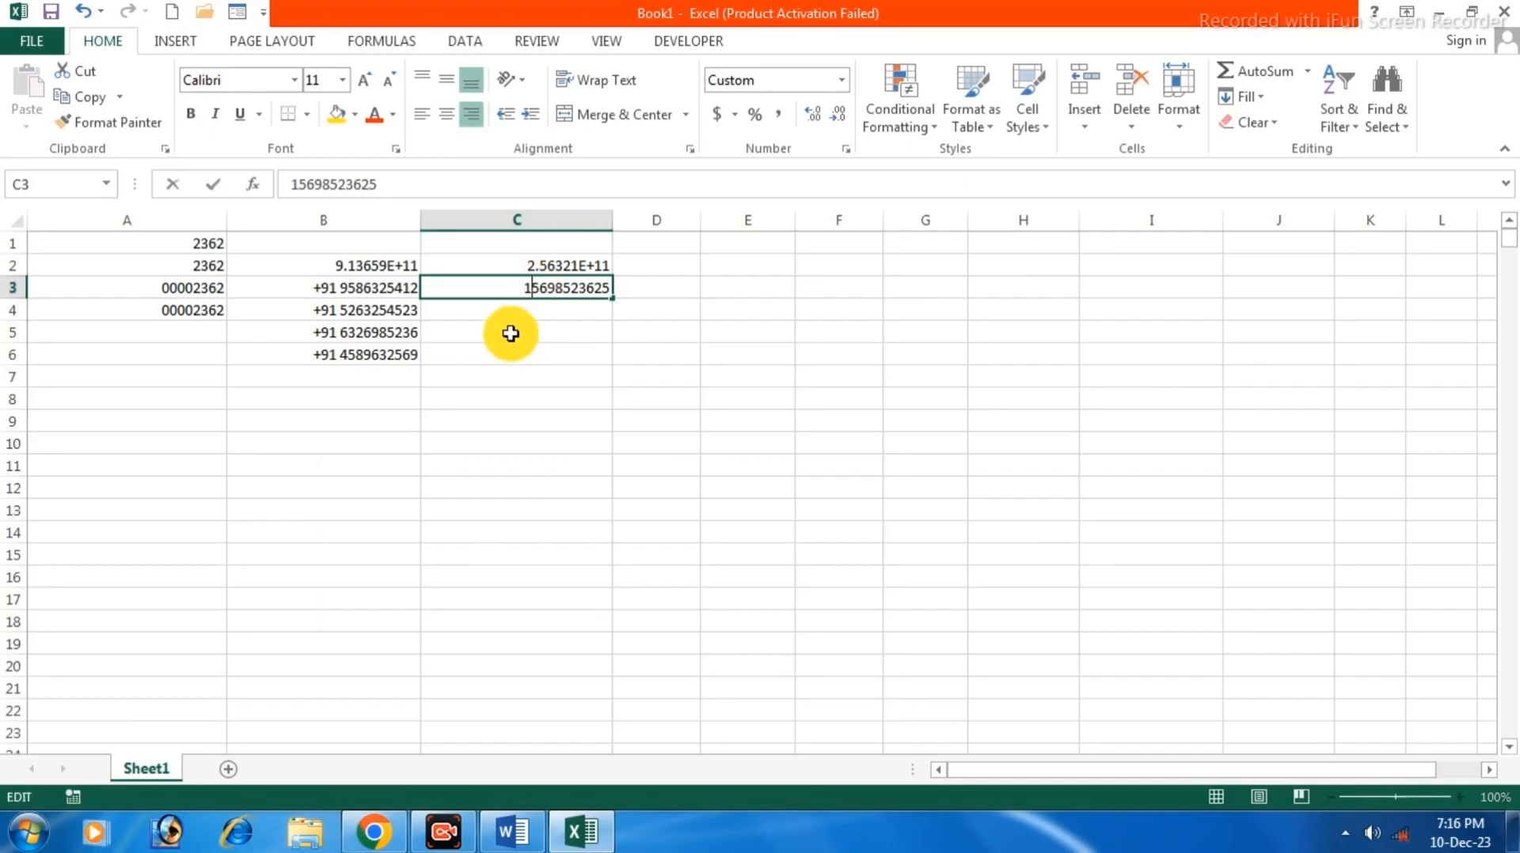
type("2")
key("Return")
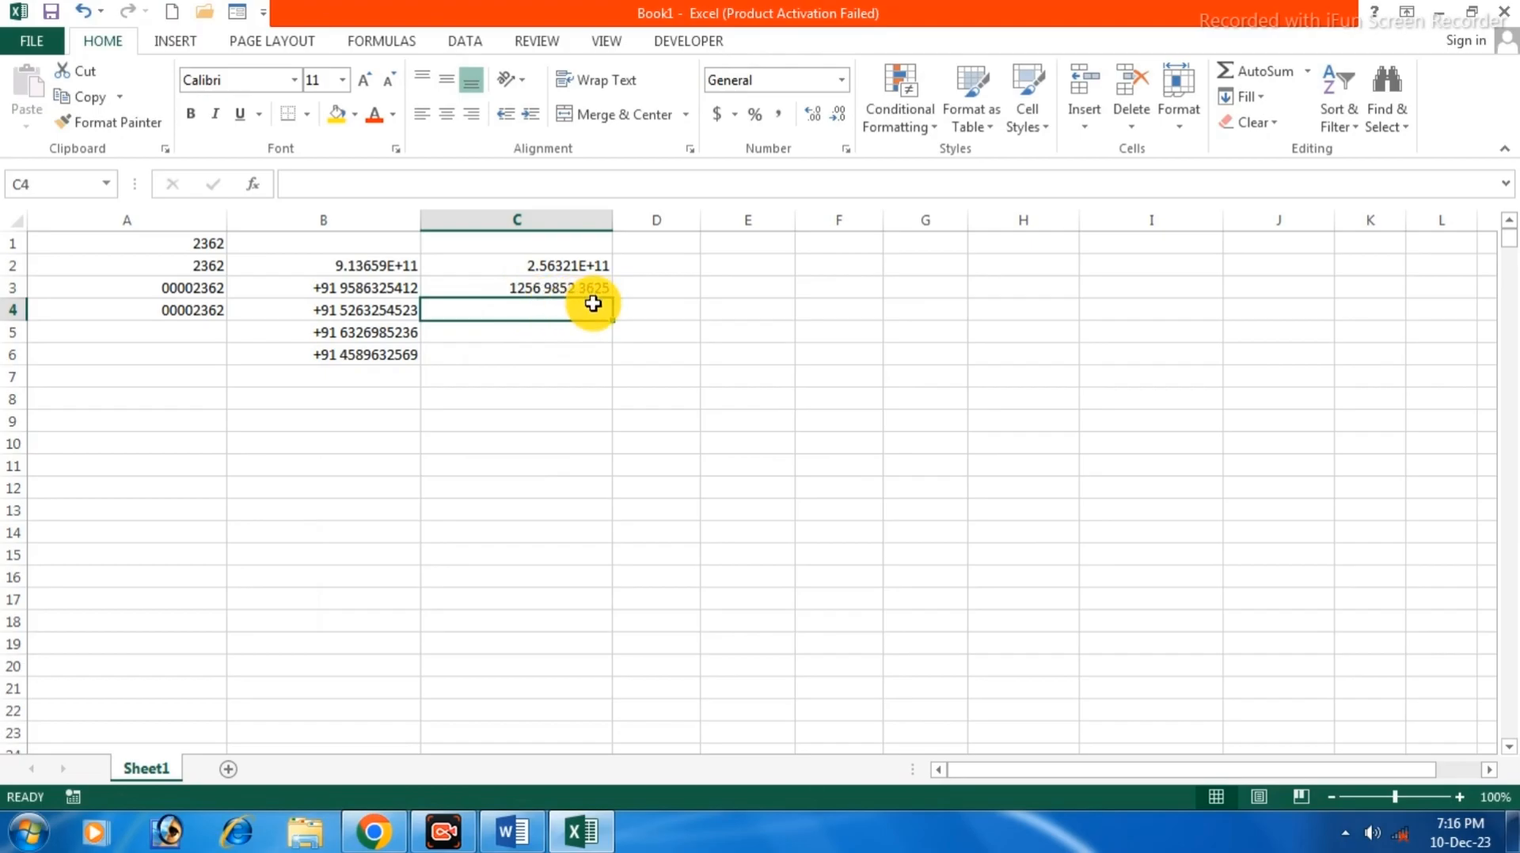
Review C3's custom number format and close Format Cells without changes.
right_click(547, 288)
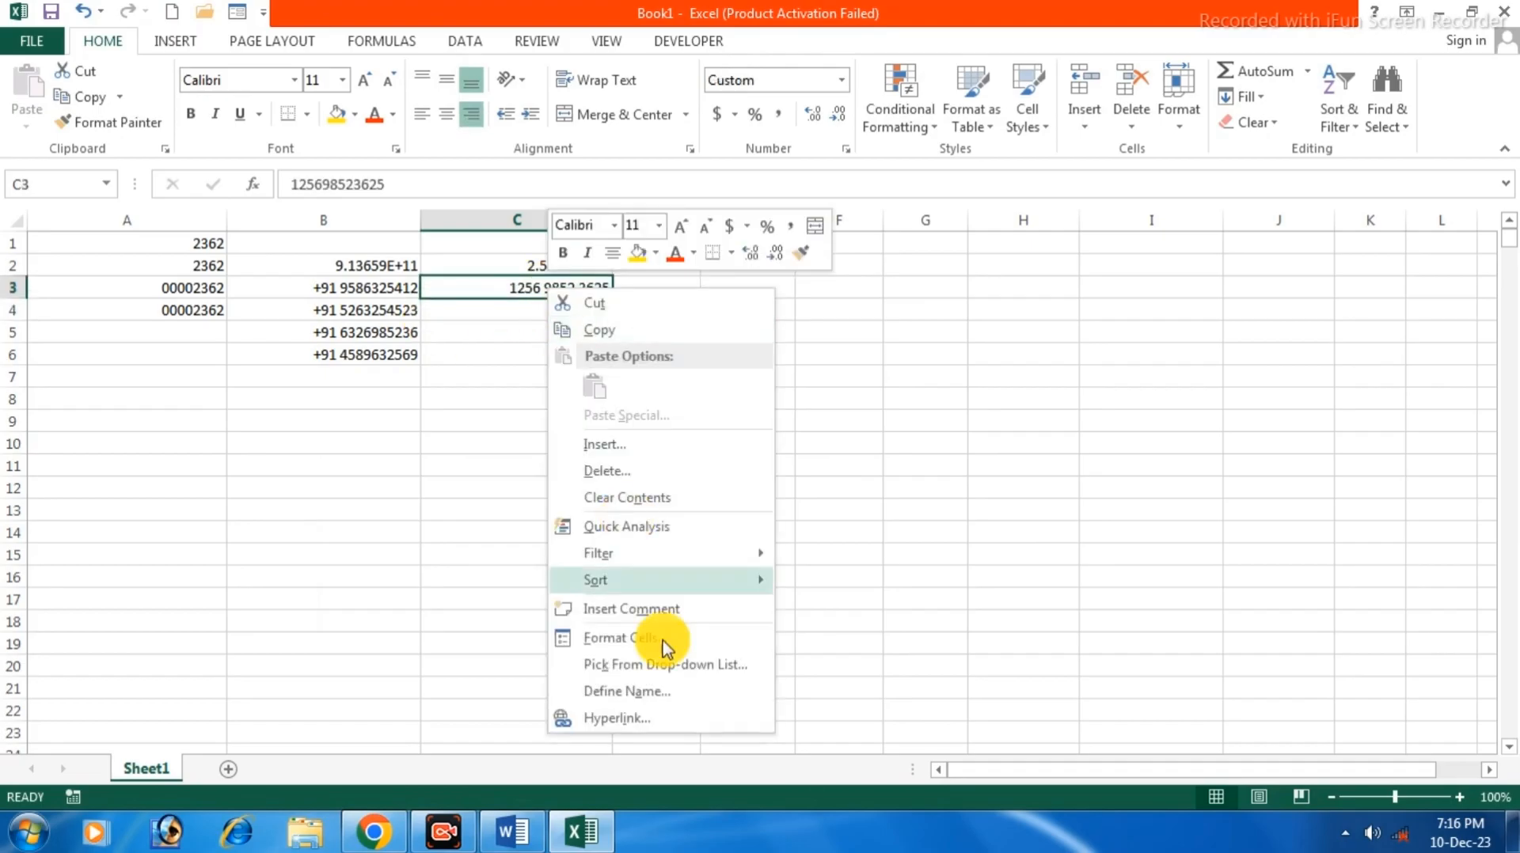
left_click(601, 639)
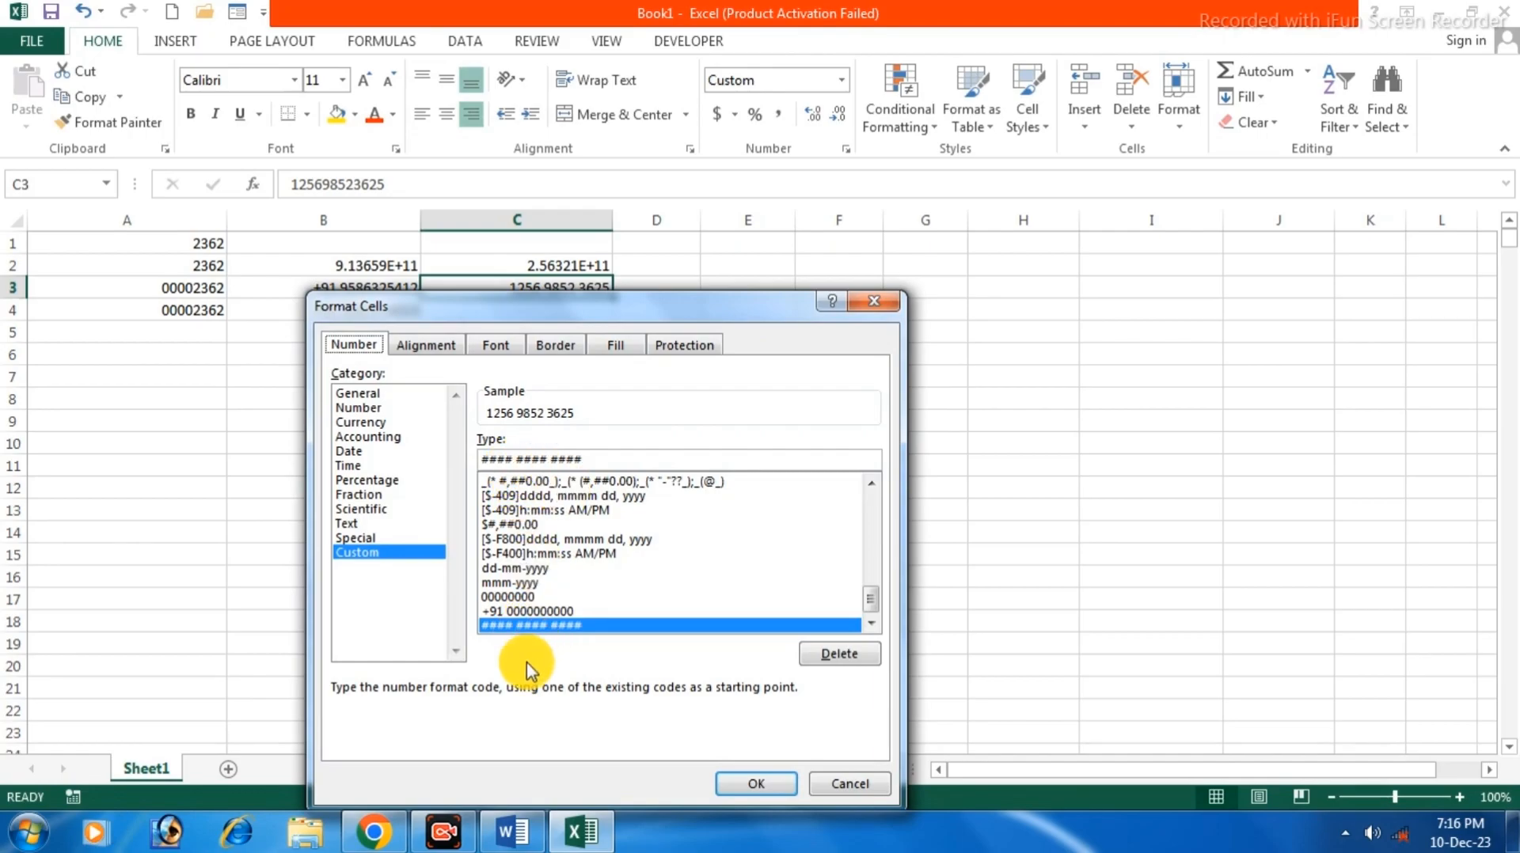
left_click_drag(868, 304, 872, 307)
left_click(871, 307)
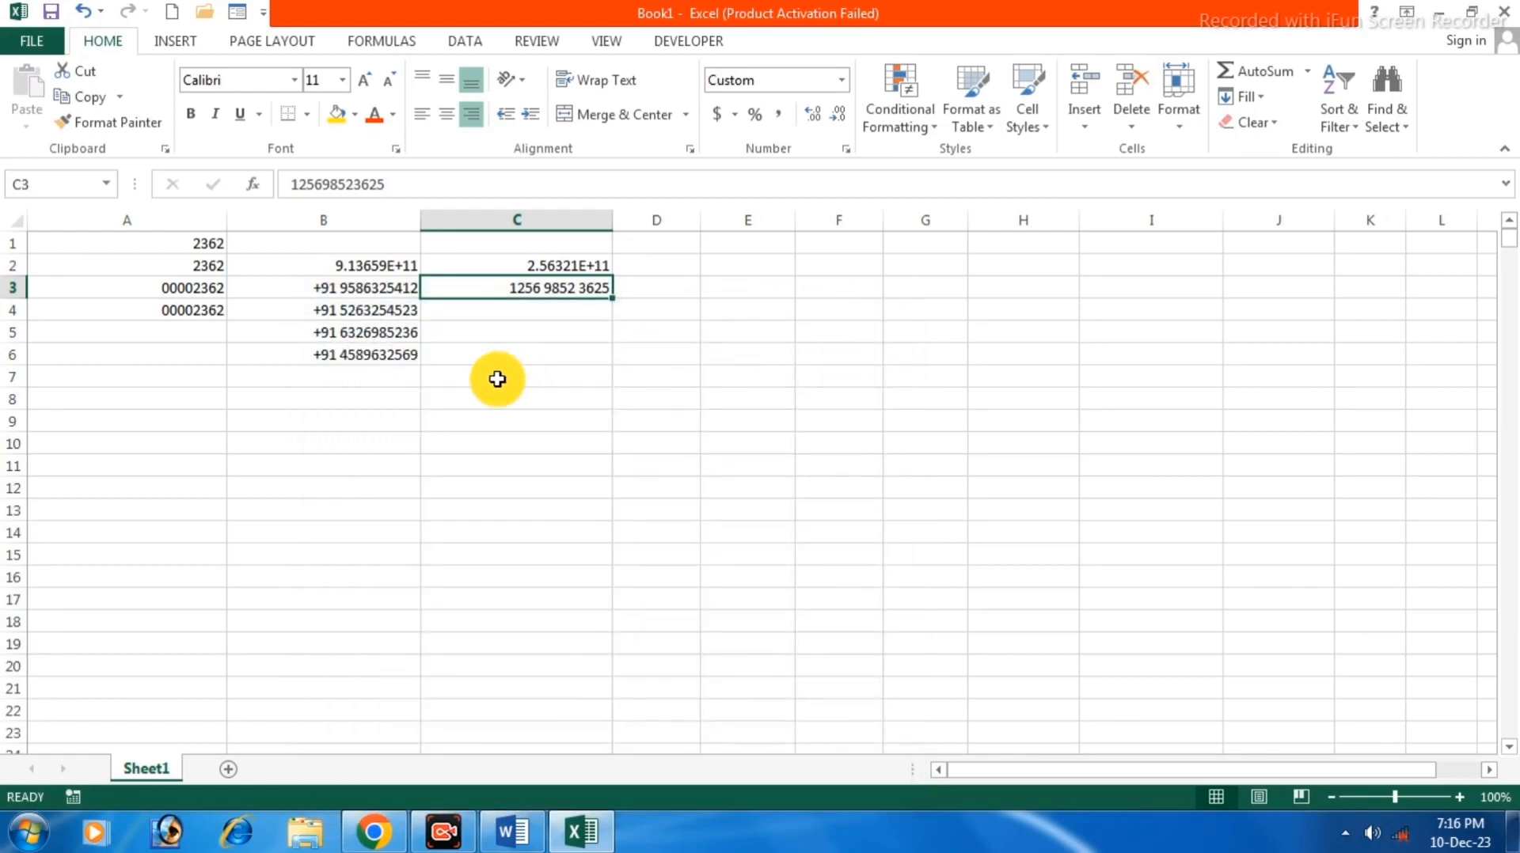
left_click(357, 354)
type("632593")
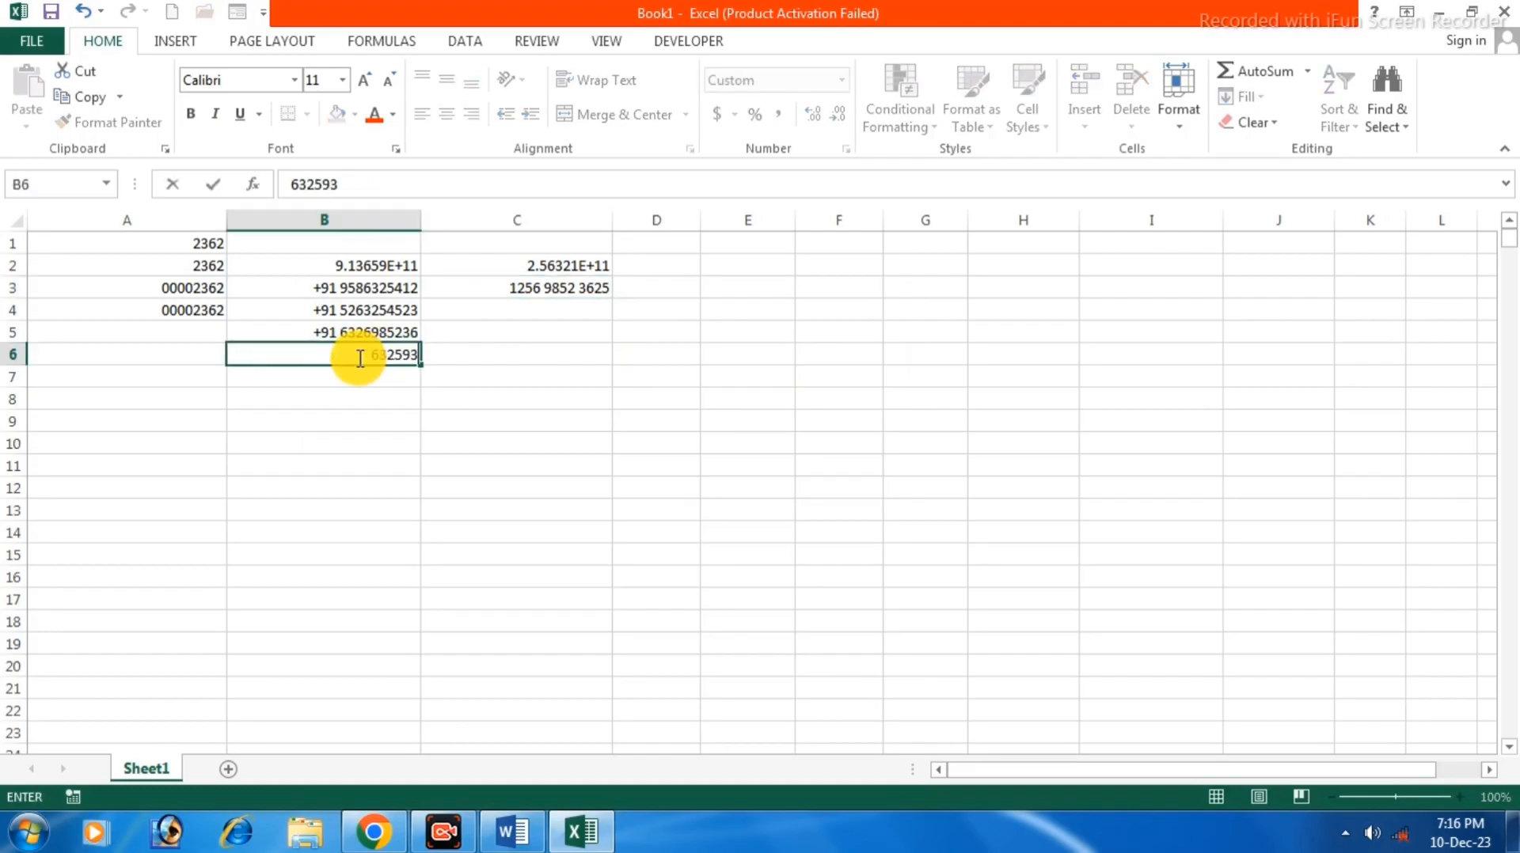
key("Return")
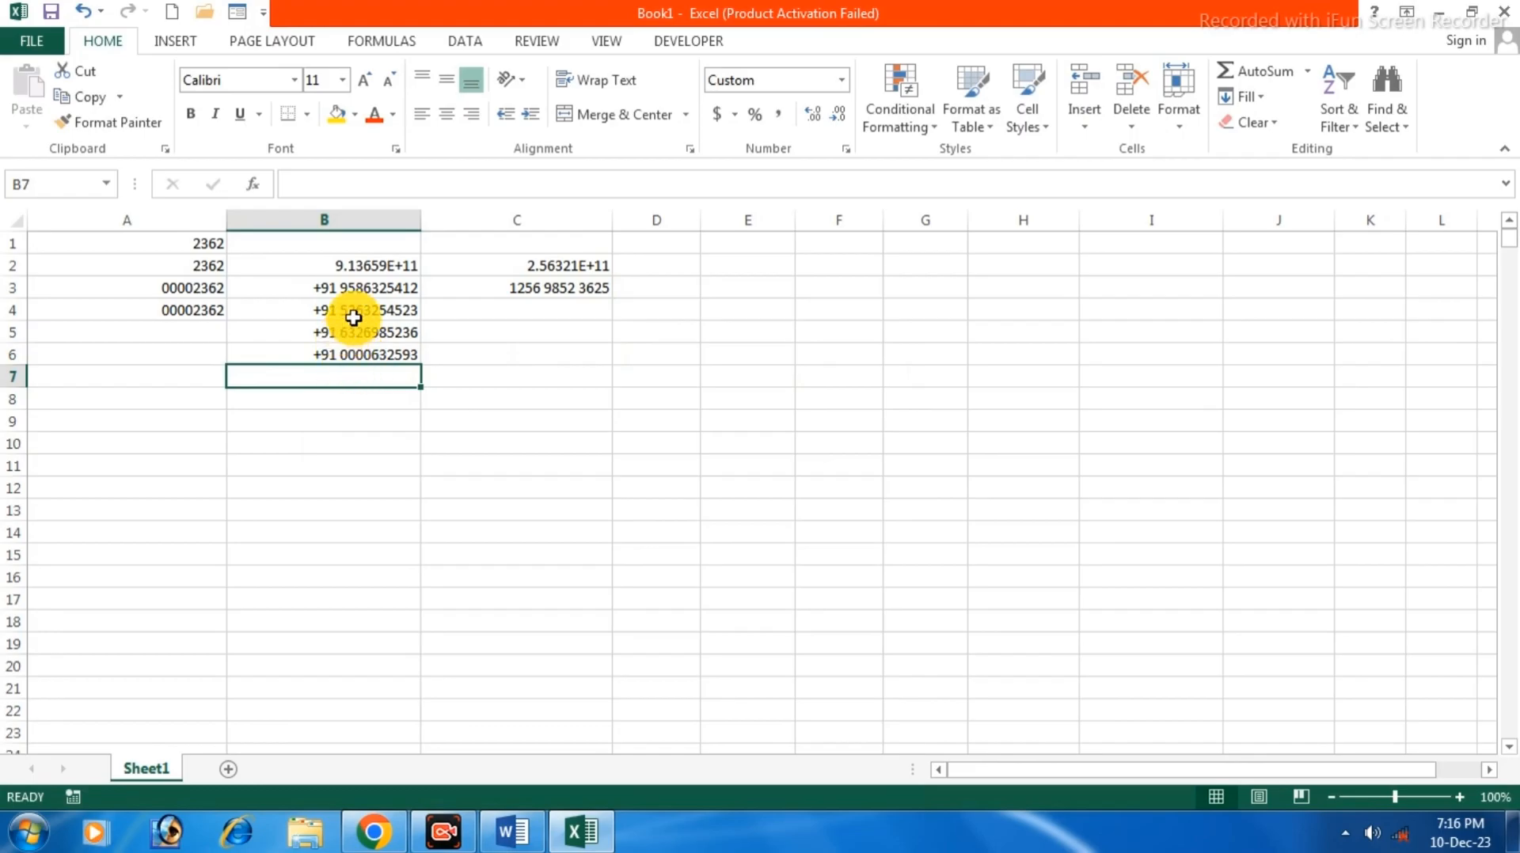
Change B7's custom format to +91 #### so it has no zero padding.
right_click(360, 377)
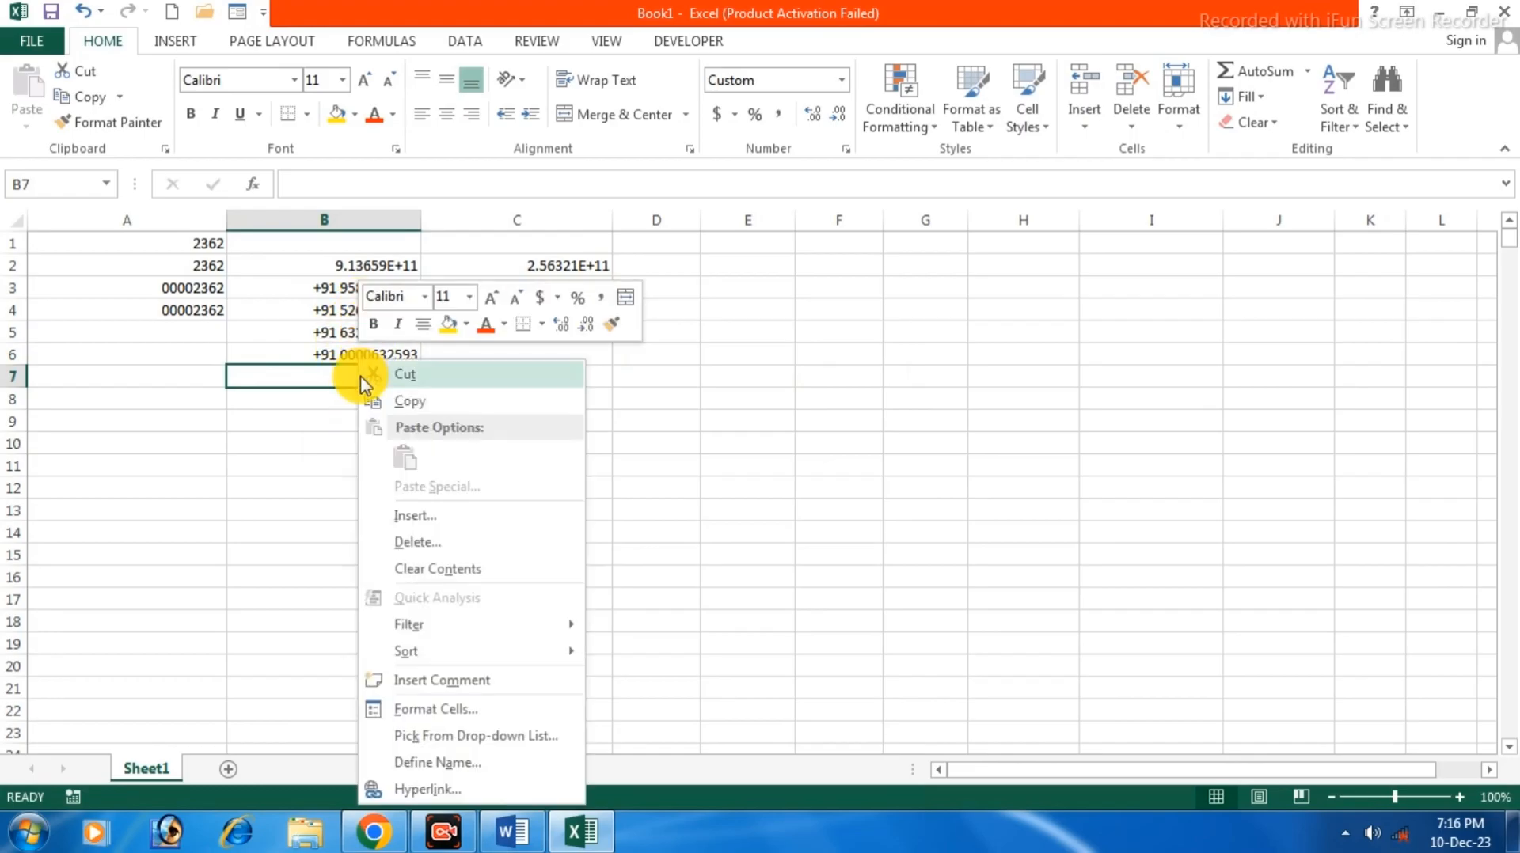
left_click(435, 709)
left_click(406, 459)
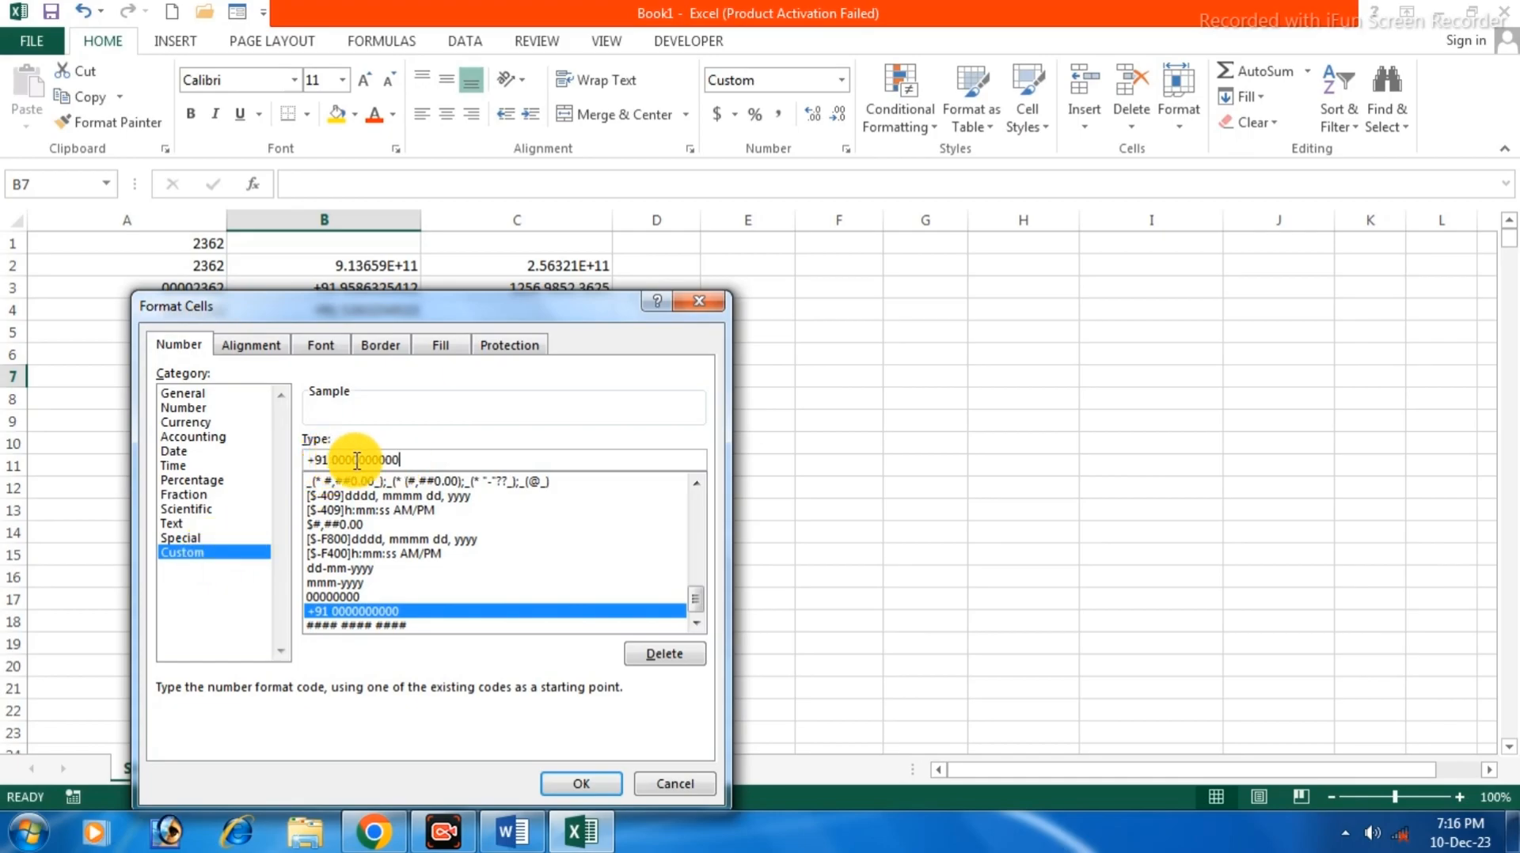
key("BackSpace")
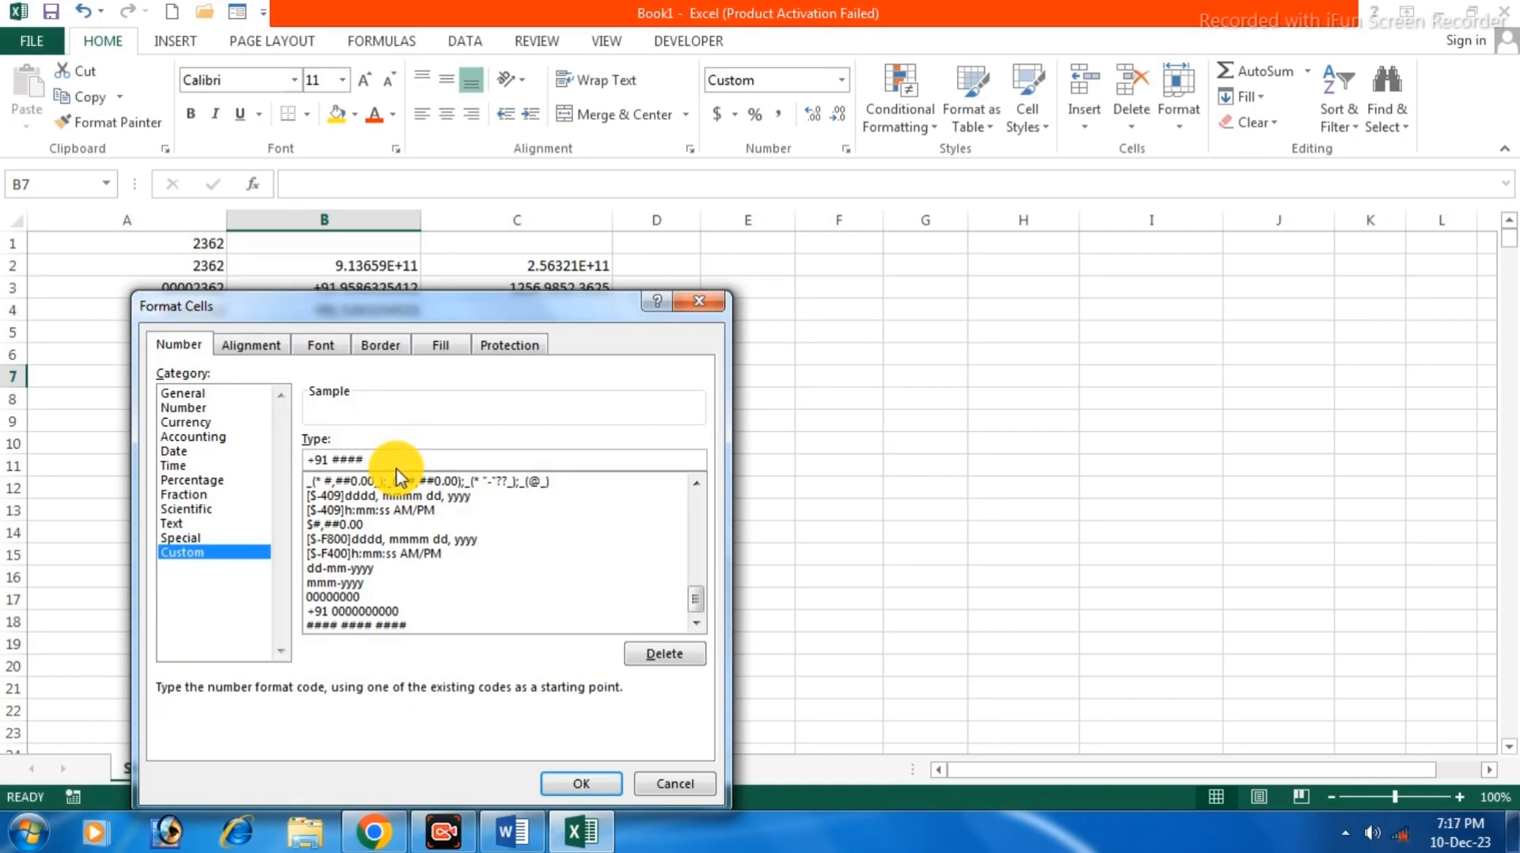
key("Return")
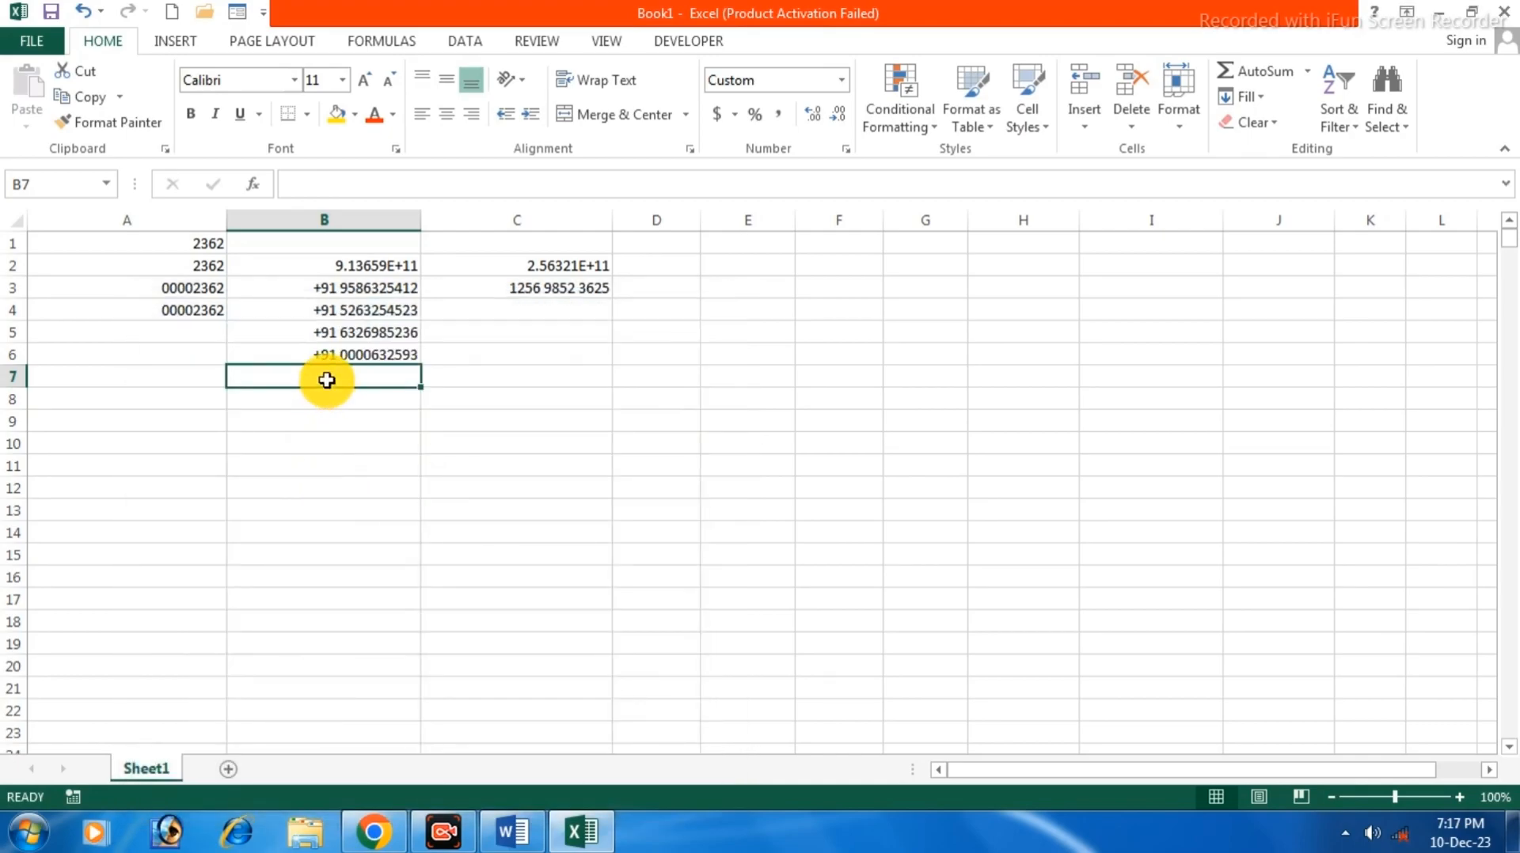
Enter 2133136 in B7 so it shows as +91 2133136.
type("2133136")
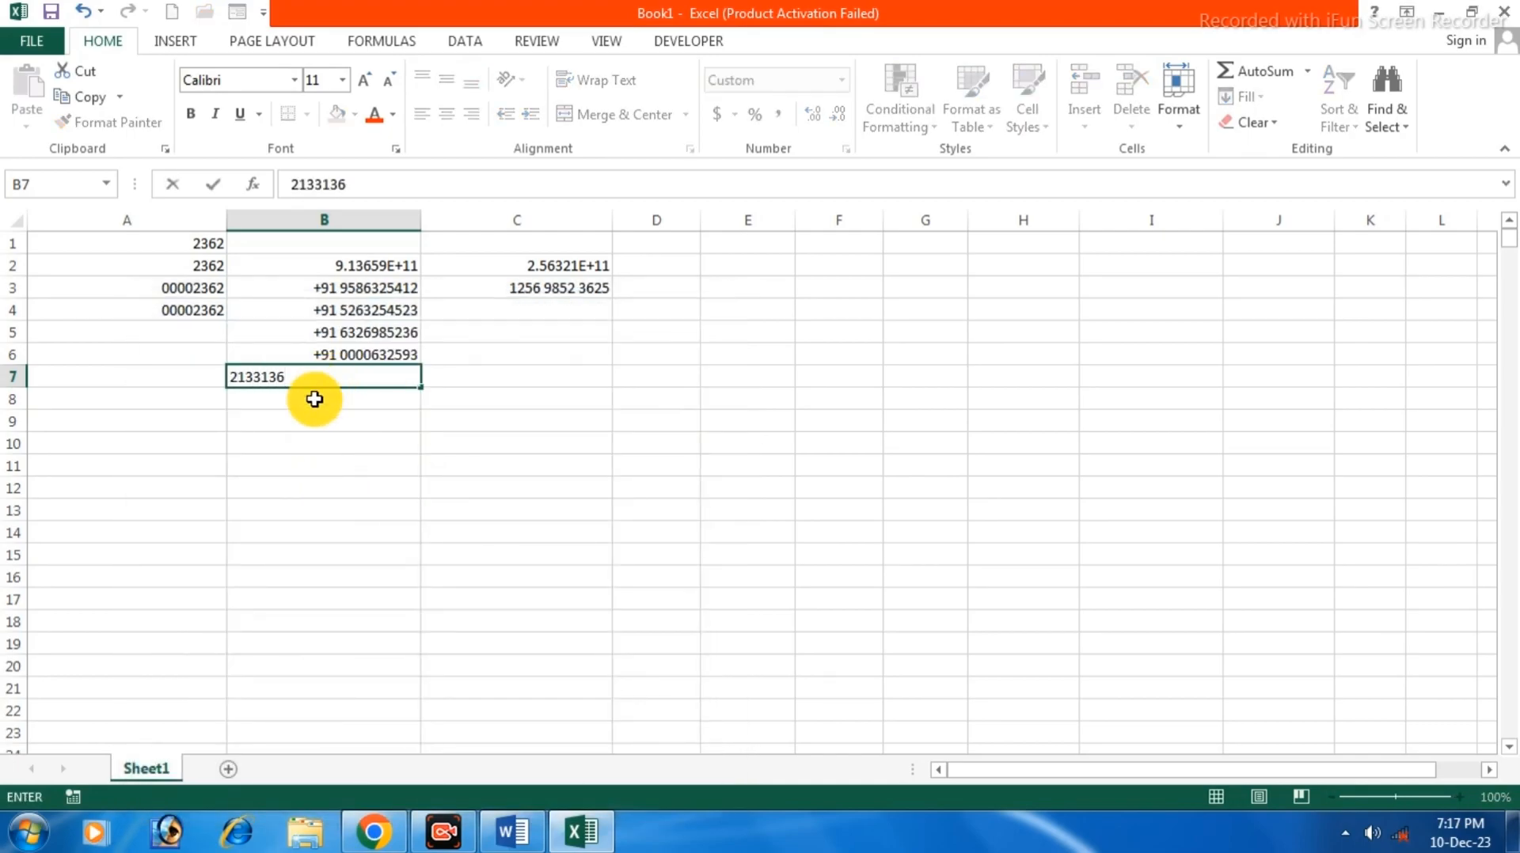
key("Return")
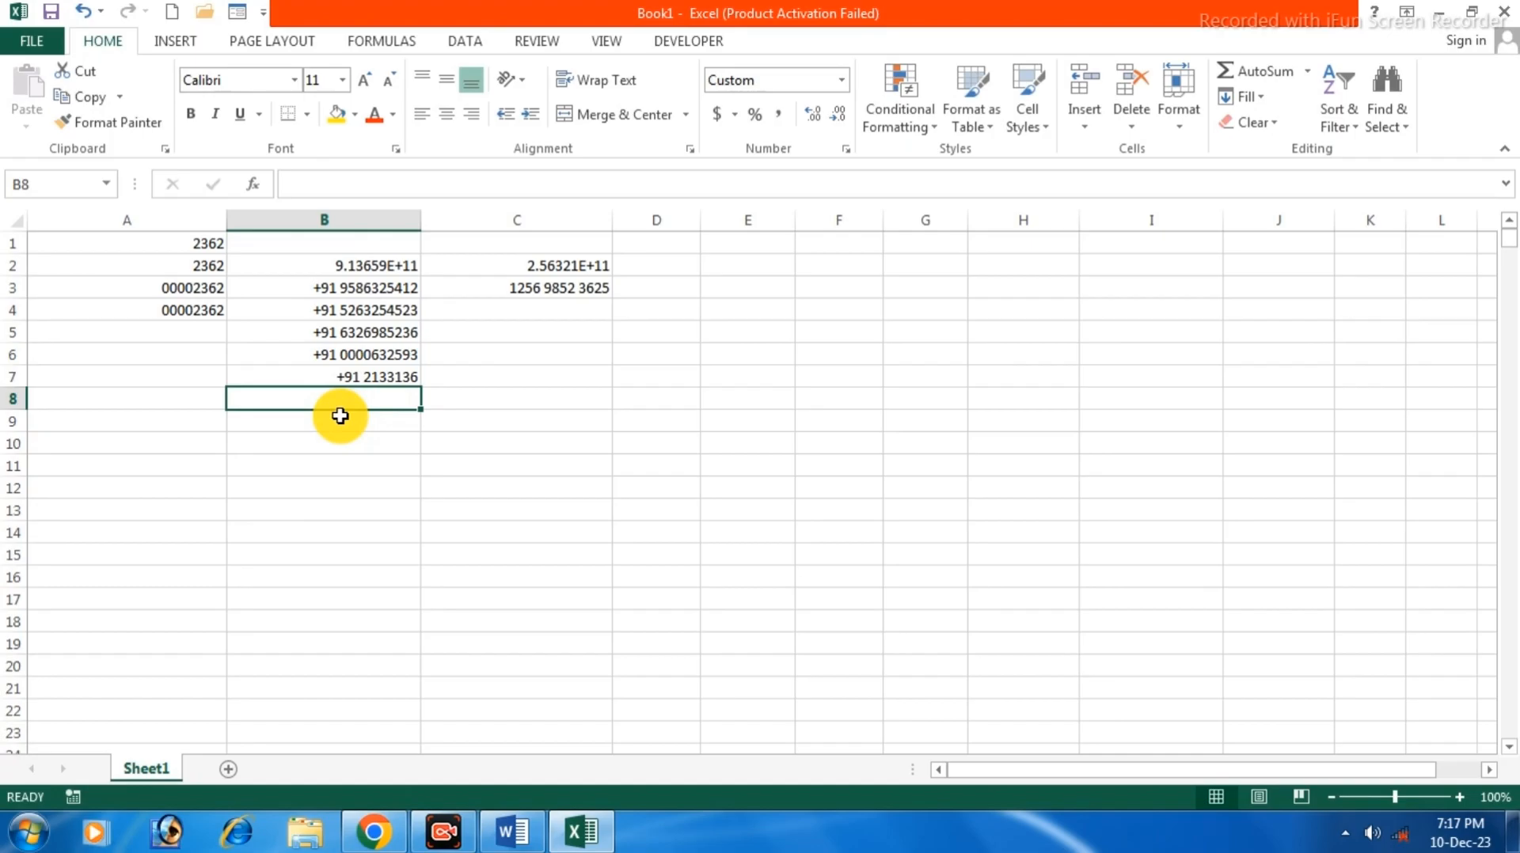
left_click(542, 331)
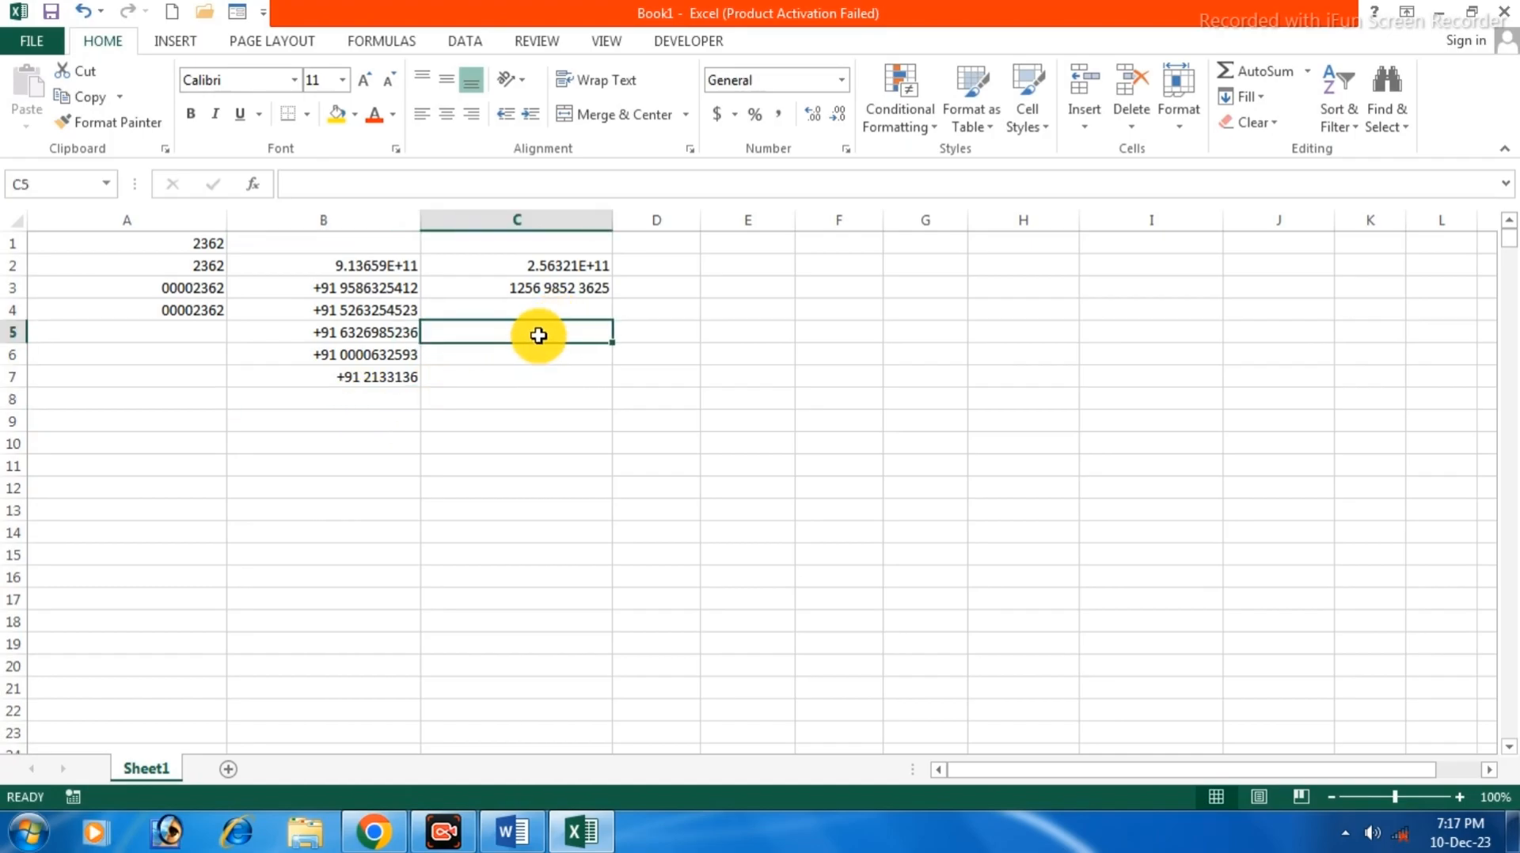
Apply the custom number format ## to C5.
right_click(539, 335)
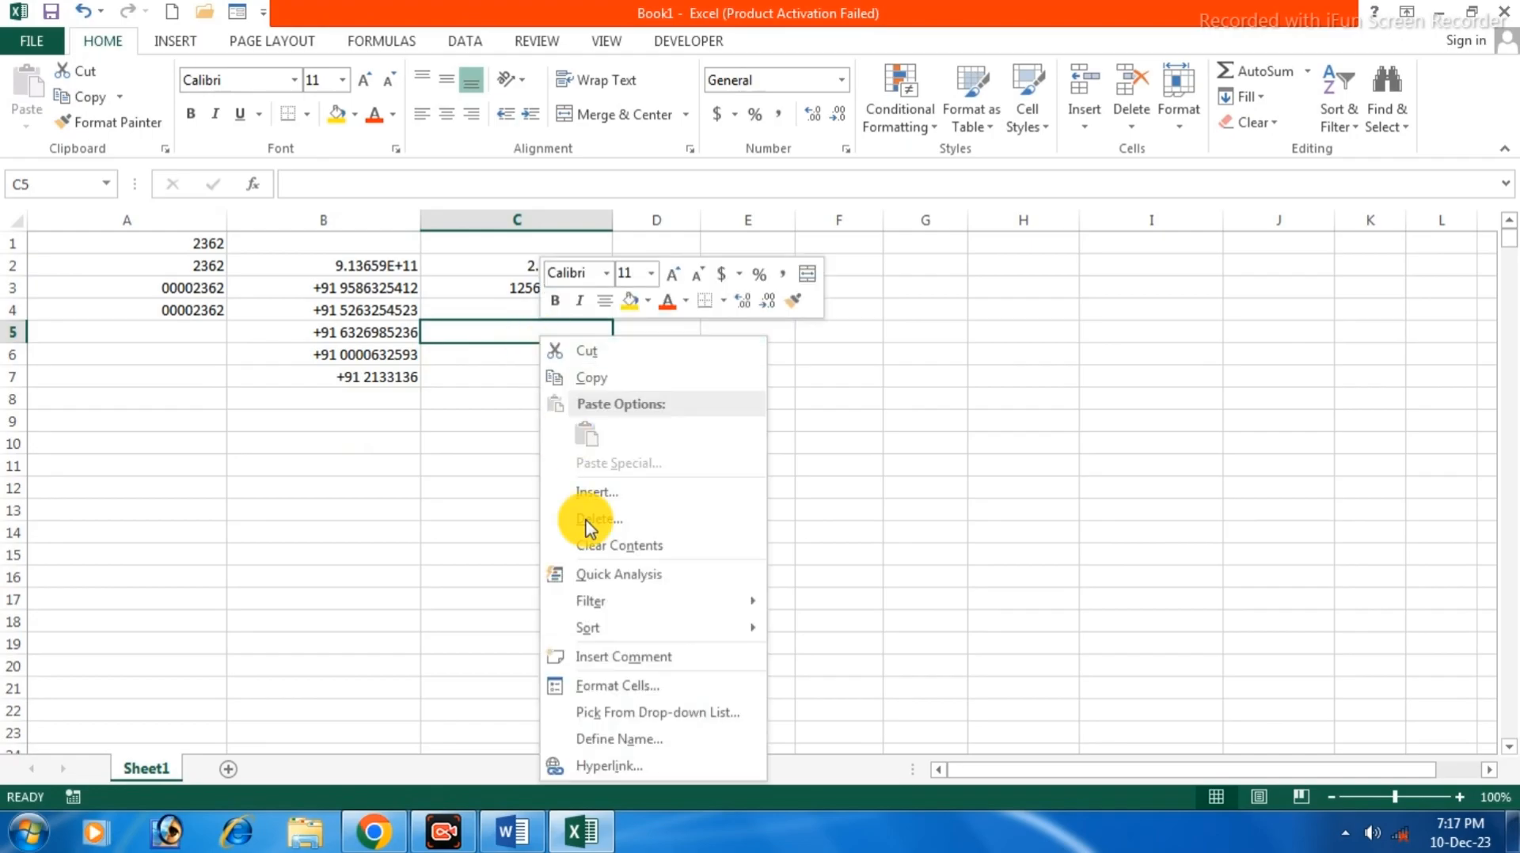
left_click(616, 685)
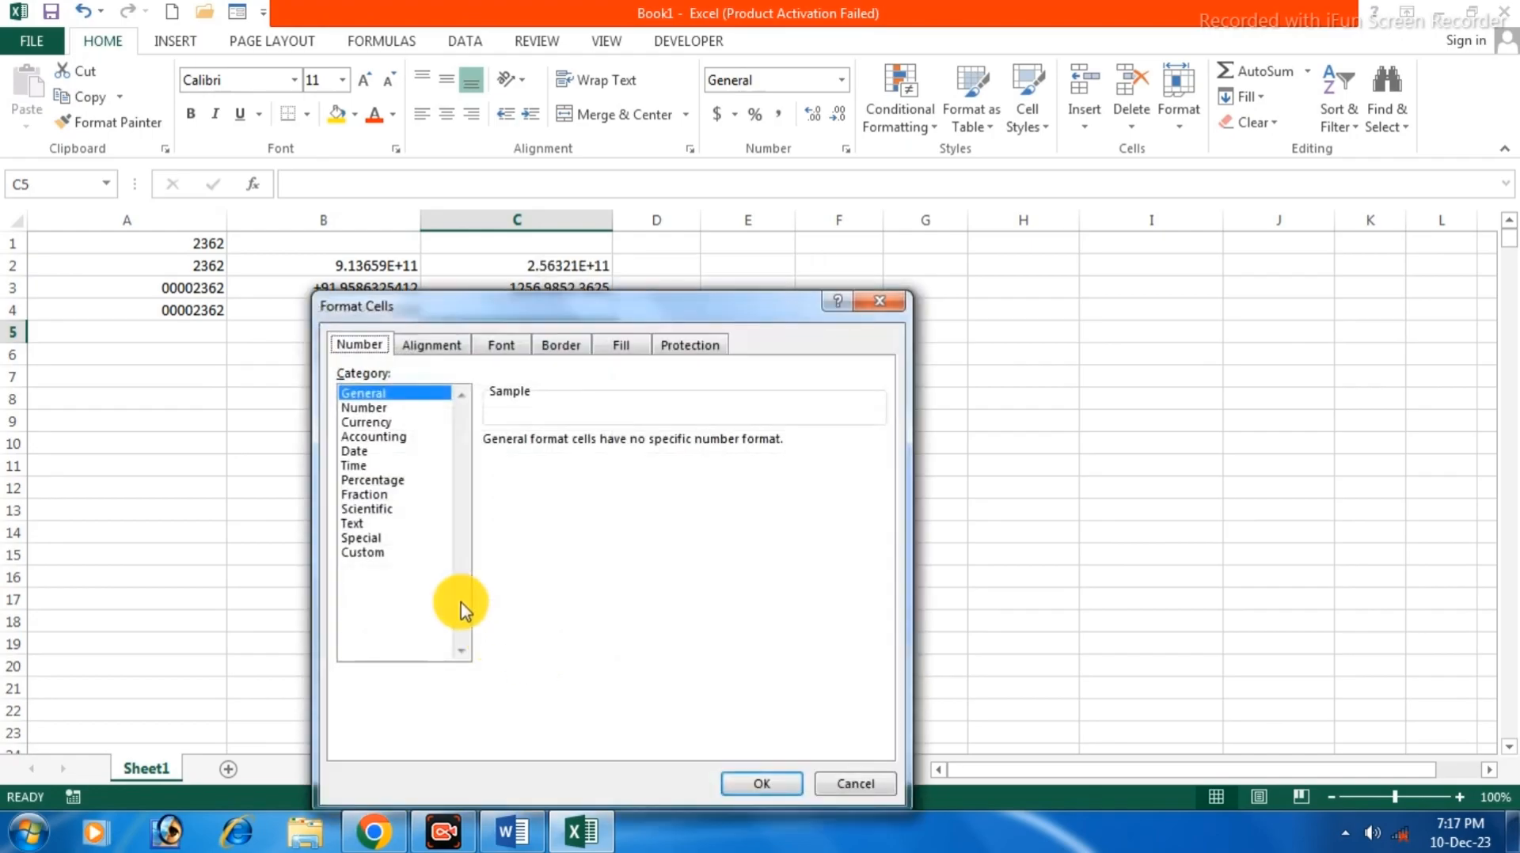
left_click(364, 553)
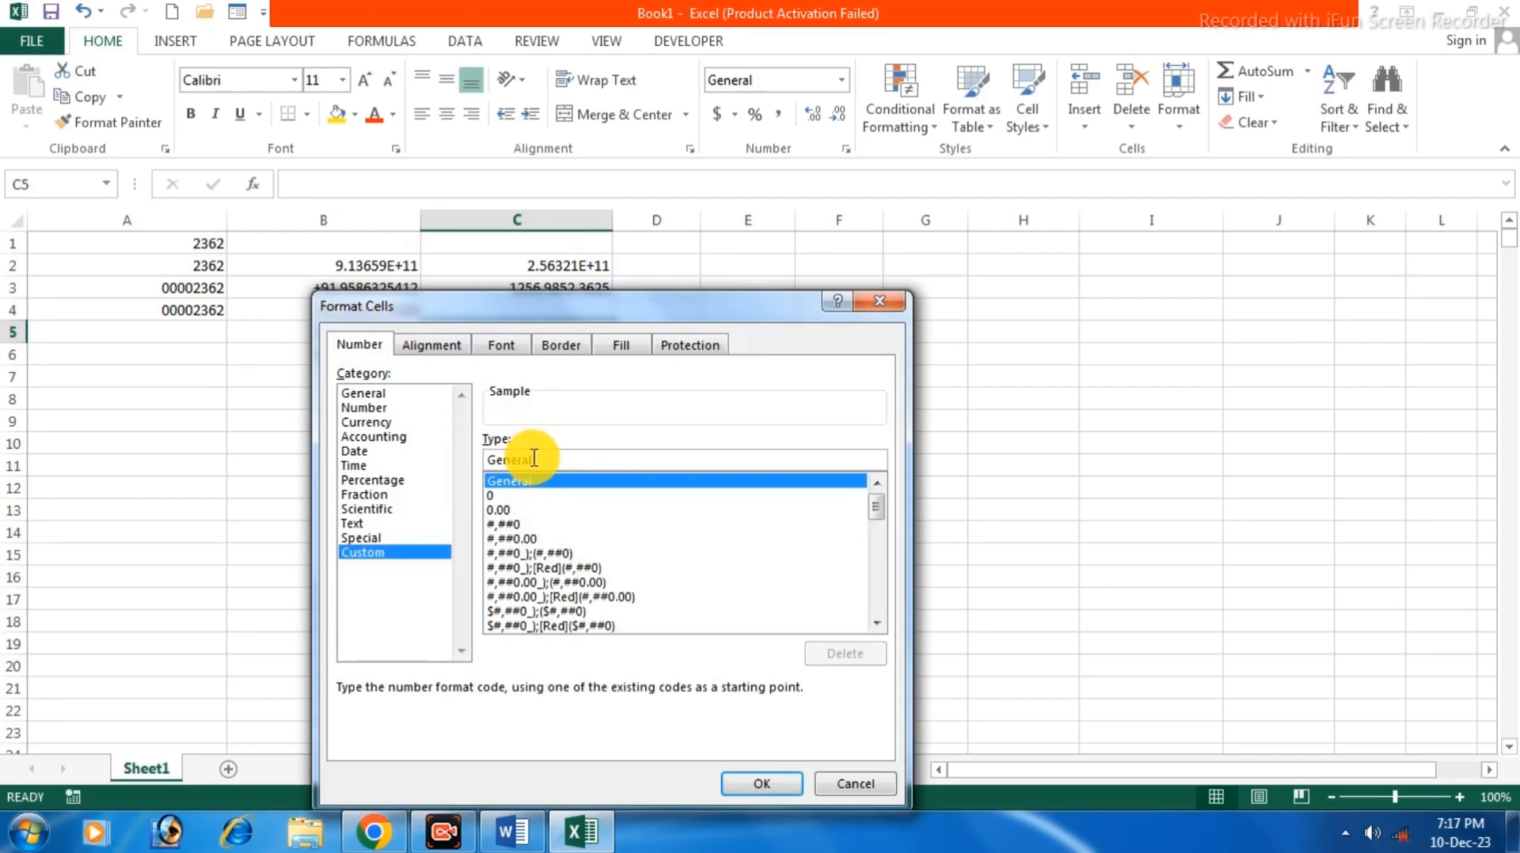
type("##")
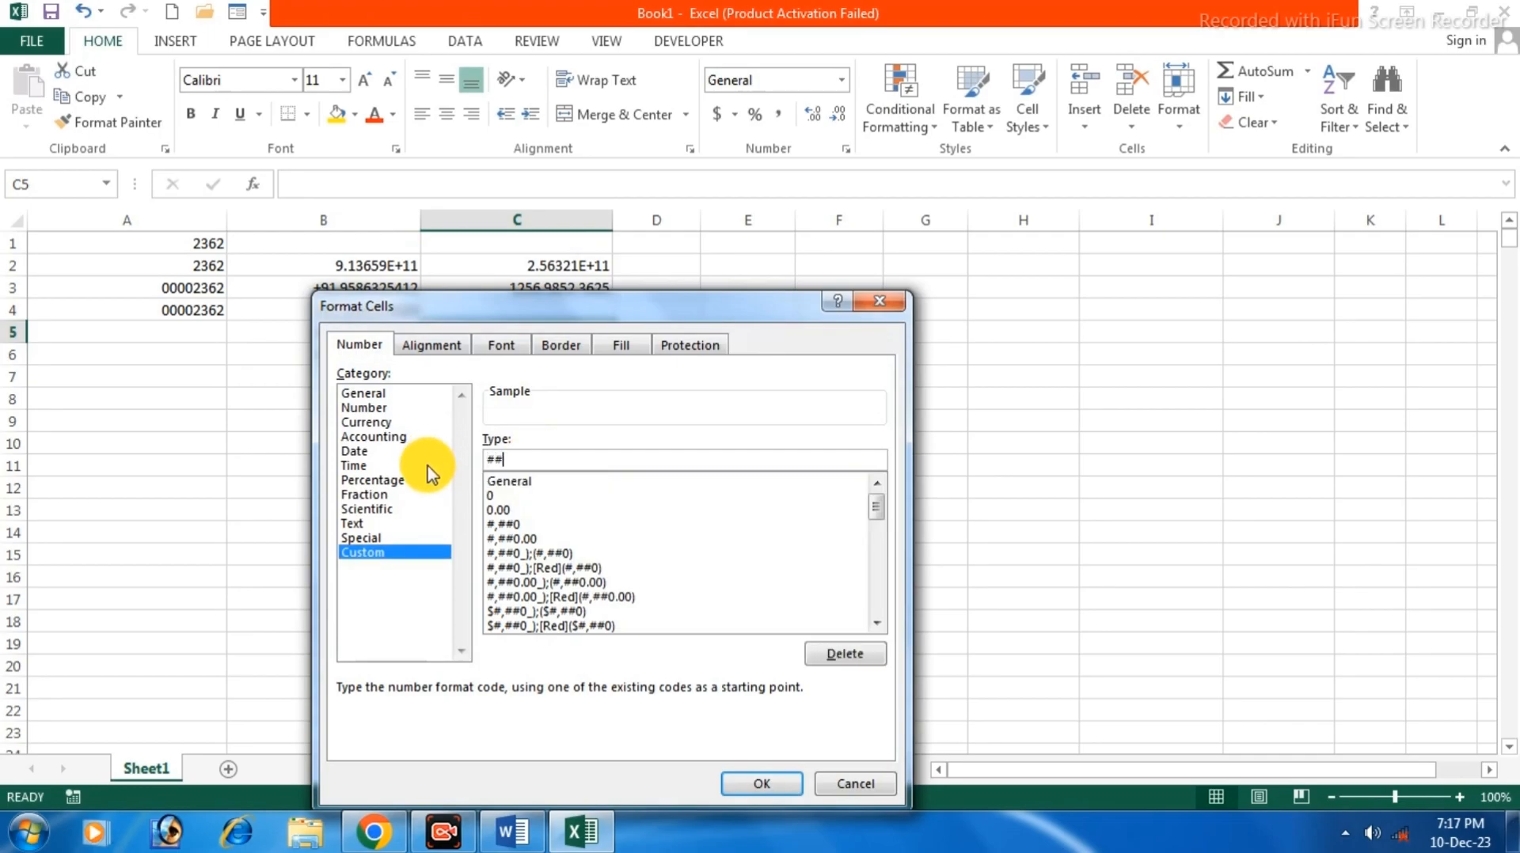
left_click(763, 785)
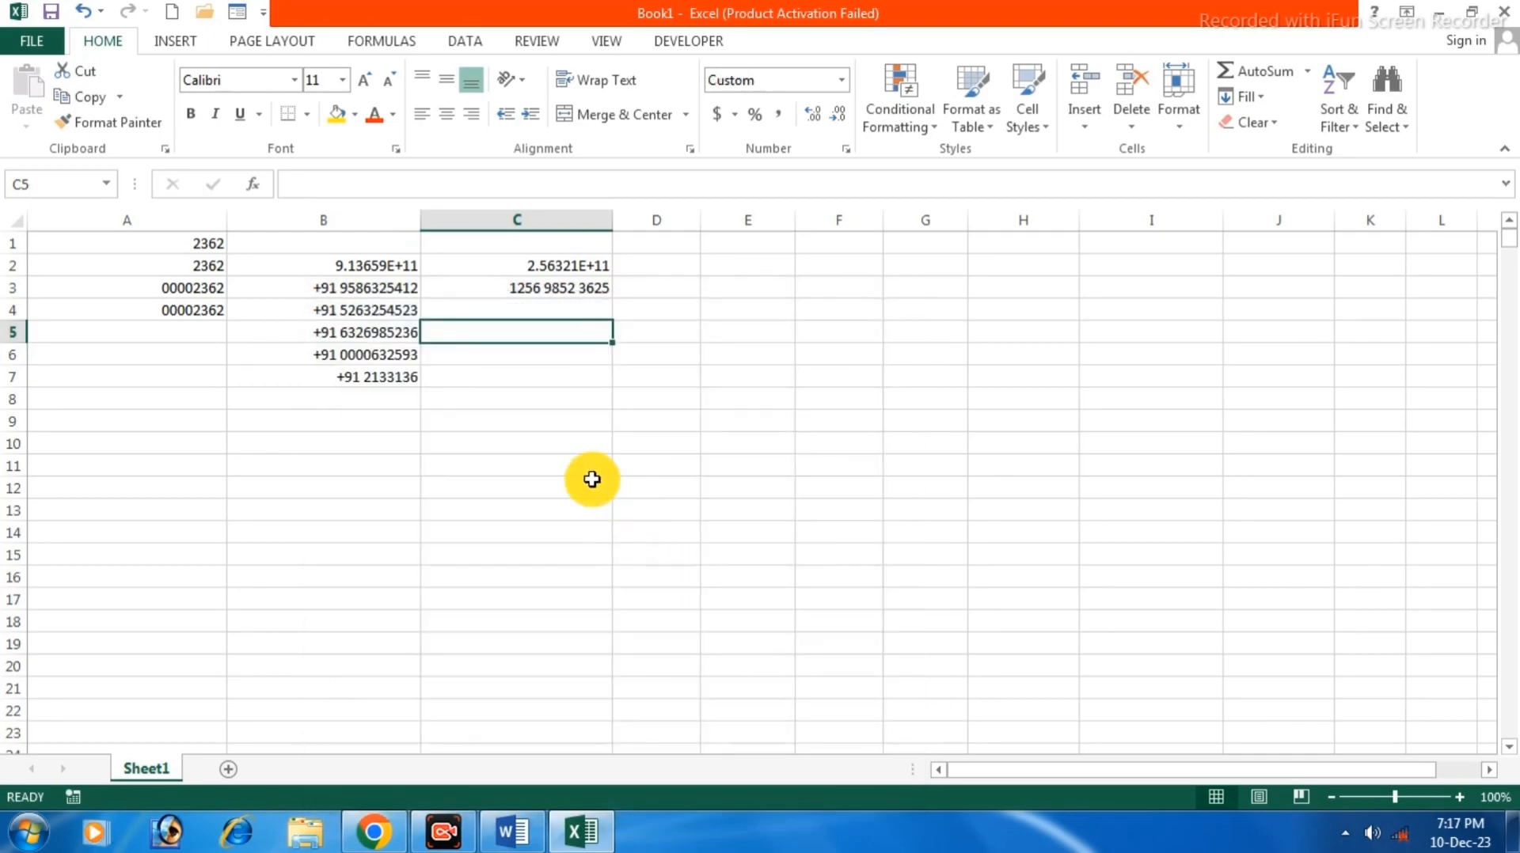
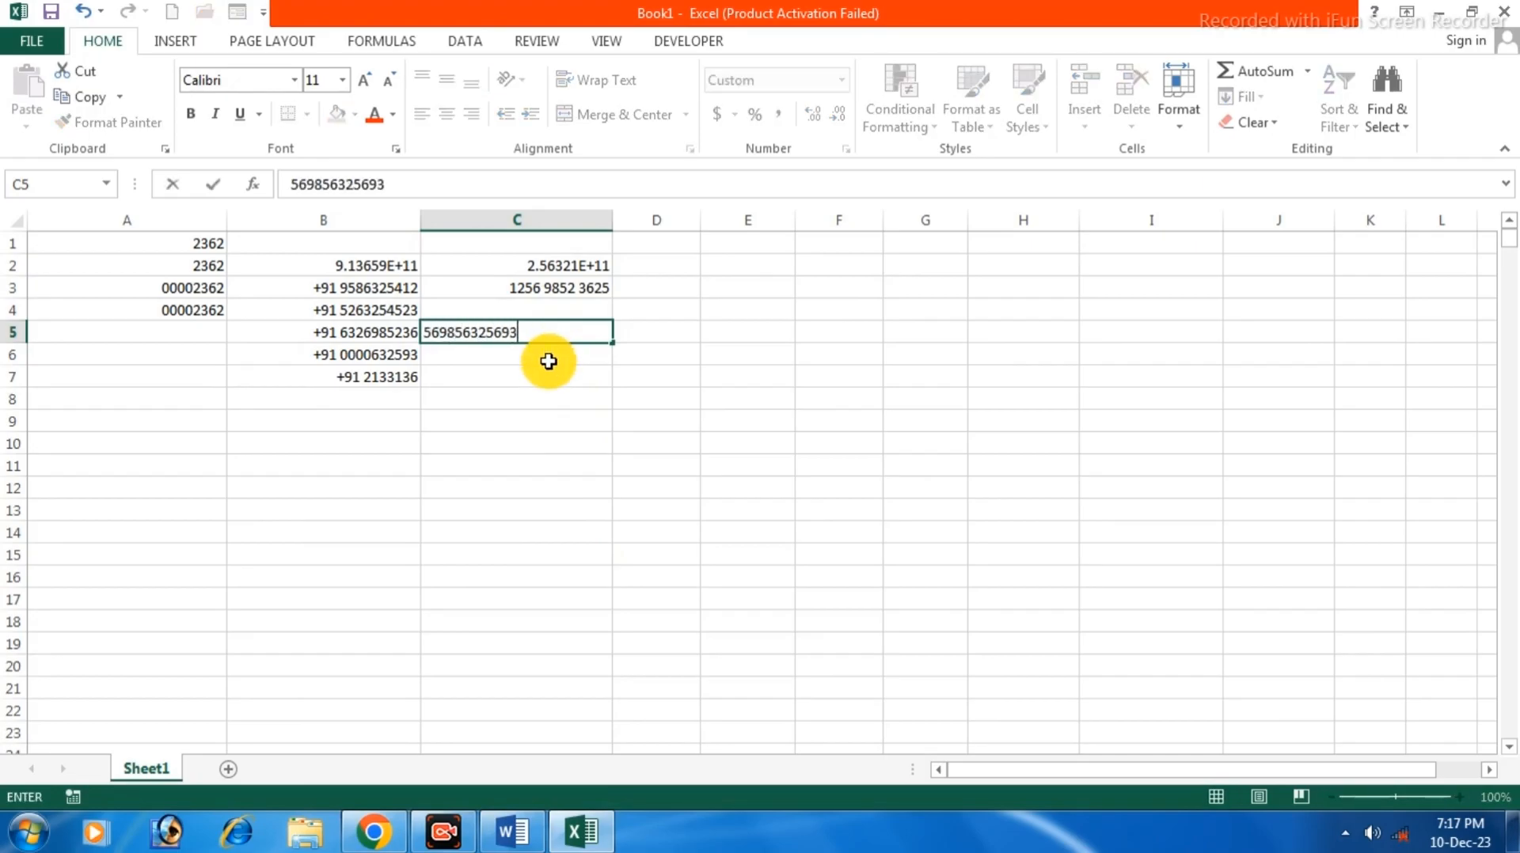
key("Return")
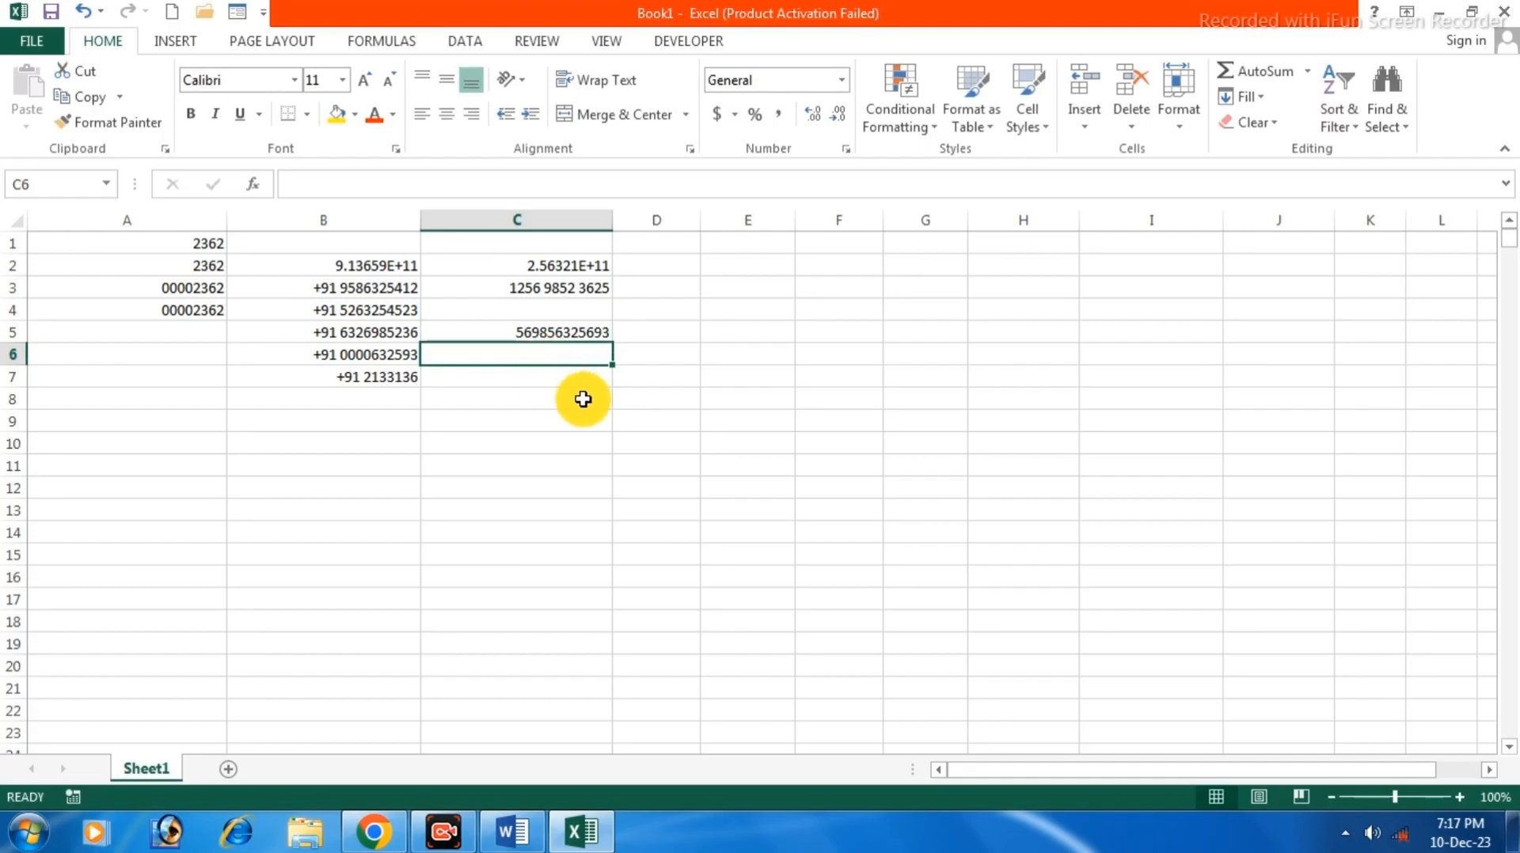
left_click(541, 396)
left_click(534, 375)
left_click(527, 356)
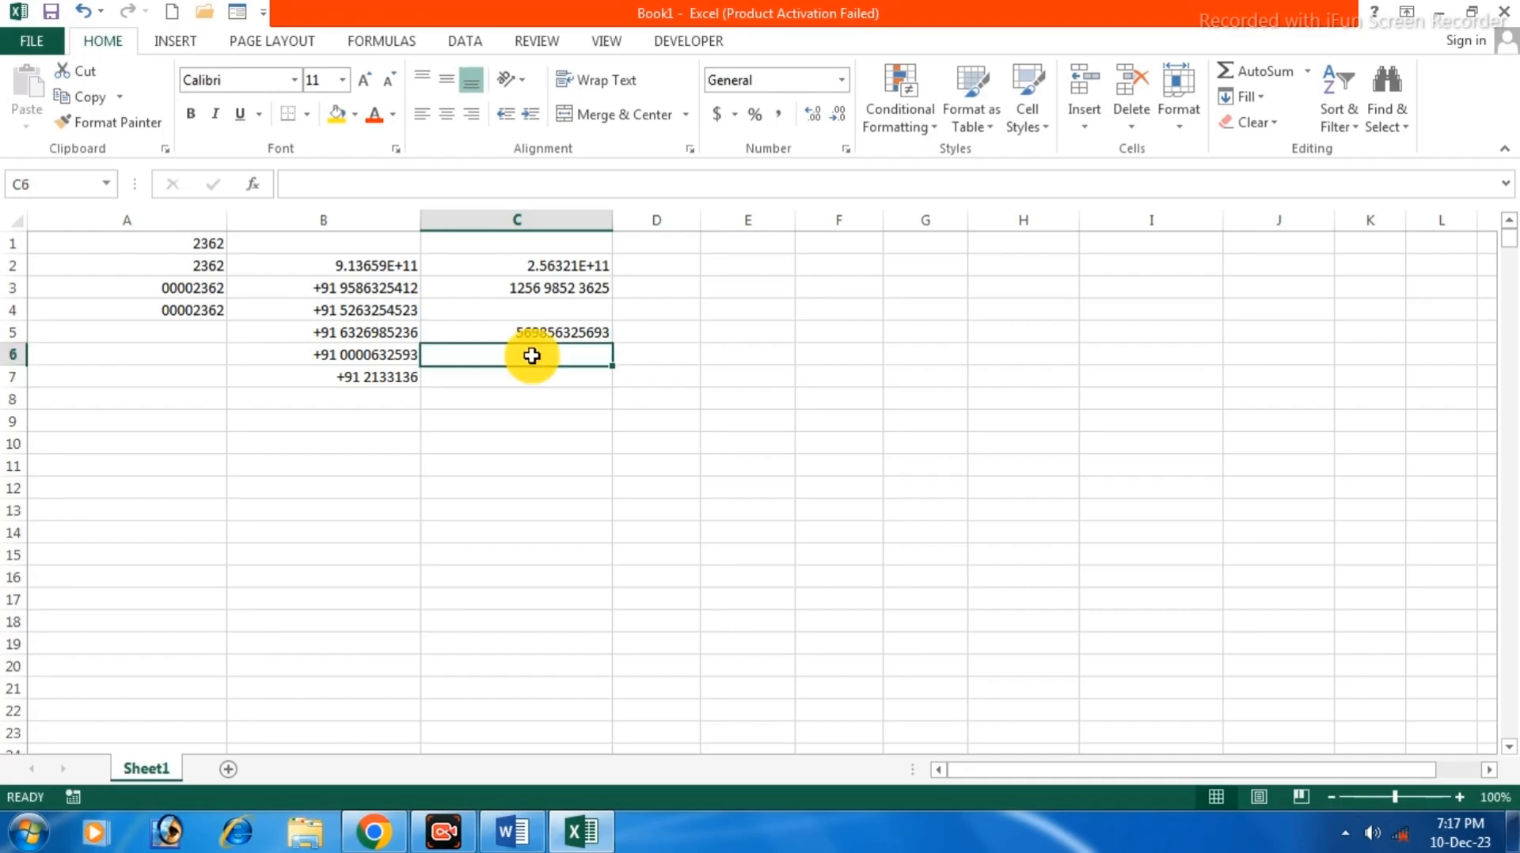
left_click(542, 327)
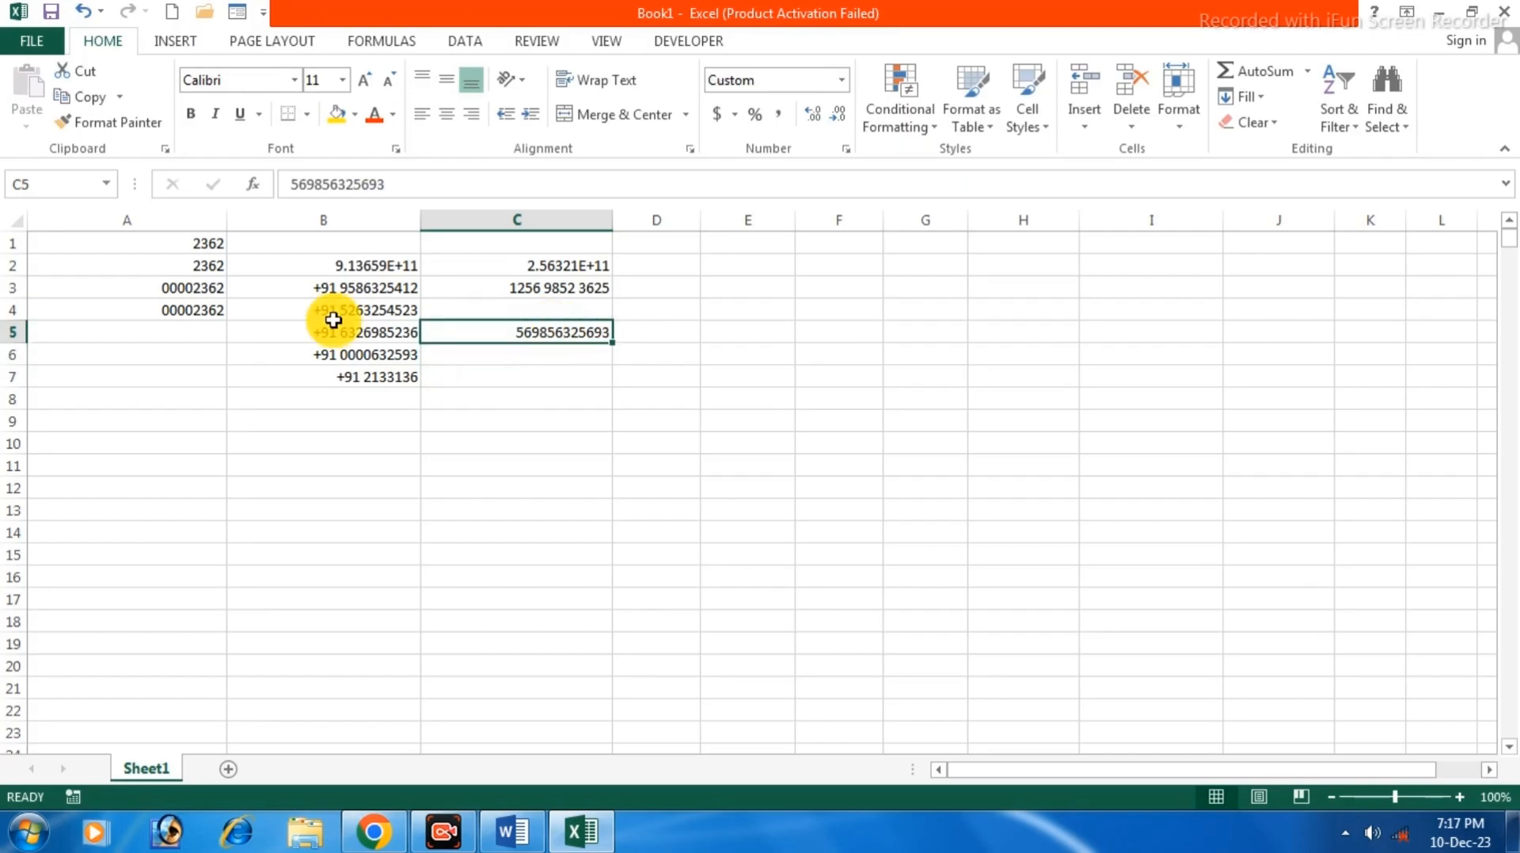
left_click(110, 123)
left_click(538, 356)
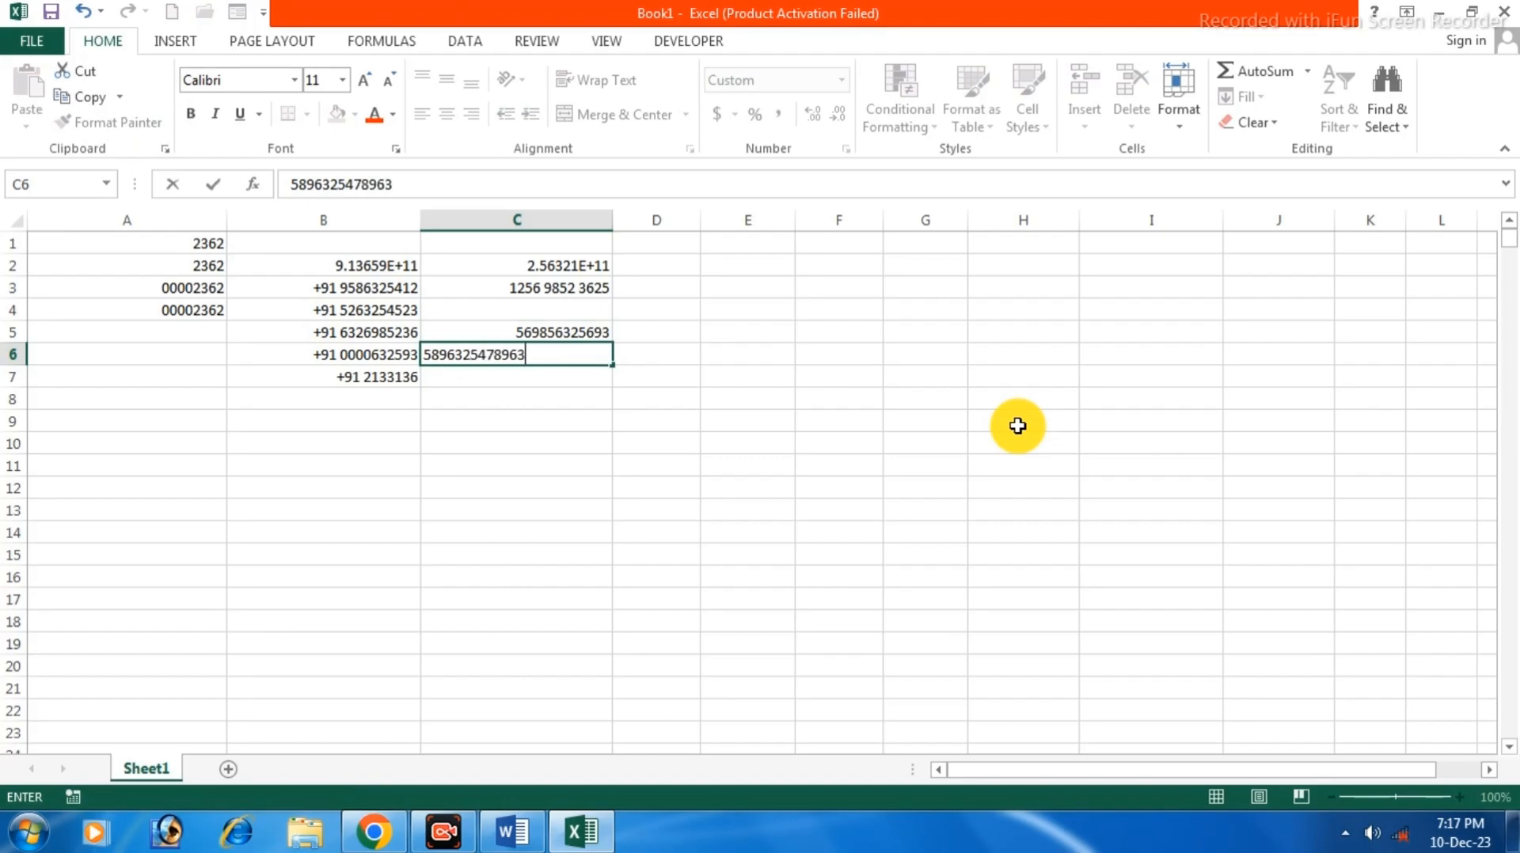
key("Return")
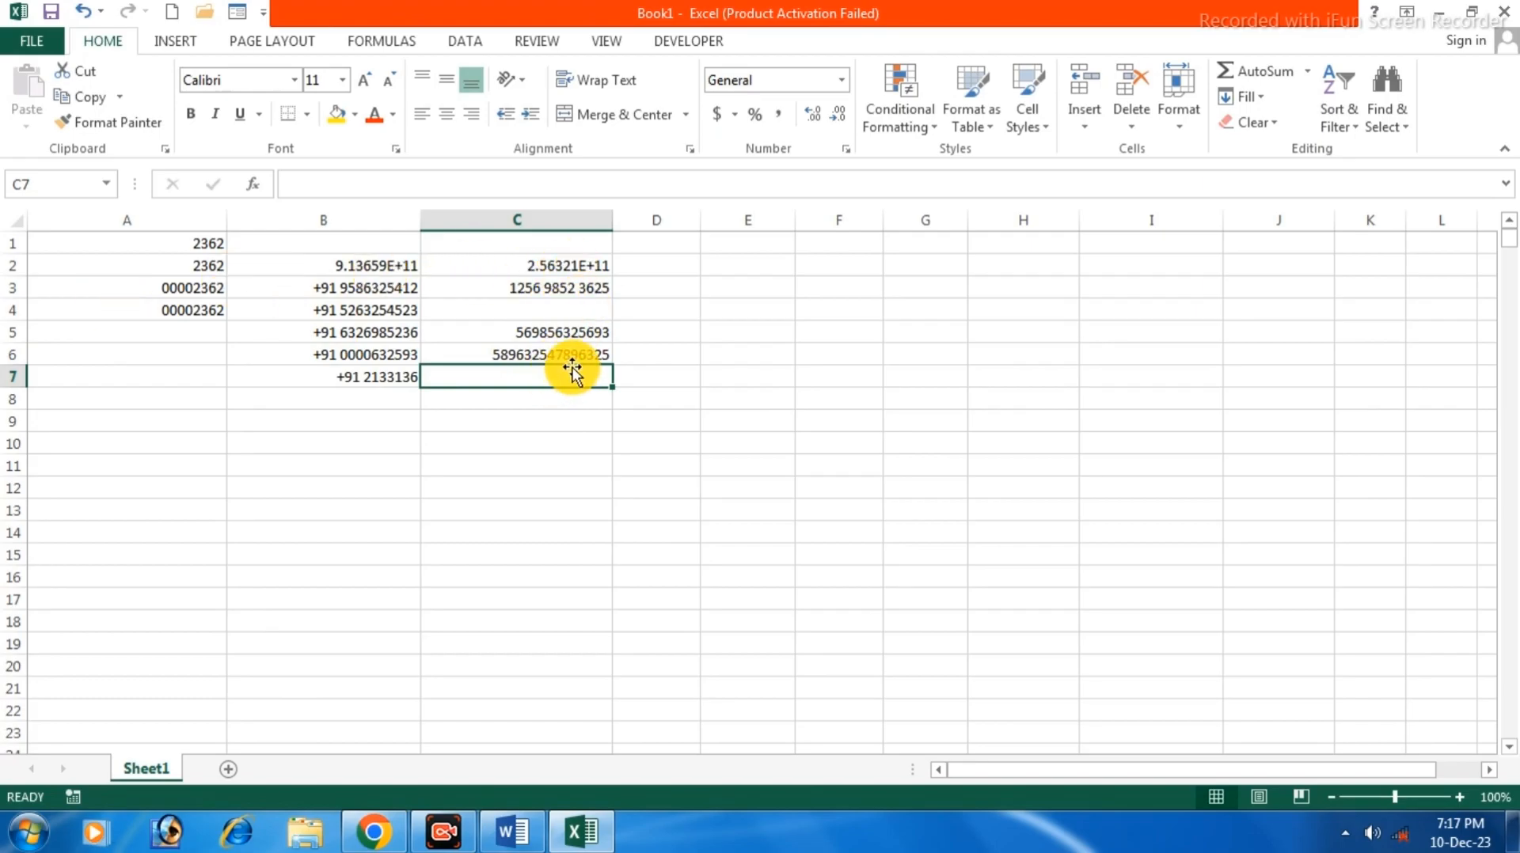
left_click_drag(616, 221, 710, 221)
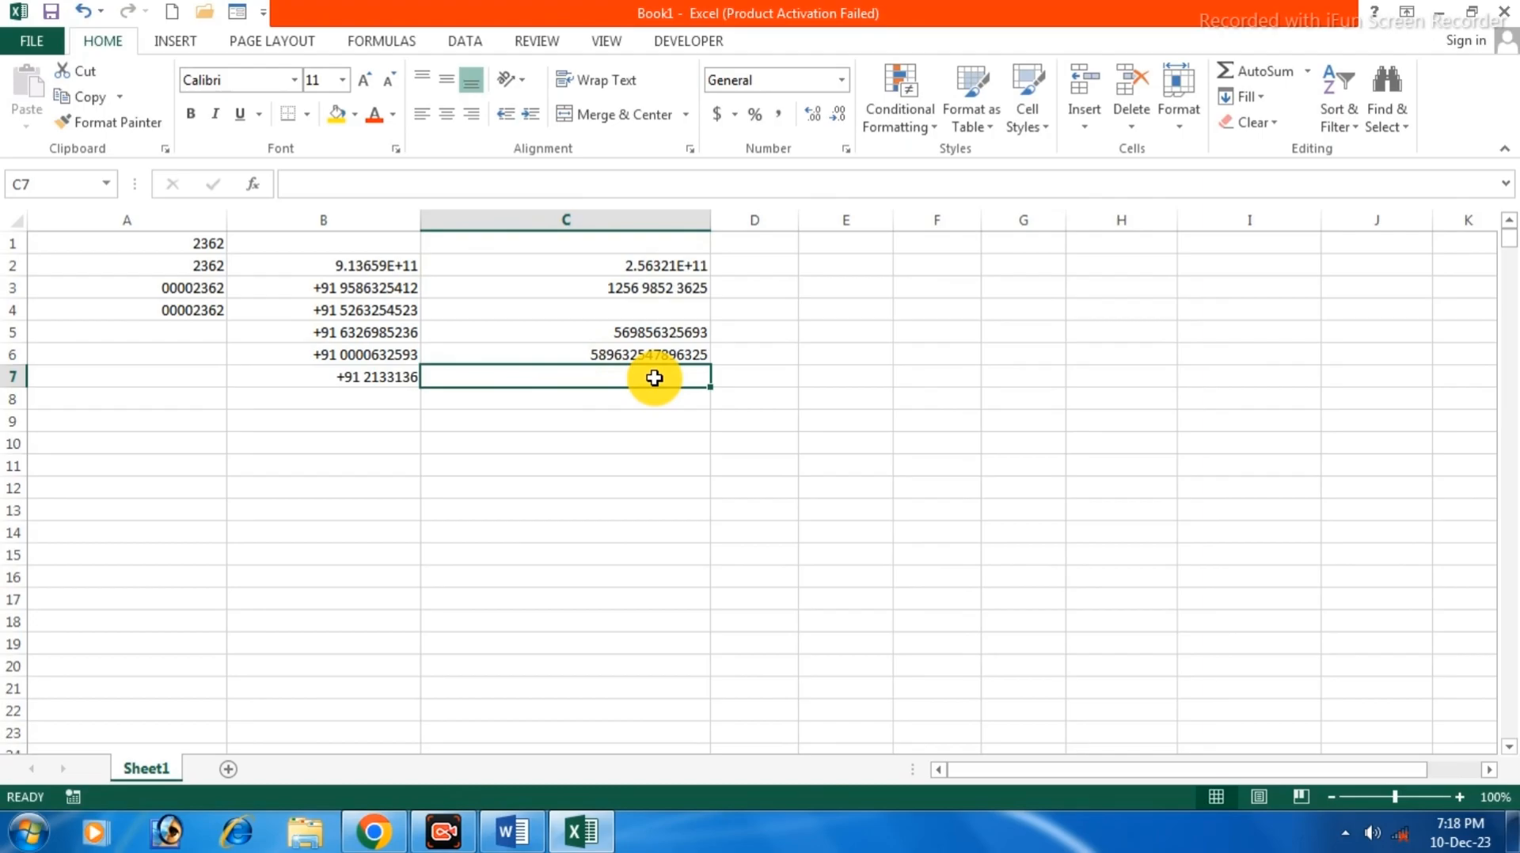
Copy C6's number format onto C7 with Format Painter.
left_click(594, 356)
left_click(119, 122)
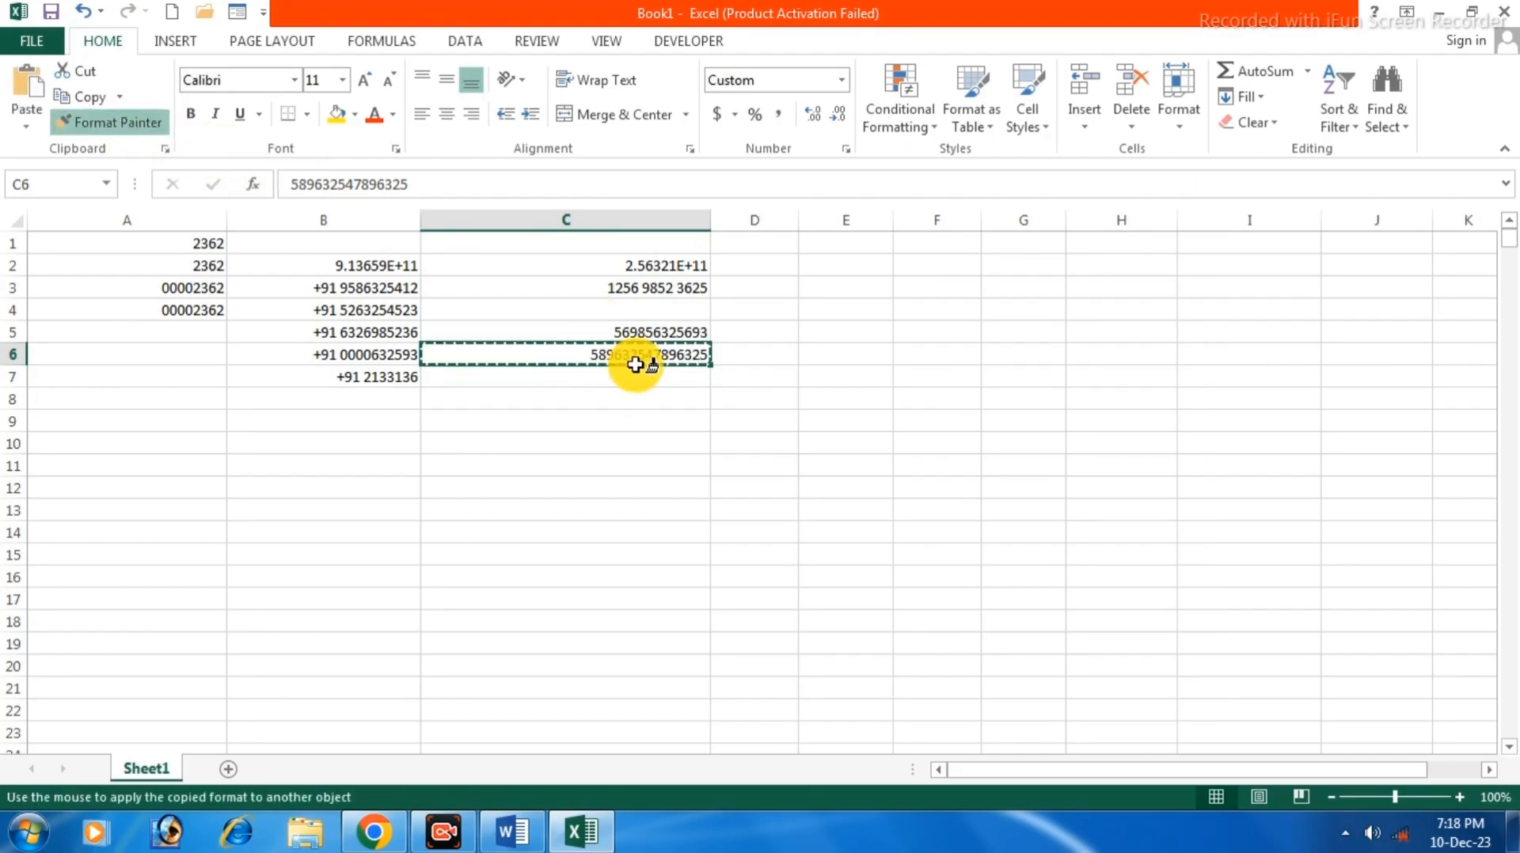
left_click(539, 377)
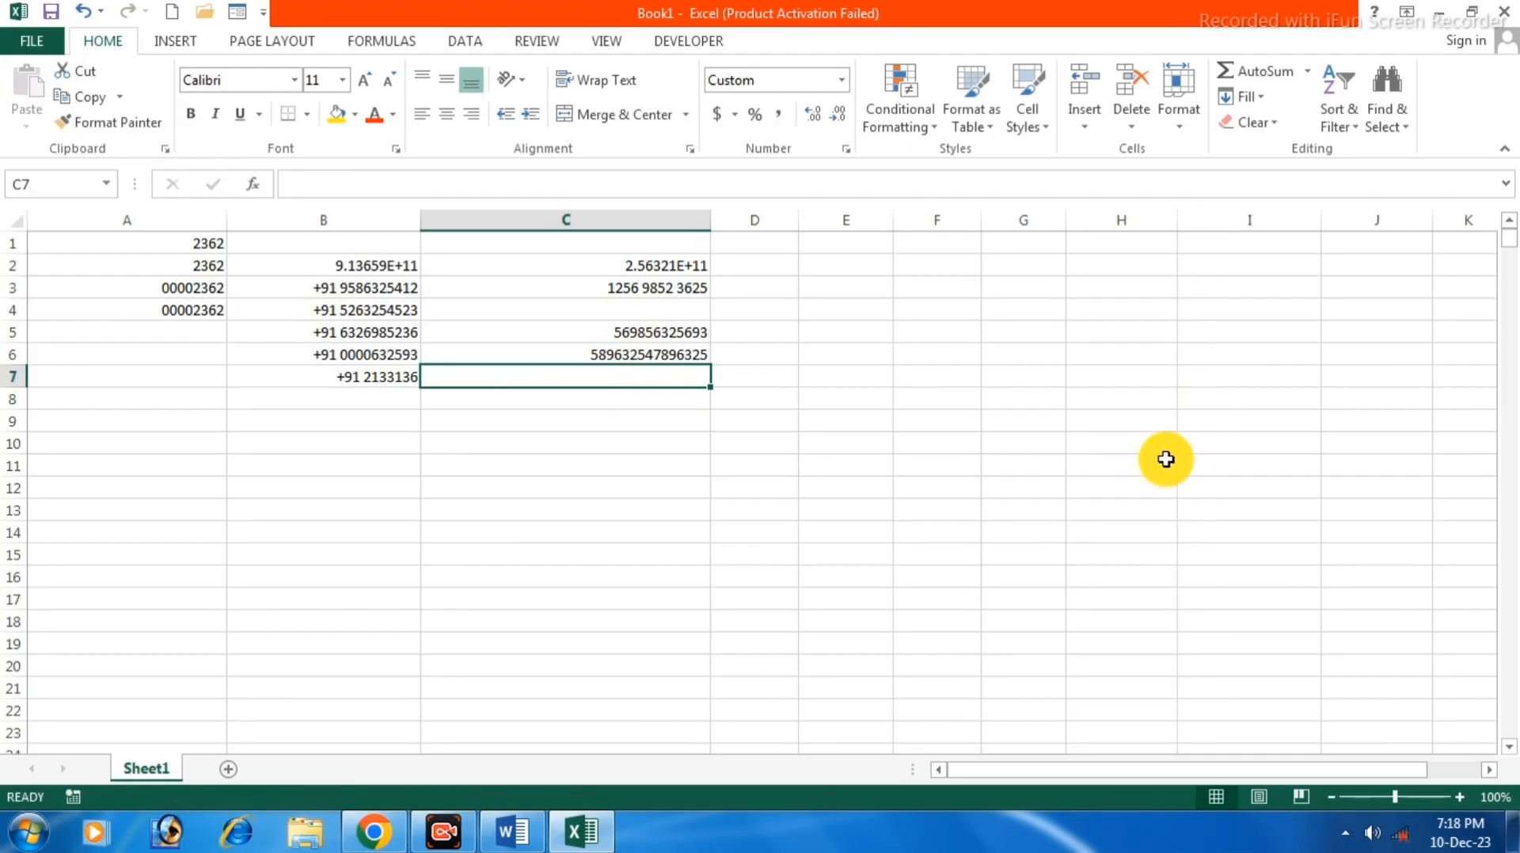
type("89547856")
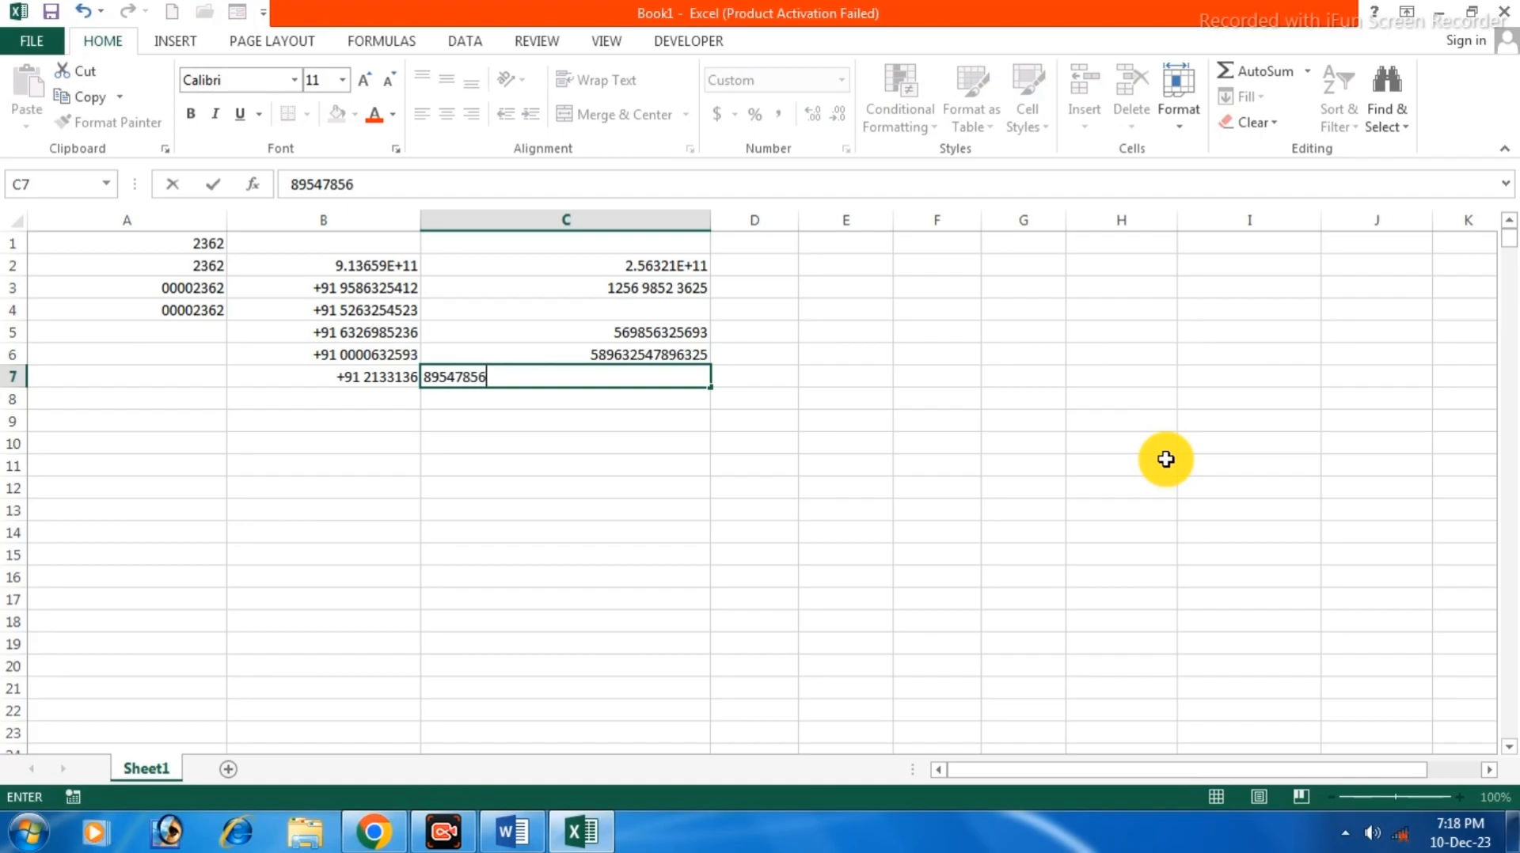
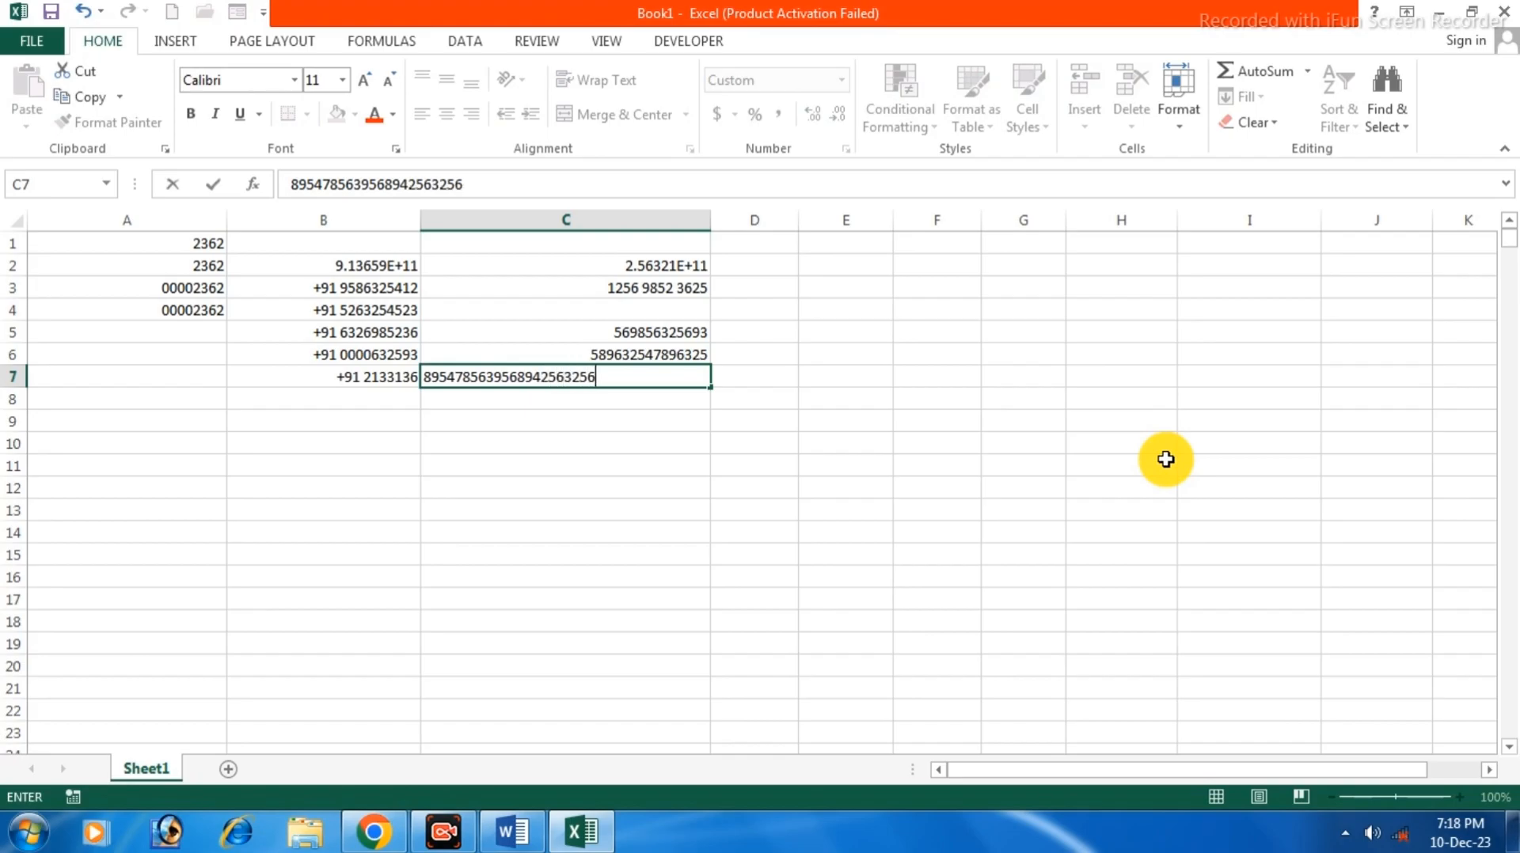
left_click(437, 377)
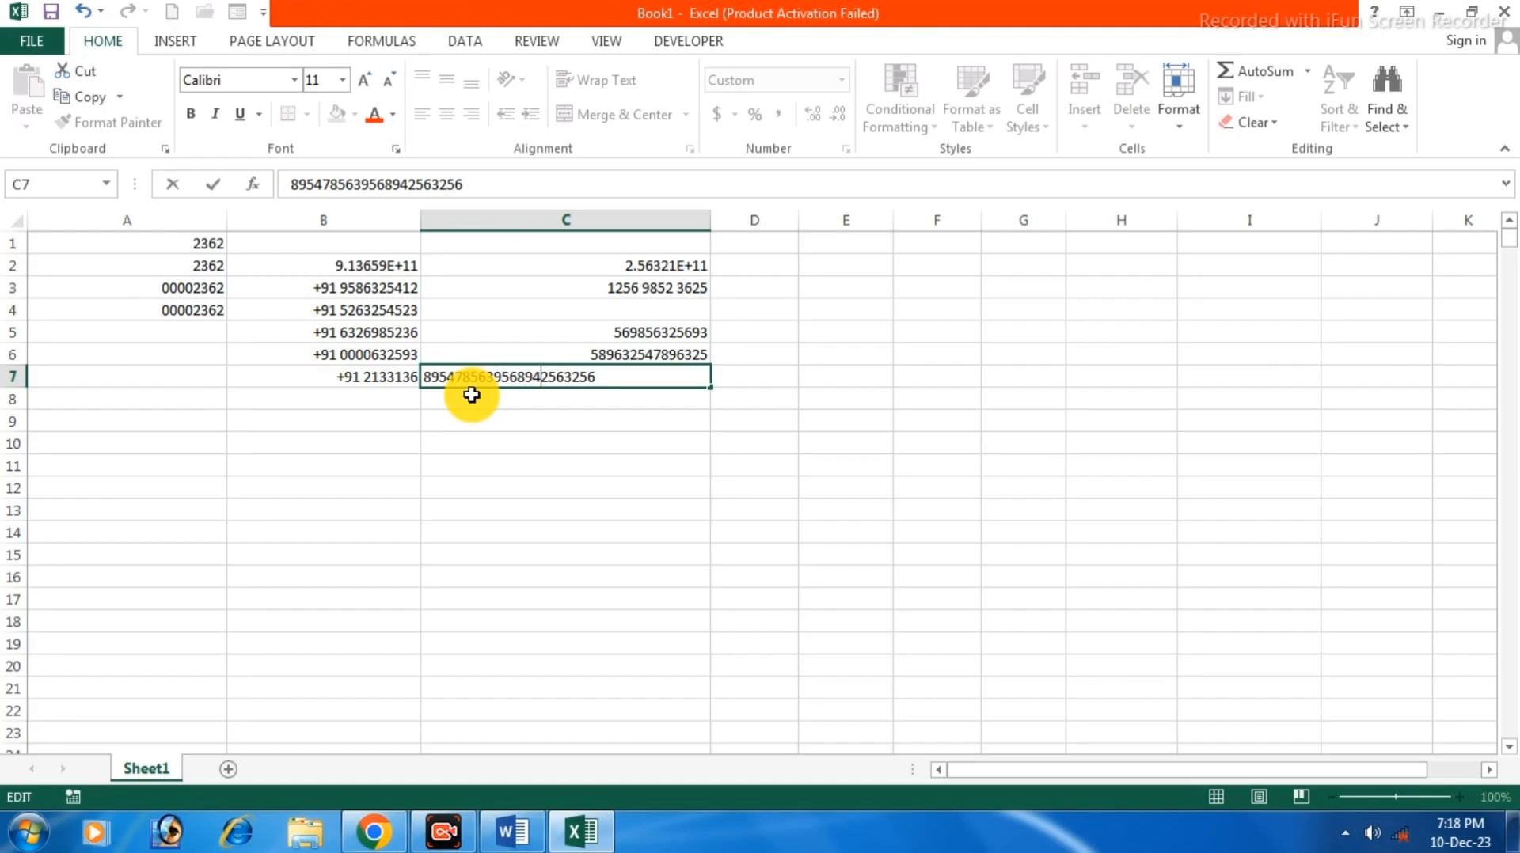
key("Return")
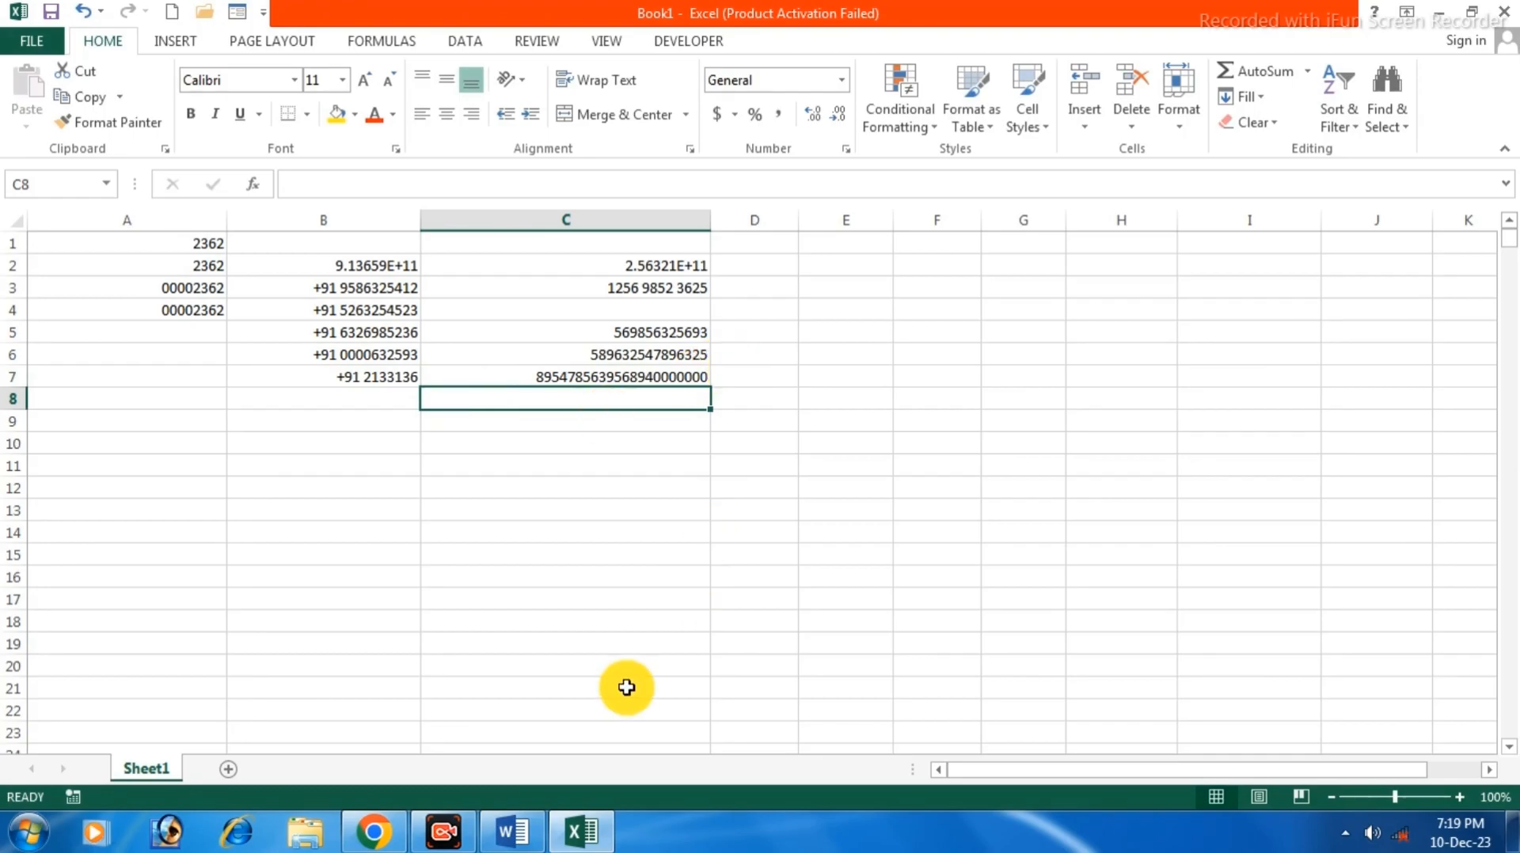
left_click(581, 401)
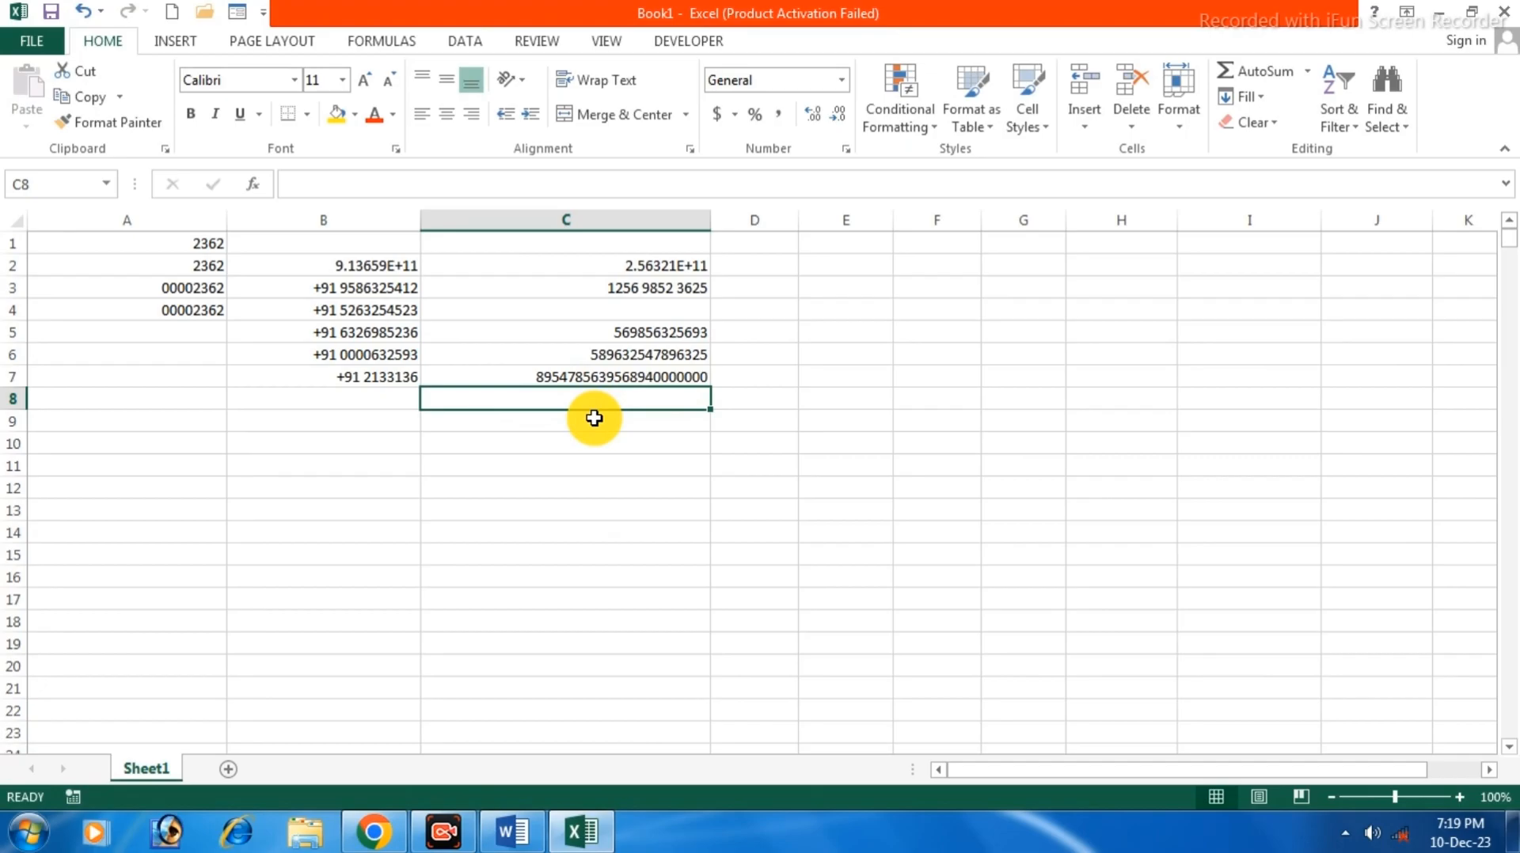
type("'")
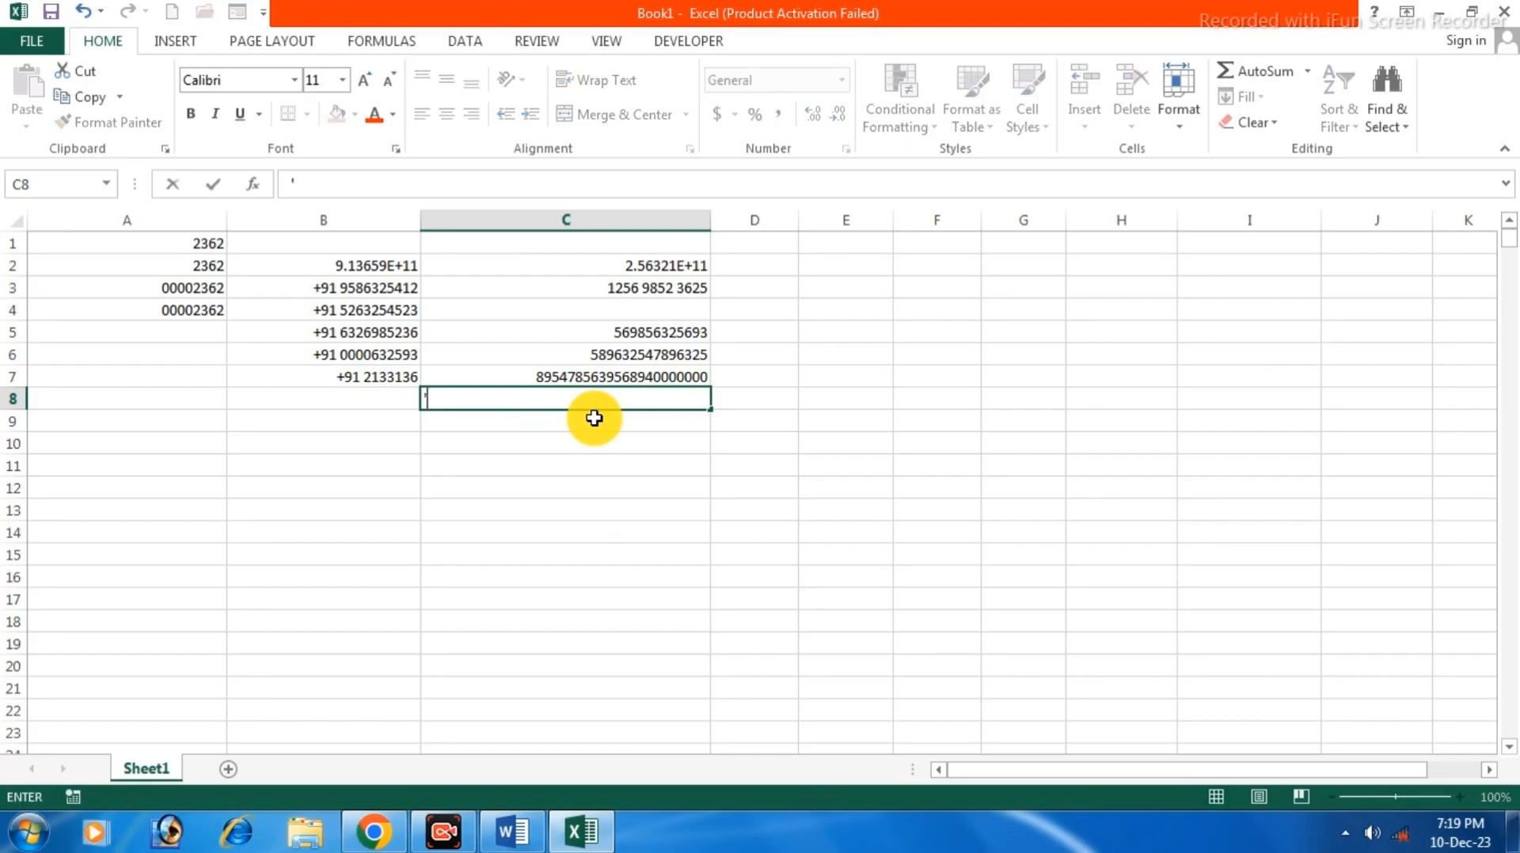
type("589656544564646465464646464")
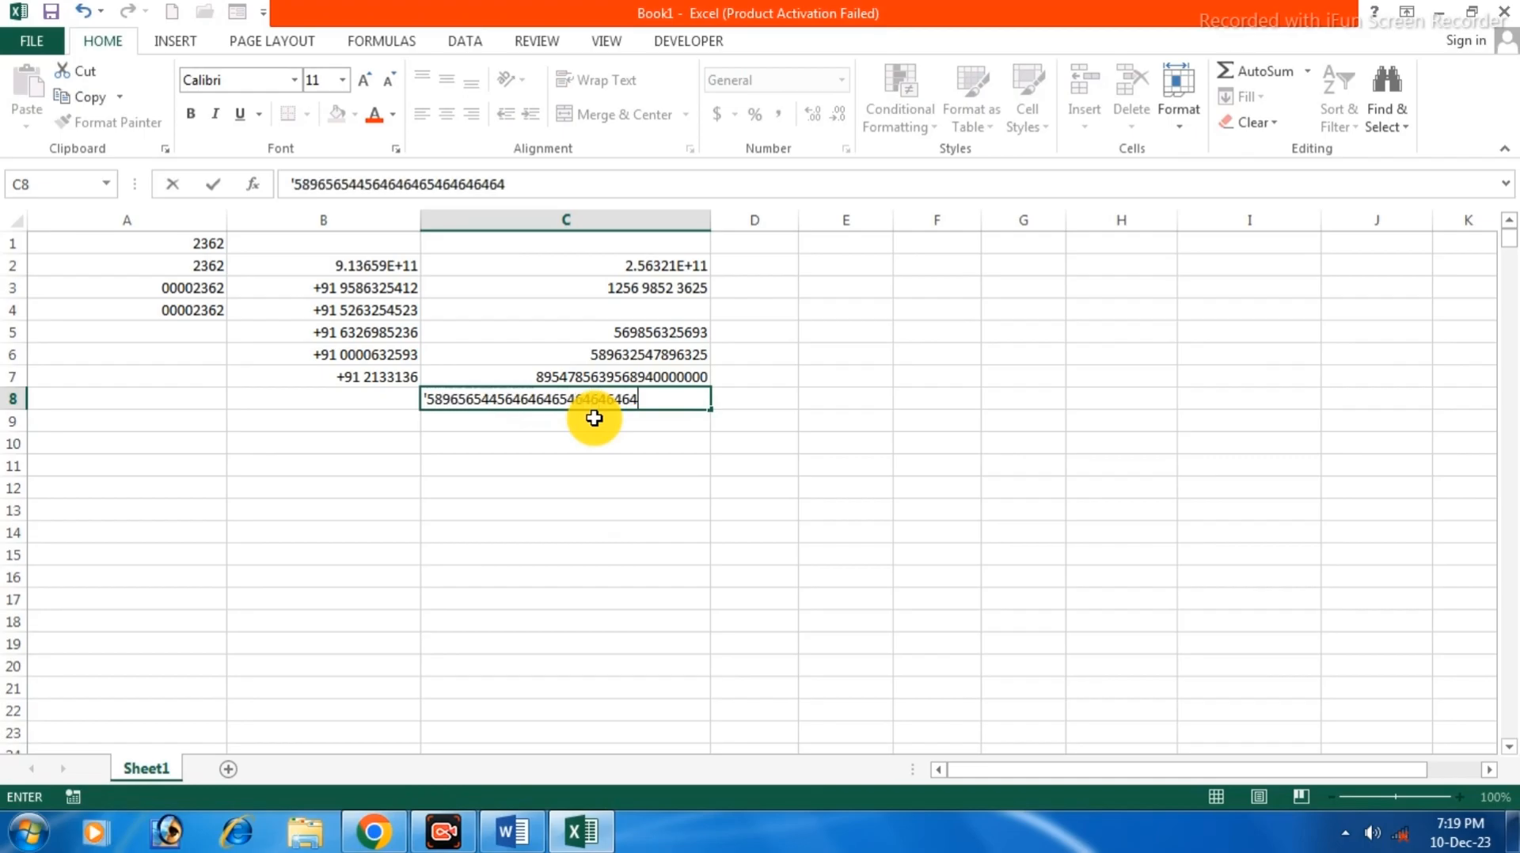
key("Return")
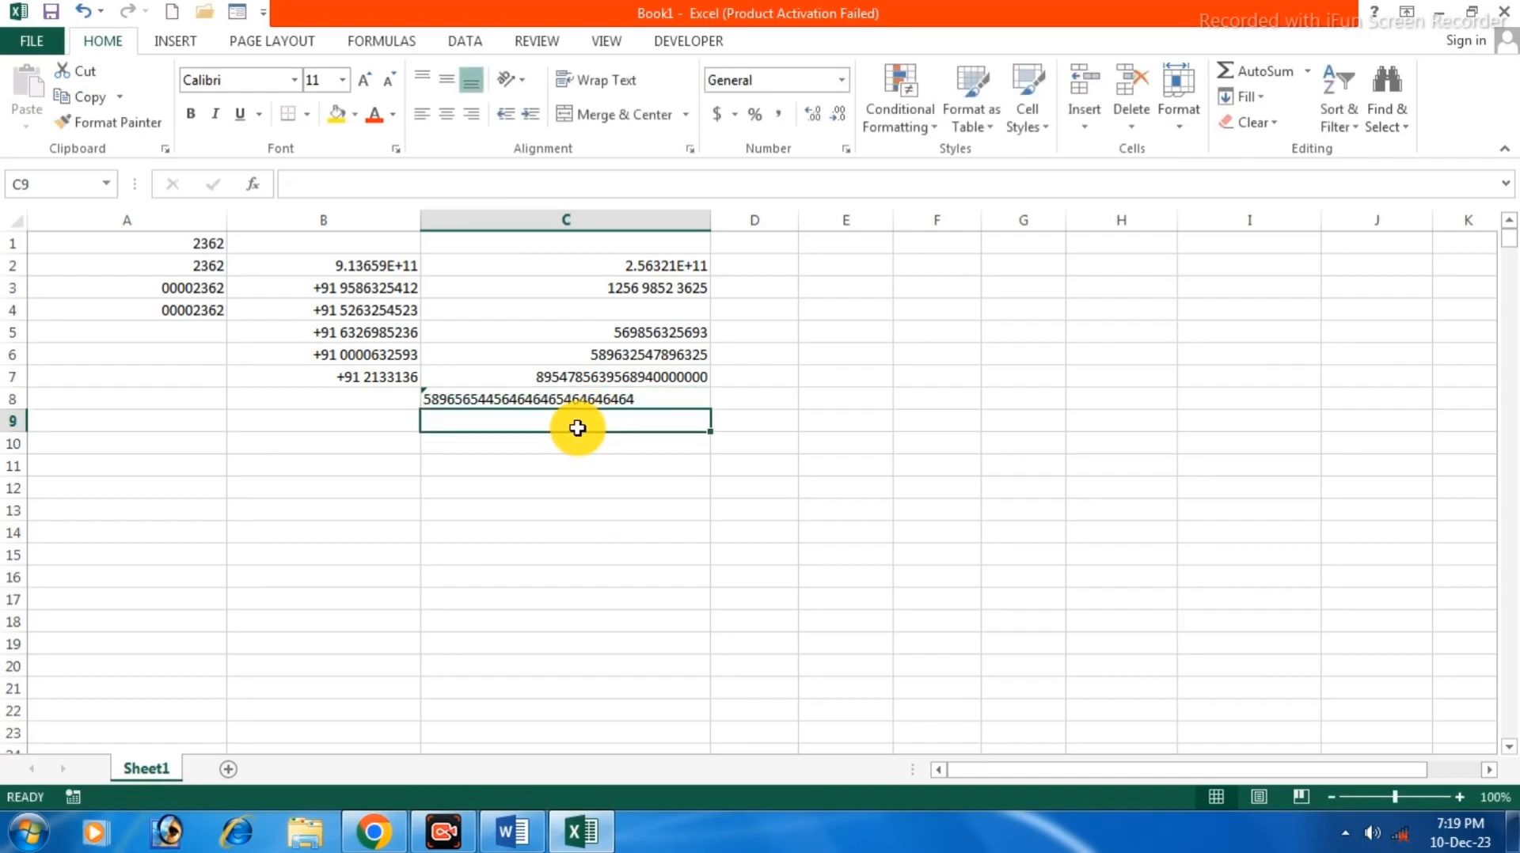
left_click(532, 399)
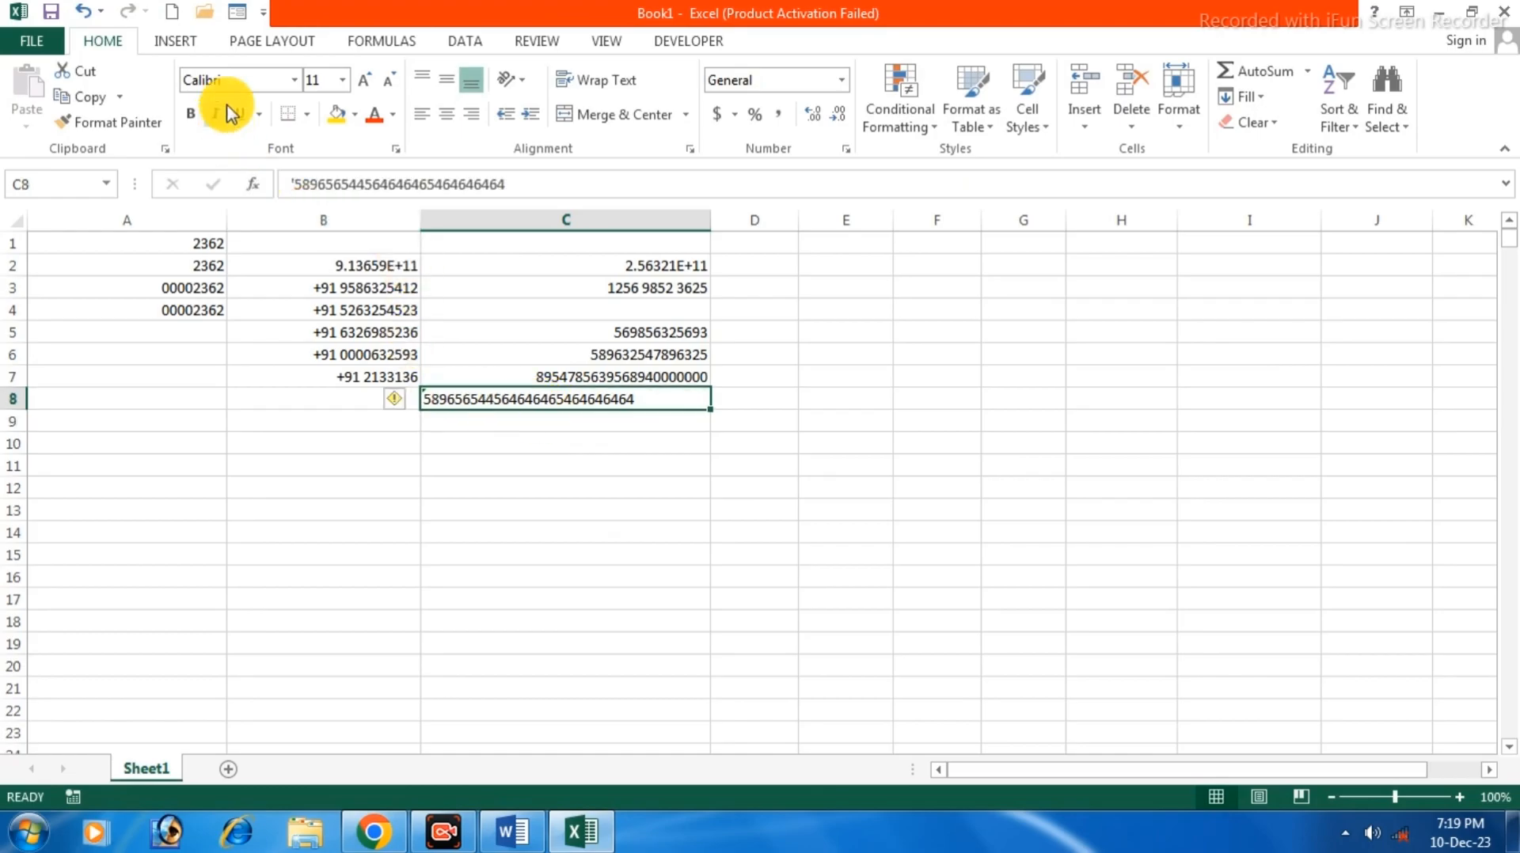
left_click(398, 408)
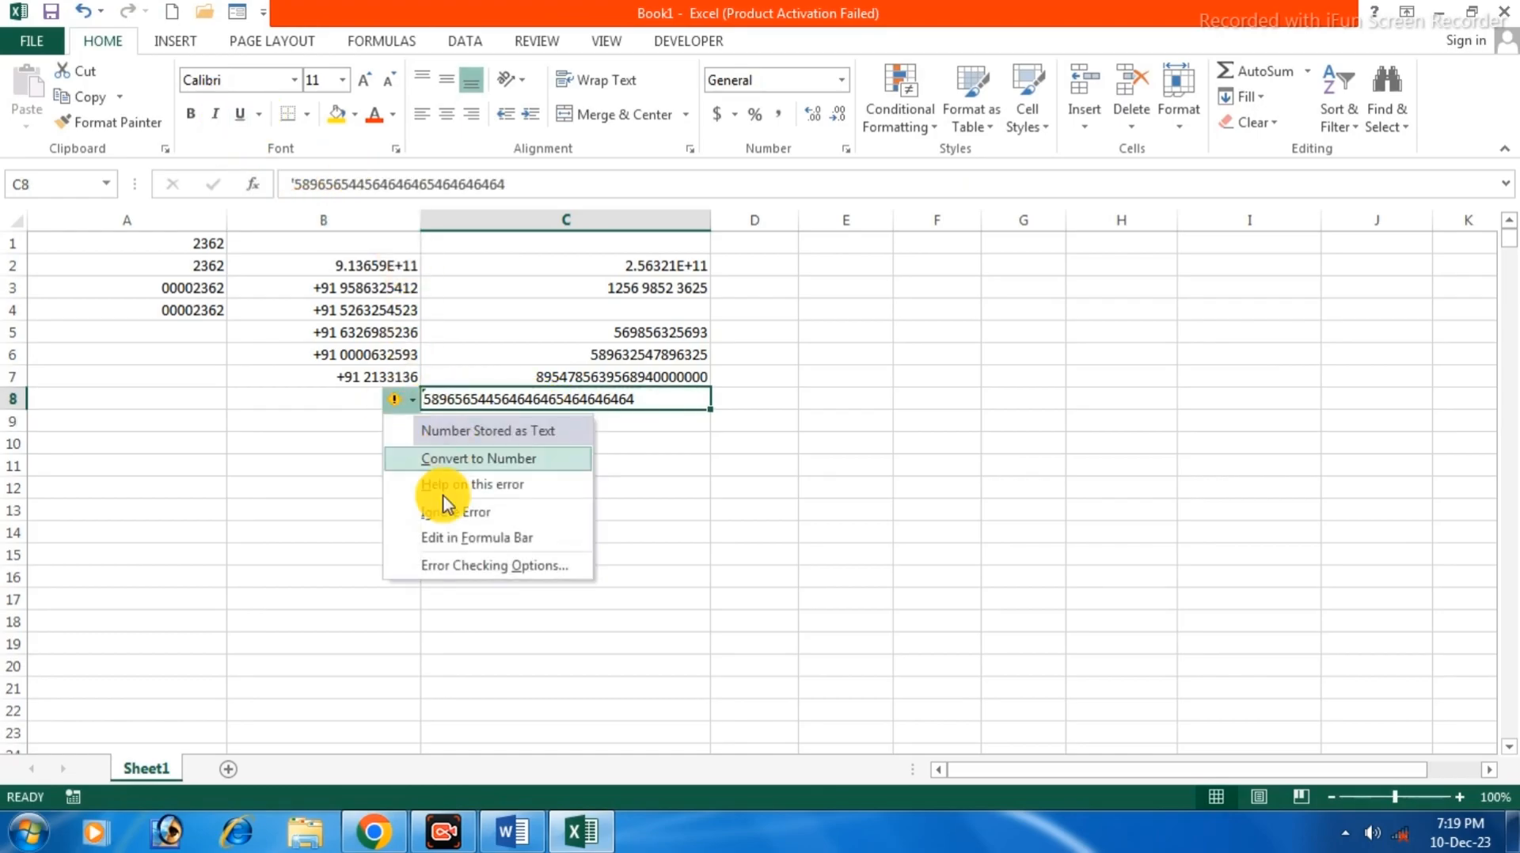
left_click(441, 512)
left_click(560, 438)
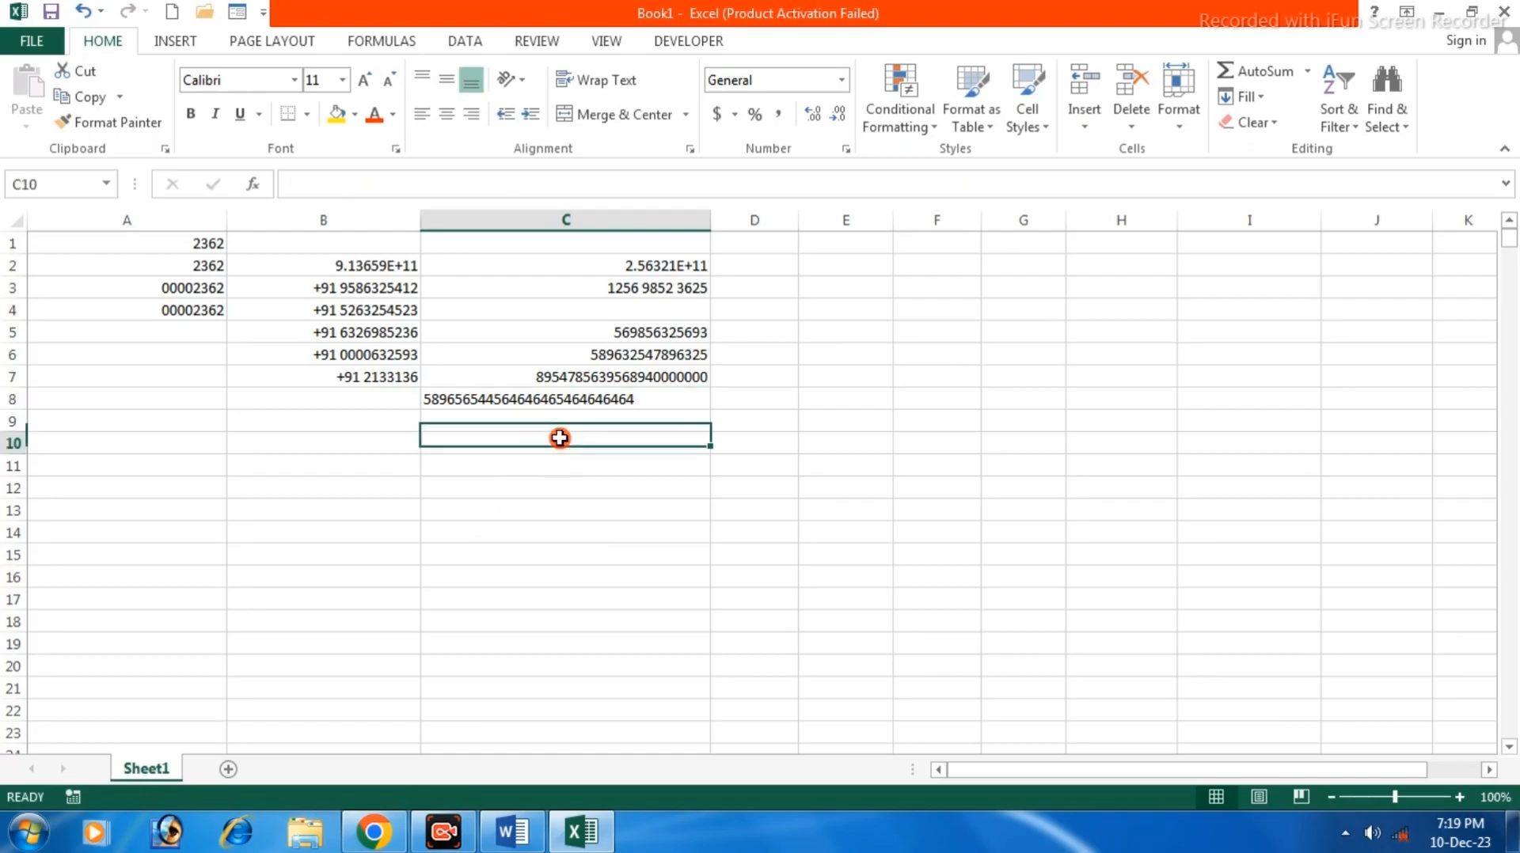
Right-align C8's 25-digit text entry with Align Right on the Home tab.
left_click(568, 398)
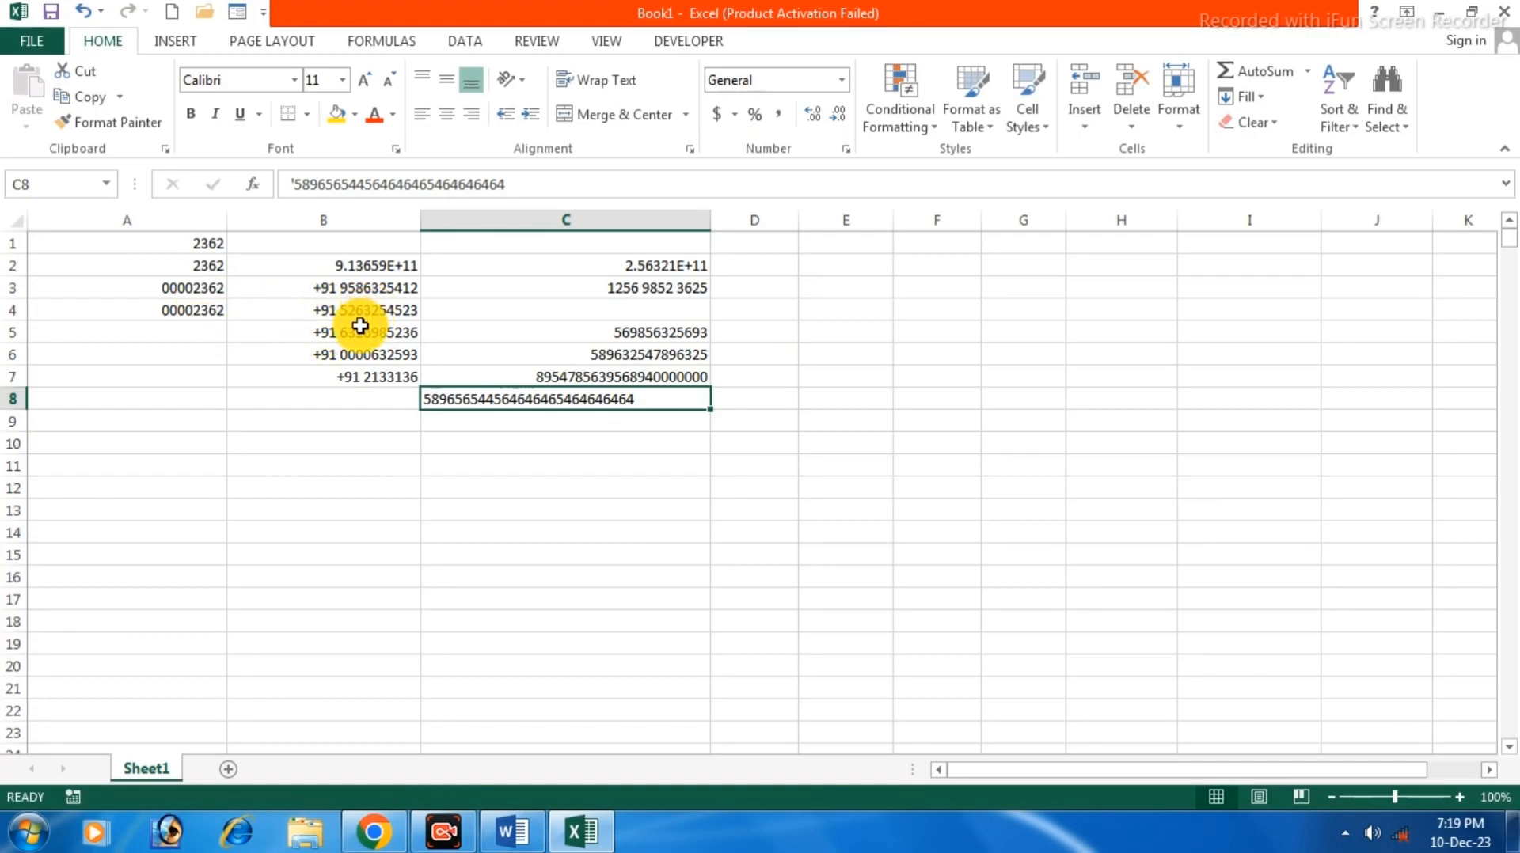
left_click(638, 422)
left_click(625, 401)
left_click(739, 438)
left_click(567, 405)
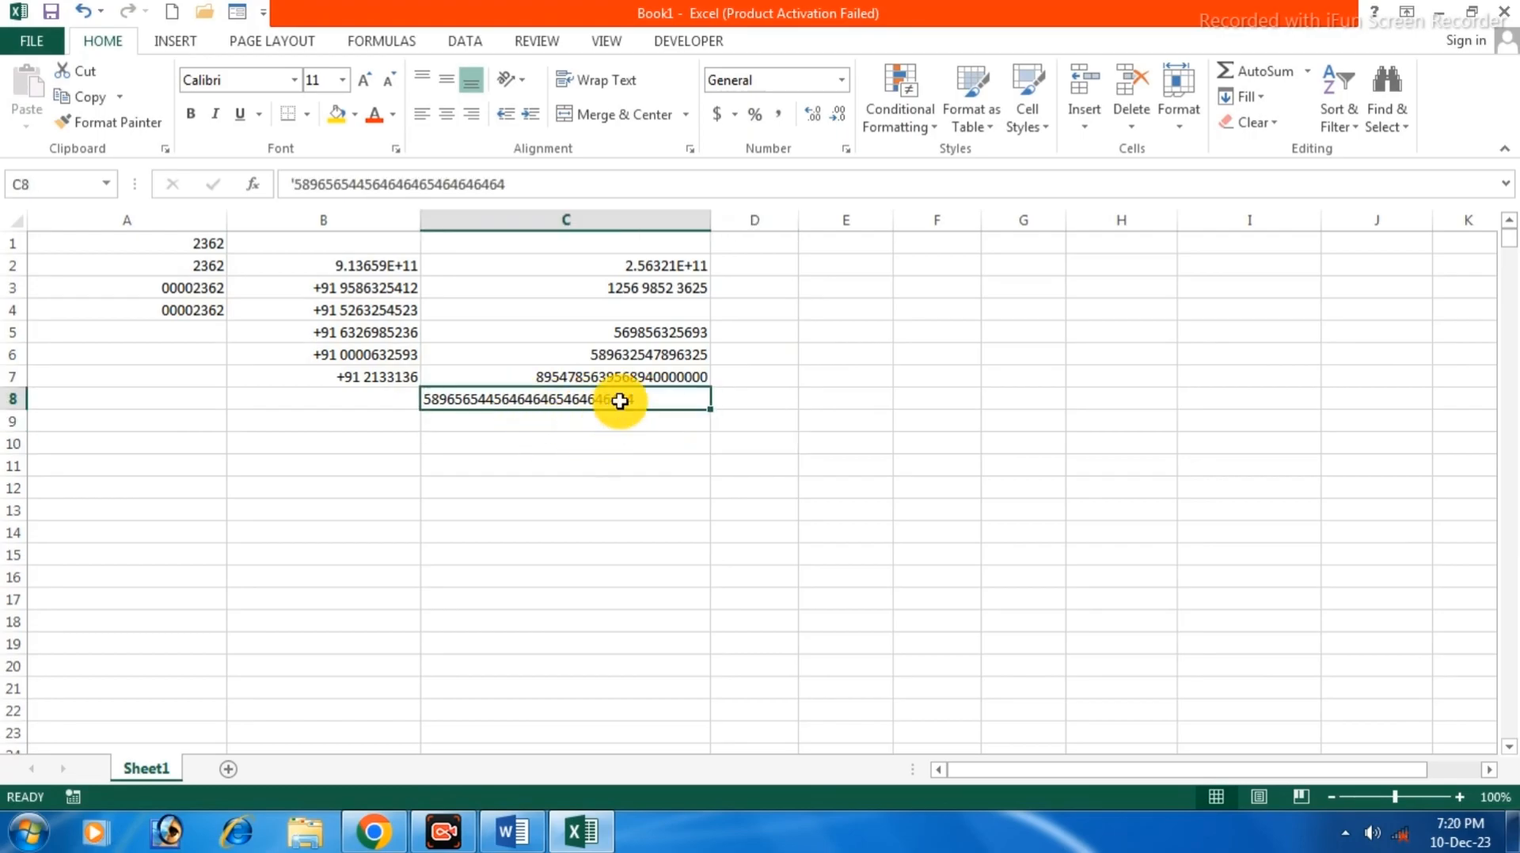
left_click(469, 115)
left_click(753, 529)
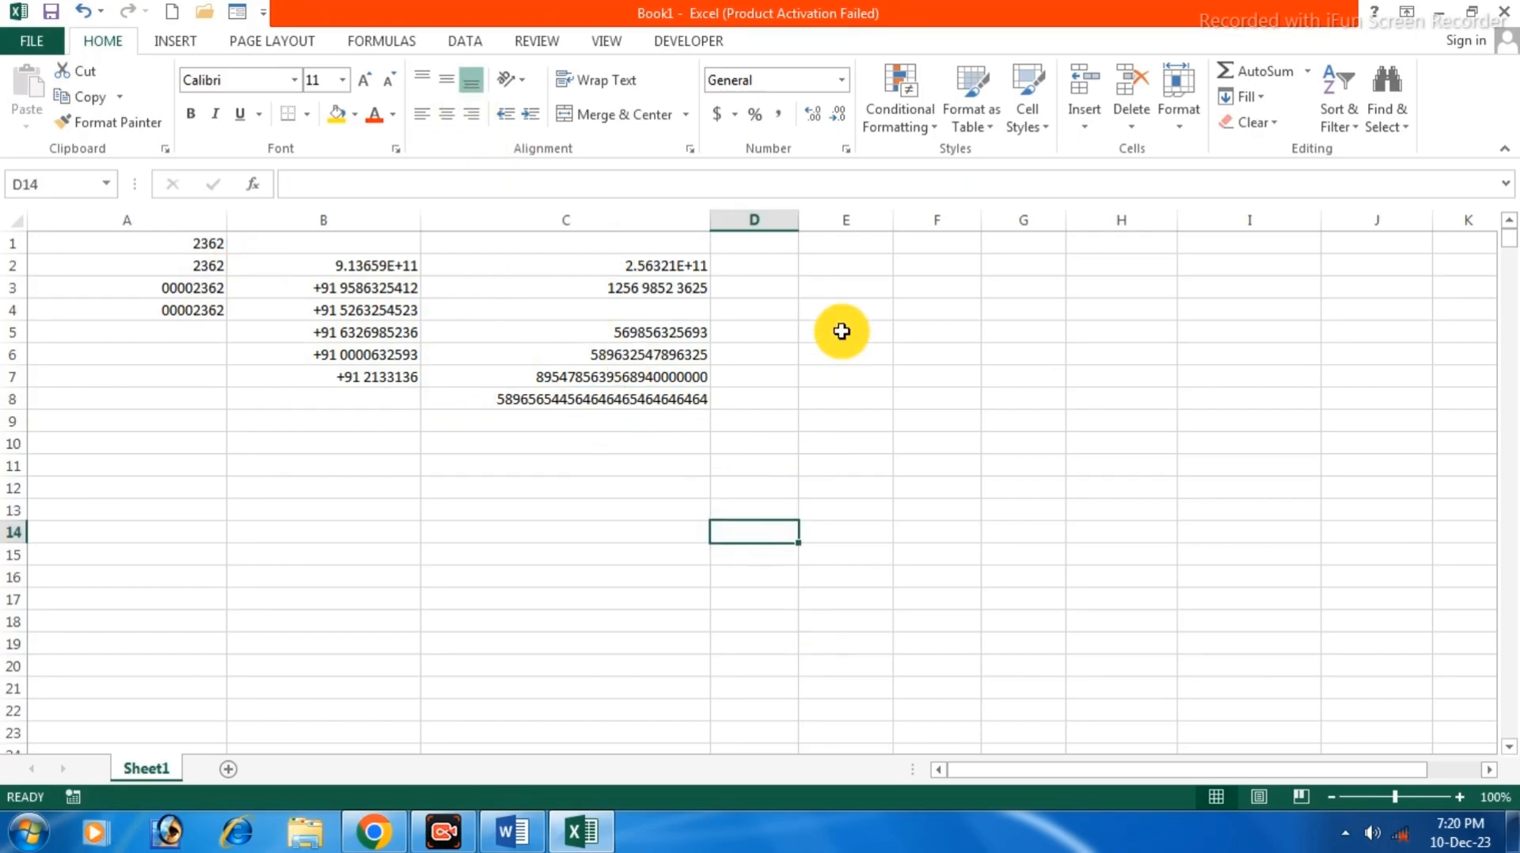
left_click(770, 353)
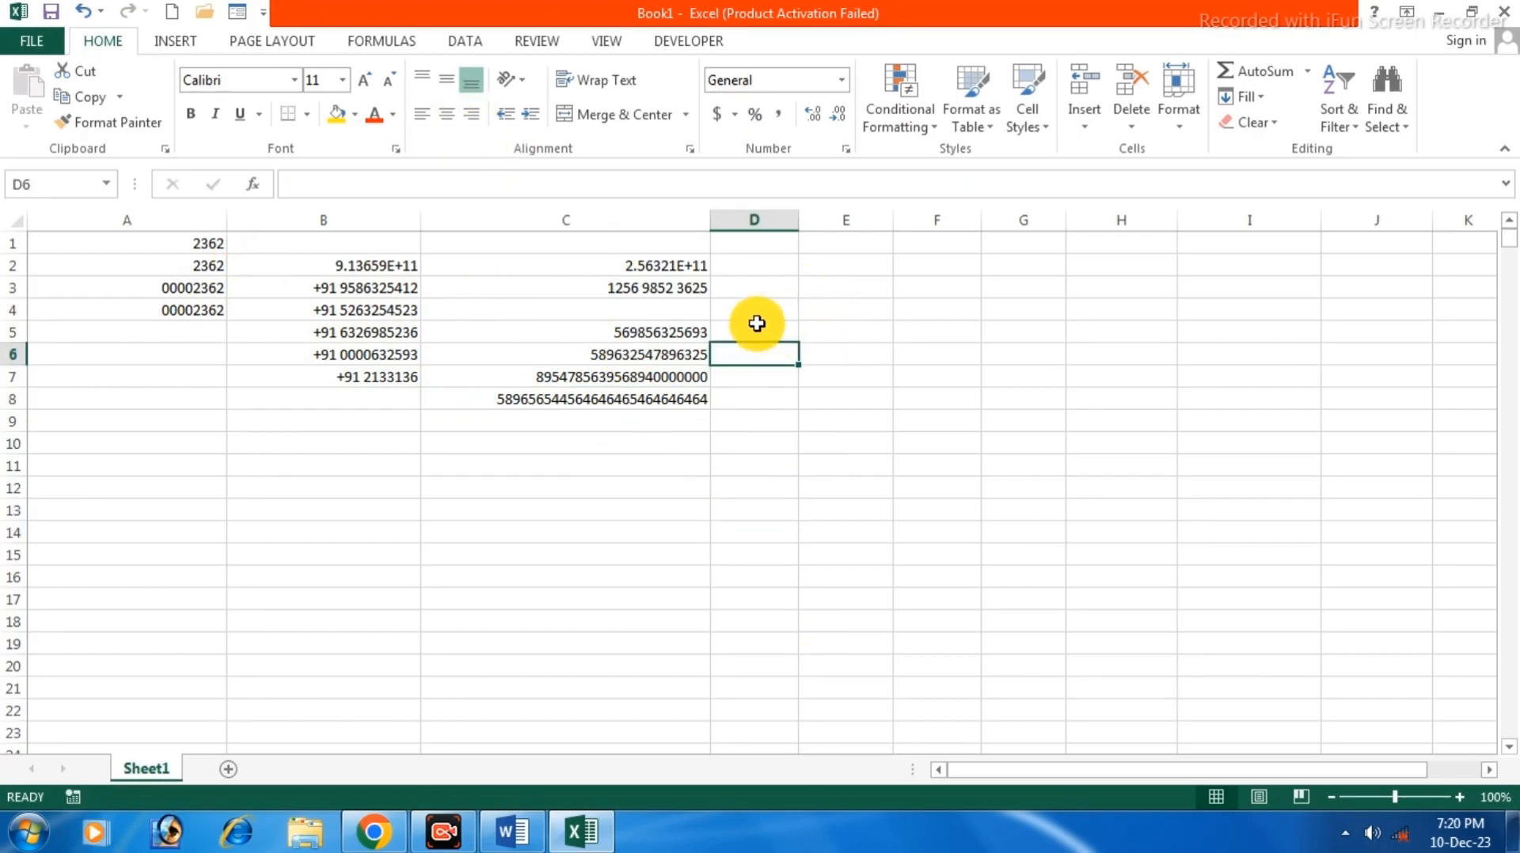
left_click(860, 273)
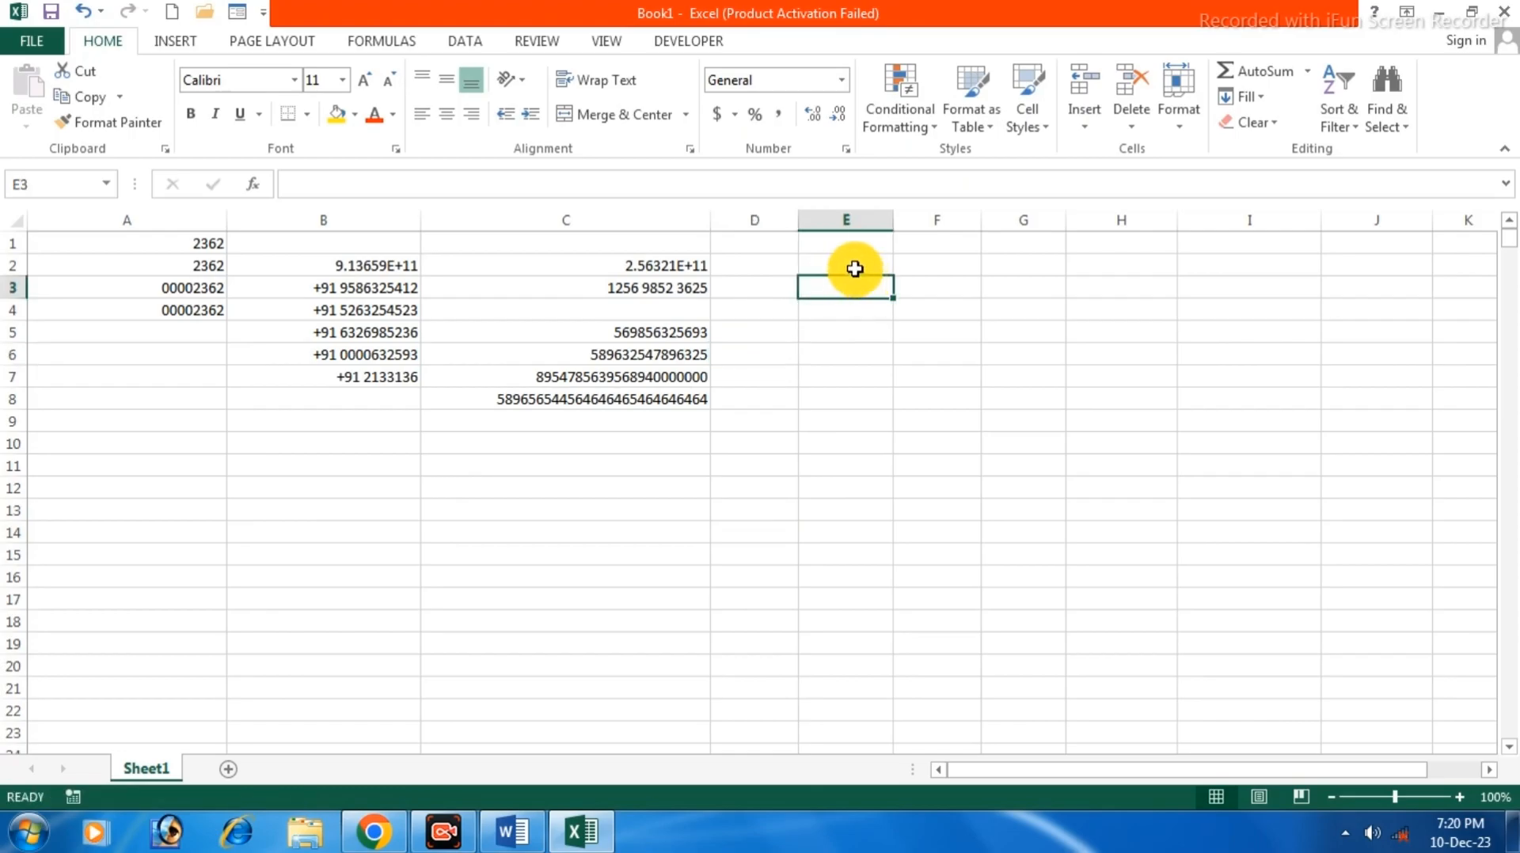